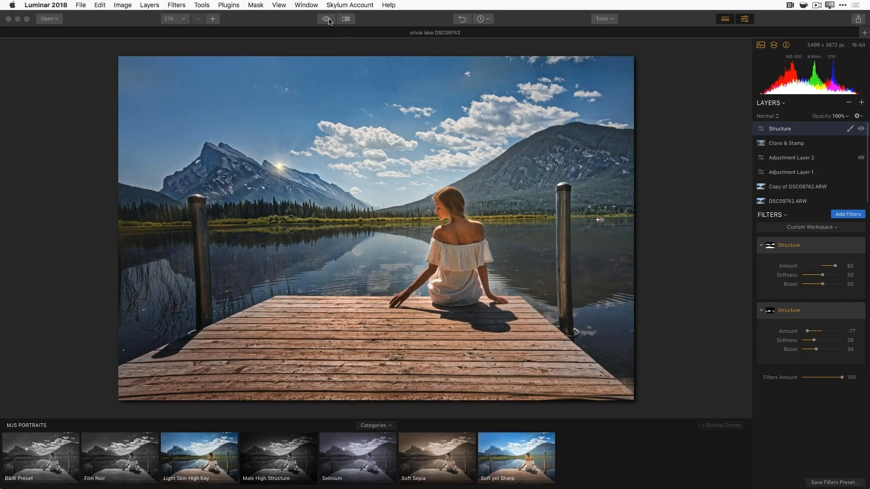
- Compare the edited photo against the original, including a before/after split view
click(329, 21)
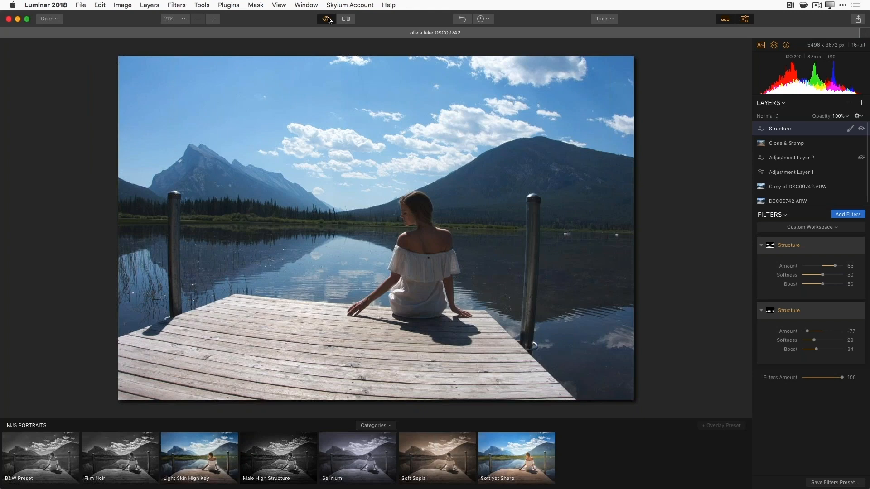
click(328, 20)
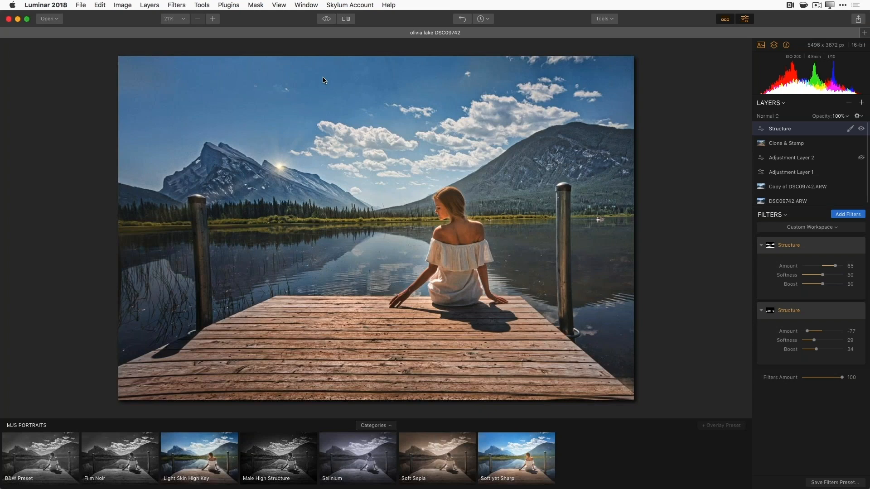
click(345, 18)
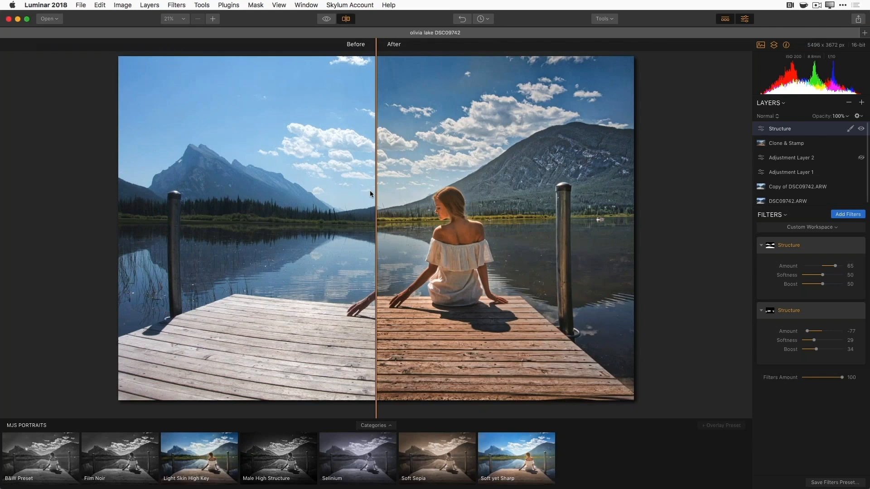
drag(376, 194, 241, 336)
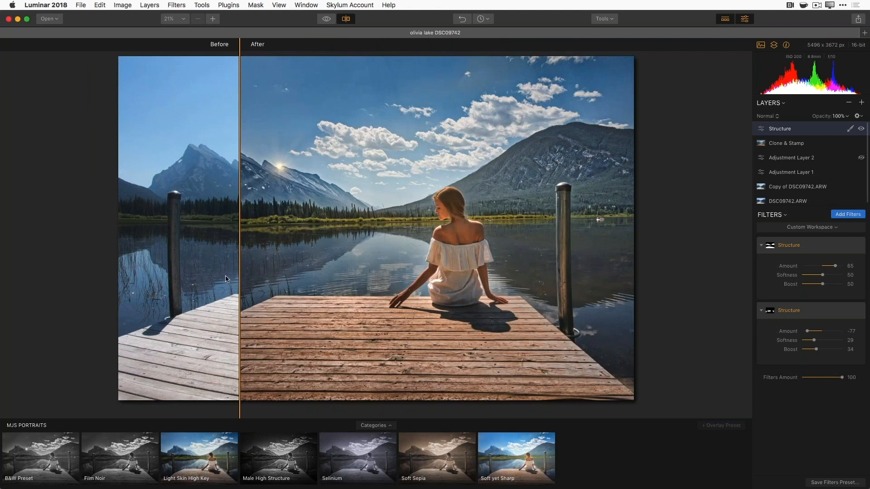
drag(241, 256, 371, 286)
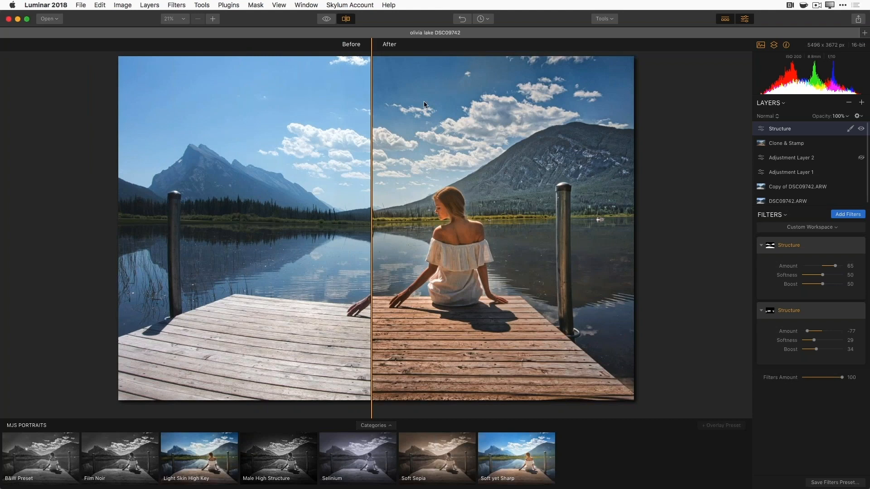
click(346, 19)
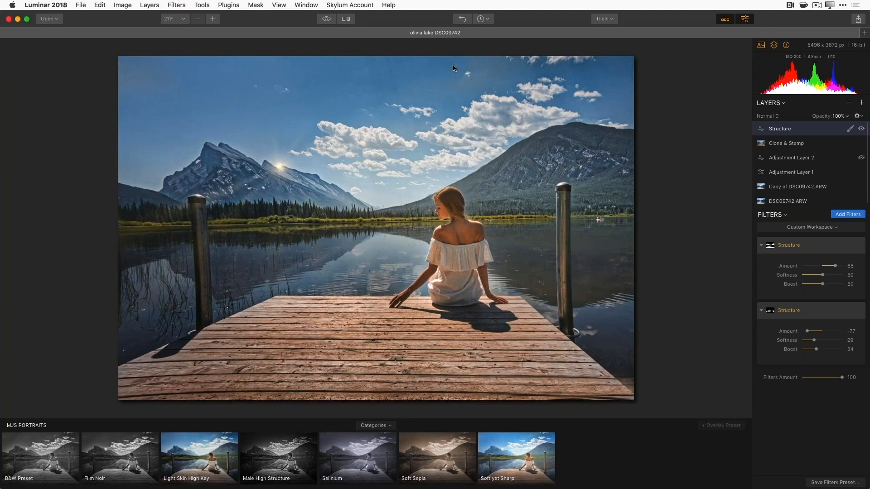
- Zoom to 25% and revert the photo to Original through the History list
key(super+equal)
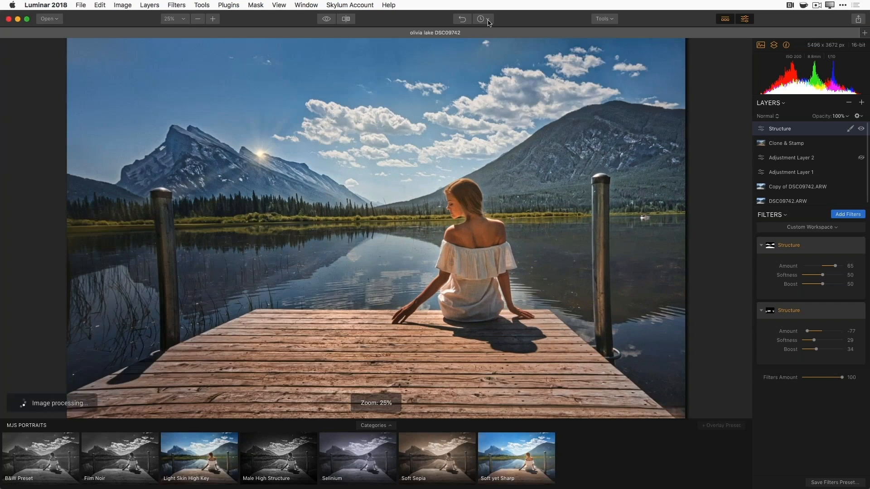
click(488, 20)
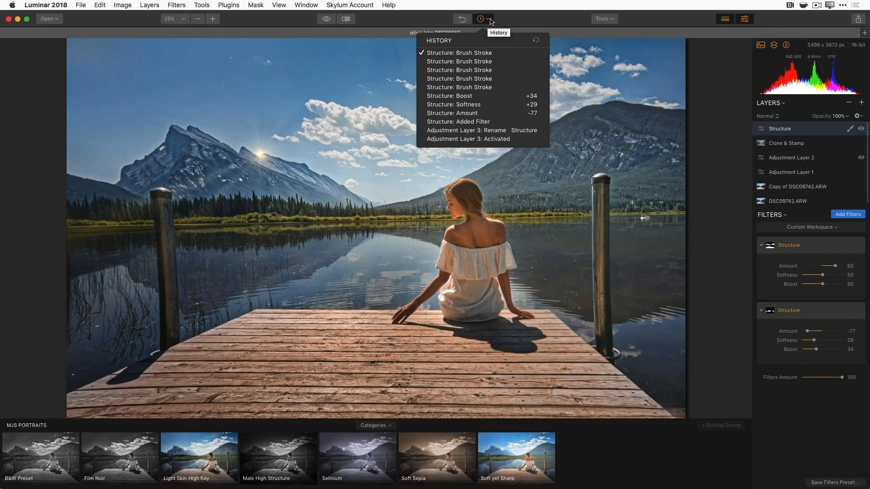
scroll(488, 69, down, 5)
scroll(488, 69, down, 15)
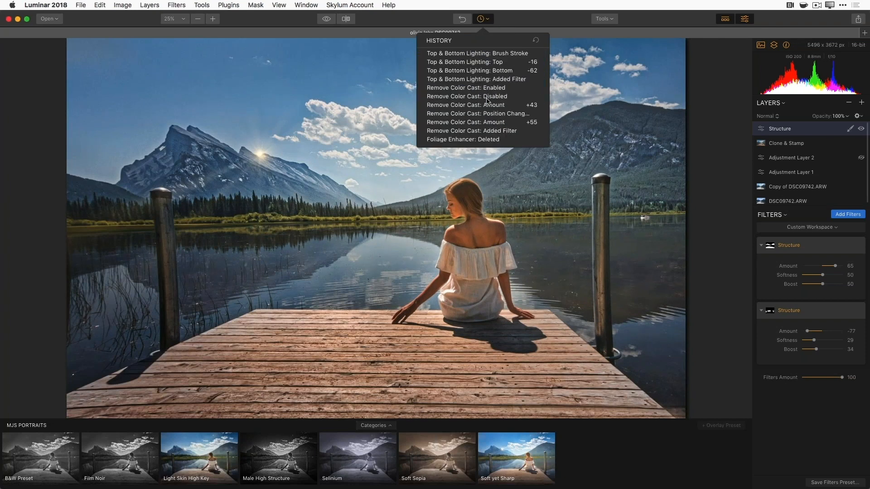
scroll(488, 101, down, 15)
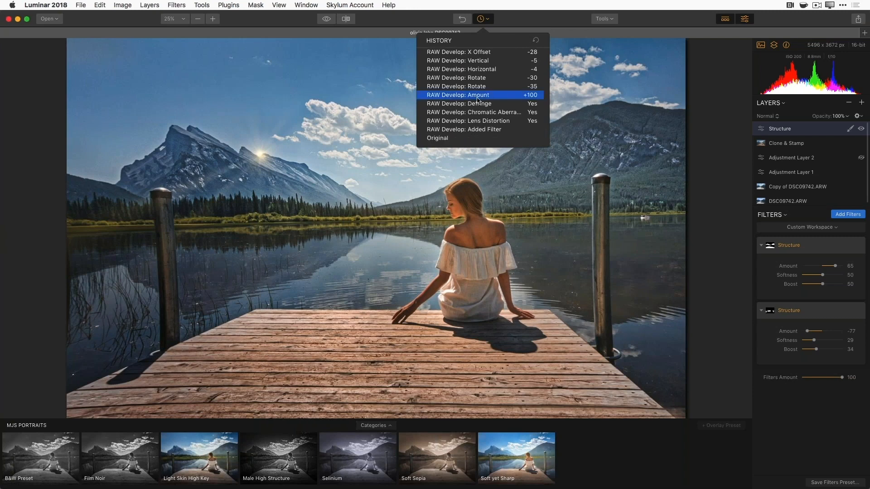
scroll(480, 93, up, 10)
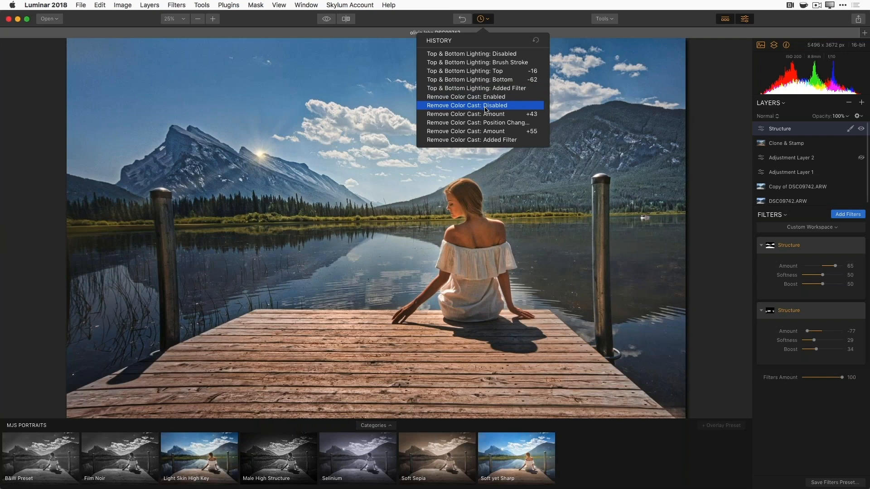
scroll(487, 111, down, 10)
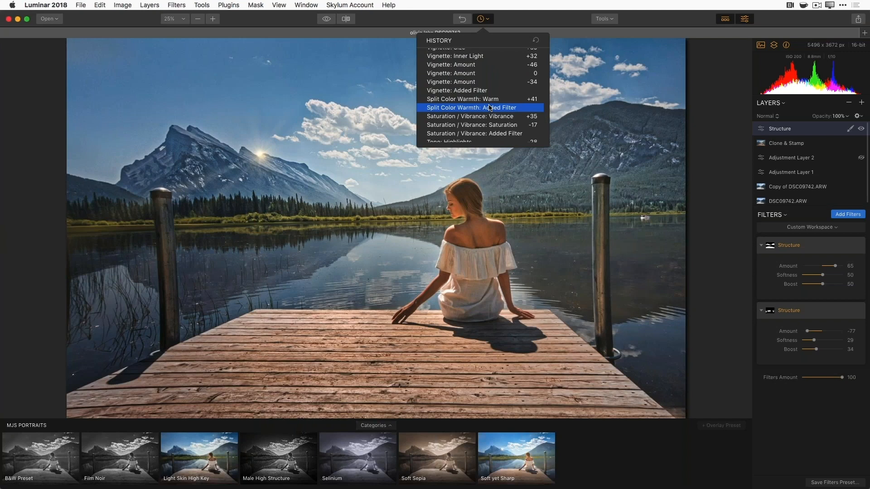
scroll(485, 116, down, 10)
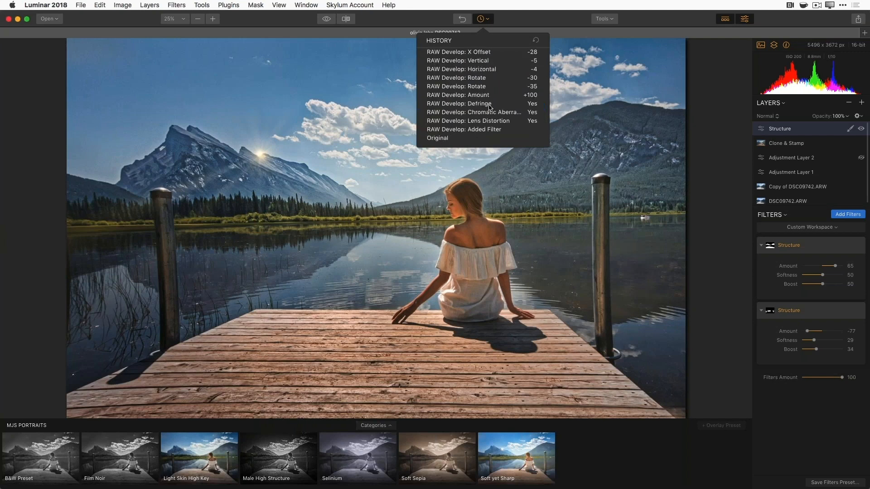
click(473, 143)
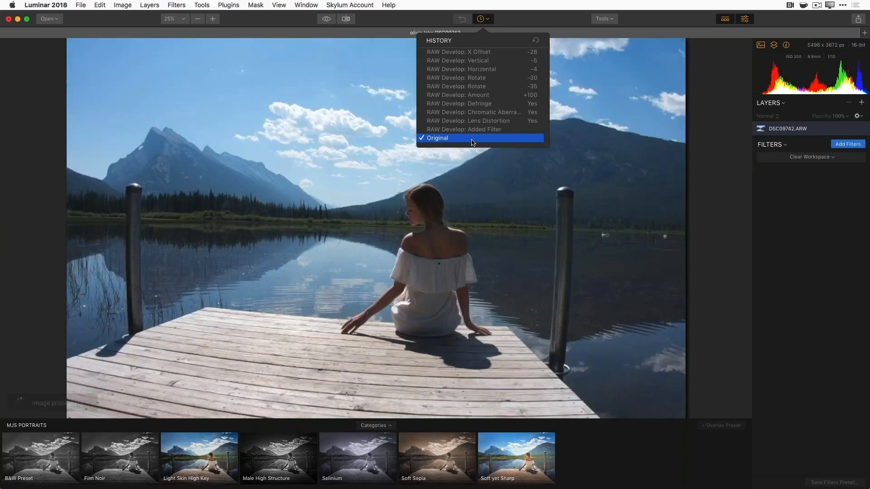
- Close the History list and bring up the File menu over the unedited photo
click(493, 224)
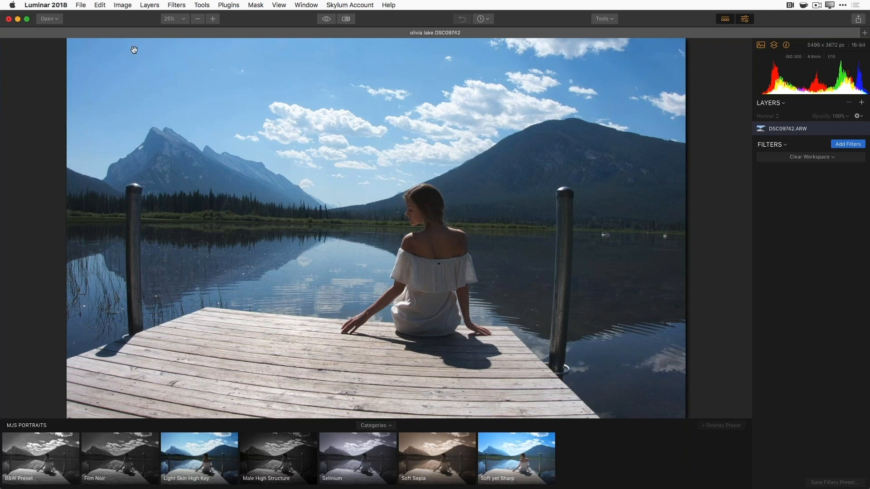
click(82, 5)
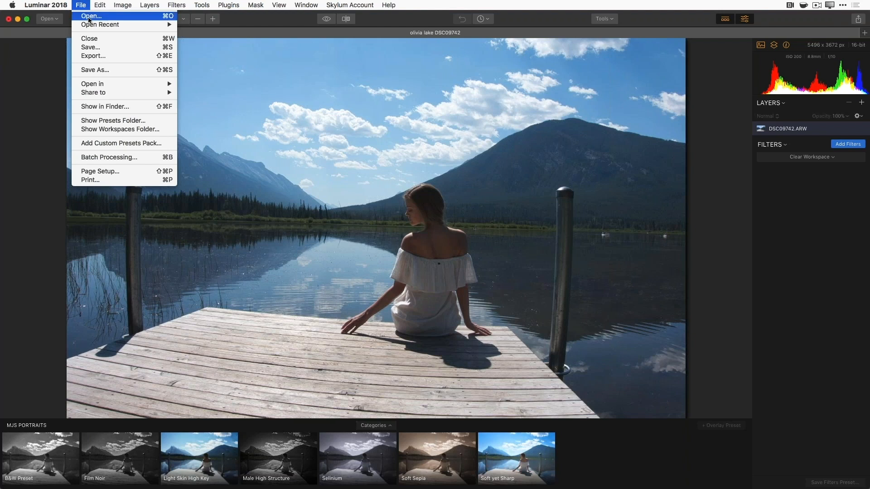
- Dismiss the File menu and show the Presets Categories dialog
click(298, 147)
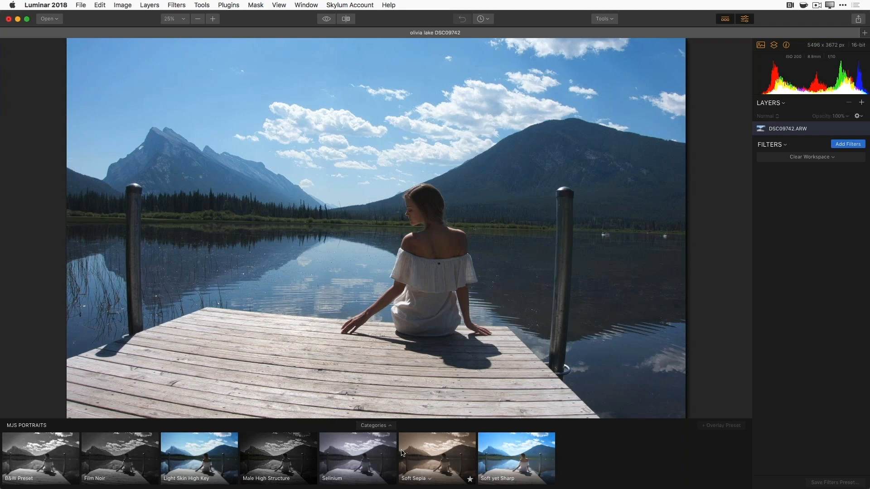
click(391, 430)
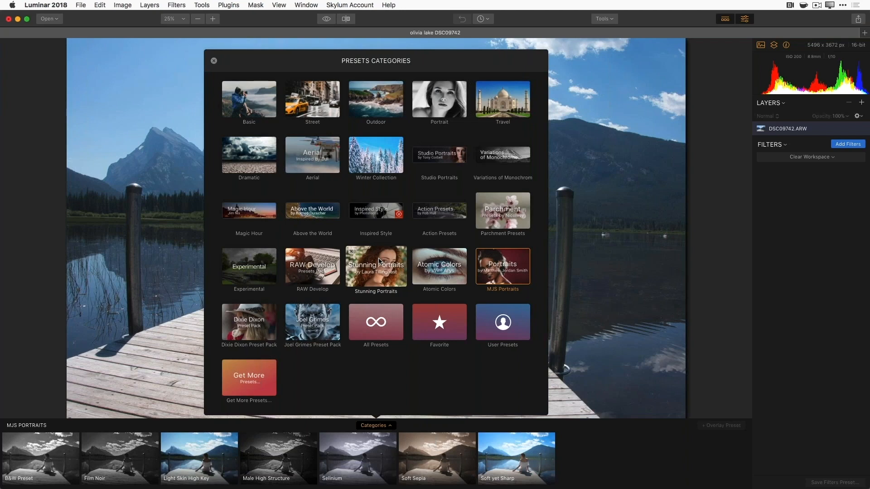
- Switch the preset strip to the Basic category and try Clarity Booster
click(249, 99)
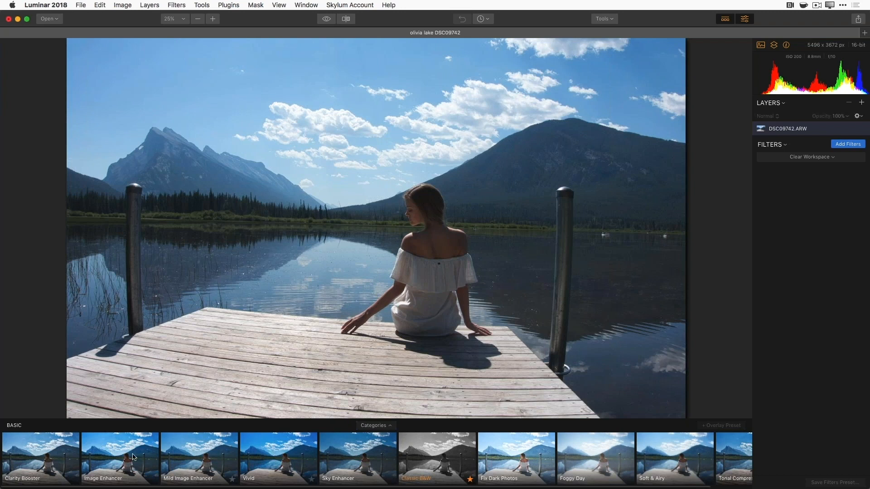
click(57, 462)
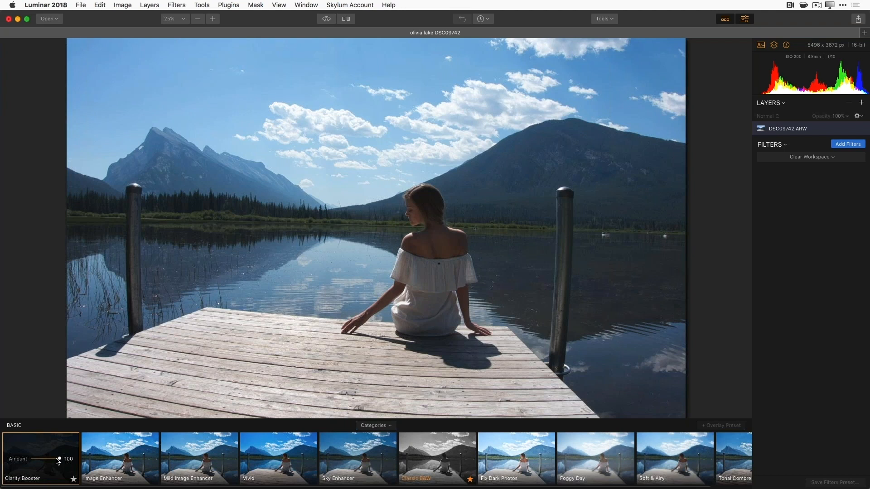
- Try the Image Enhancer and Sky Enhancer presets, comparing against the original
click(130, 464)
click(326, 20)
click(325, 21)
click(325, 21)
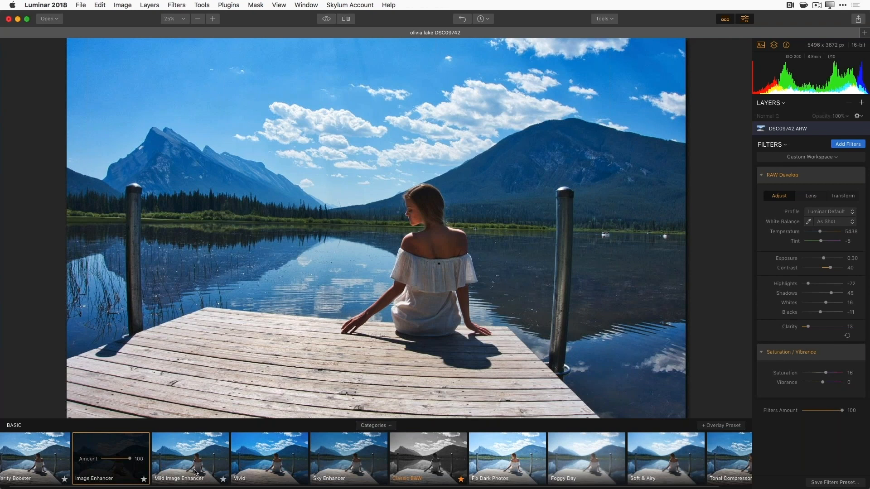
click(343, 472)
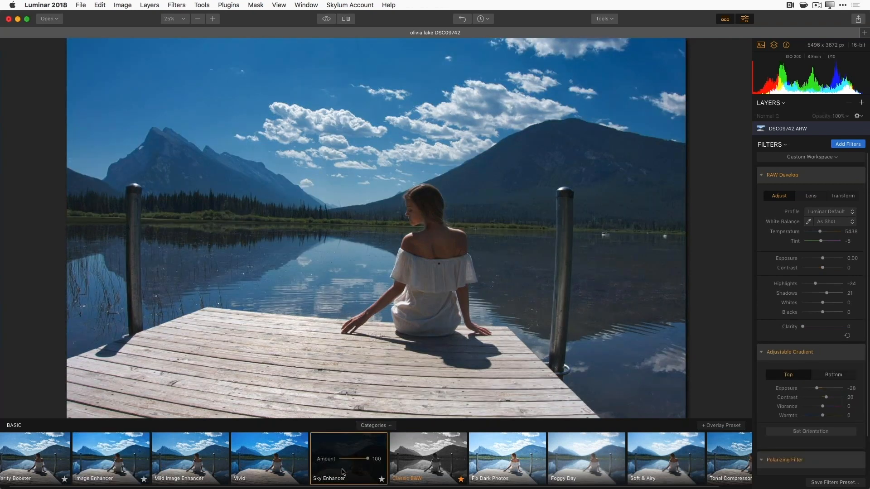
- Apply the Classic B&W preset at Amount 100
click(417, 475)
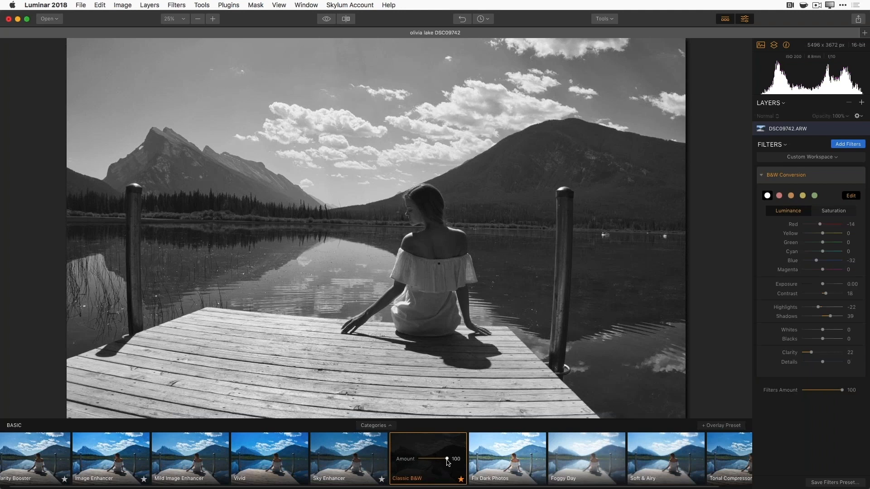
drag(448, 461, 435, 461)
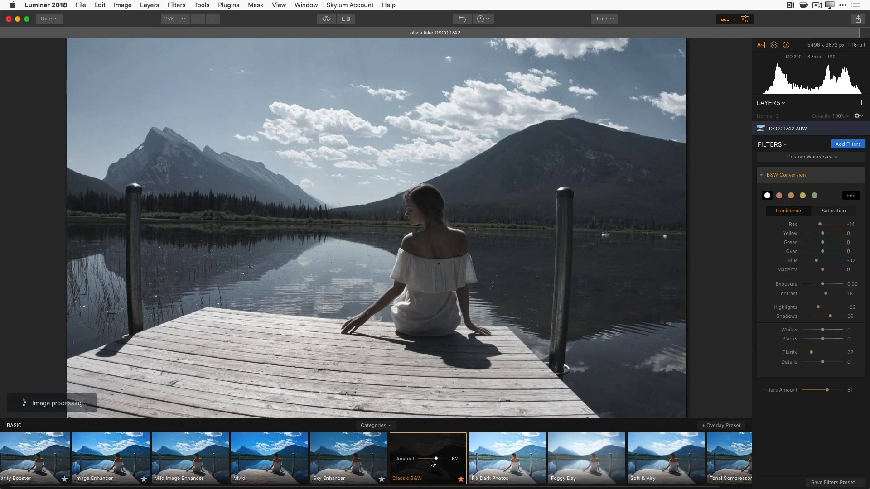
drag(437, 461, 455, 462)
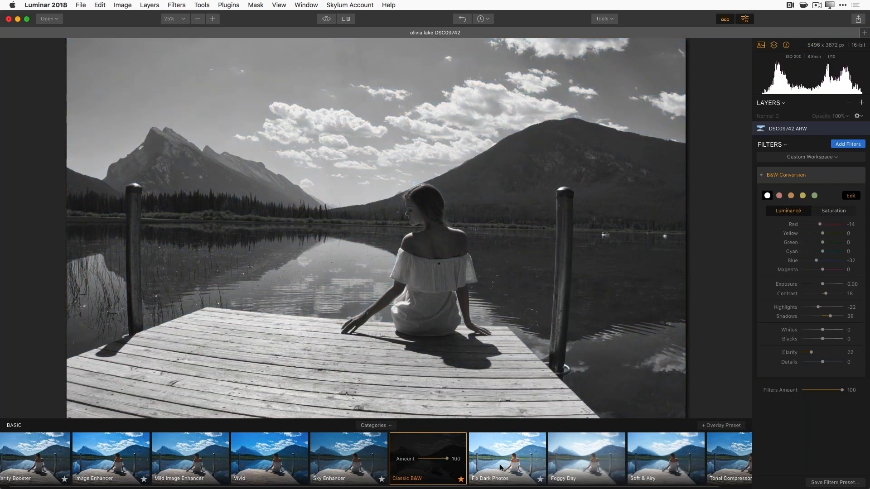
- Apply the Tonal Compressor preset and reduce its Amount to 64
scroll(542, 458, right, 2)
scroll(542, 458, right, 2)
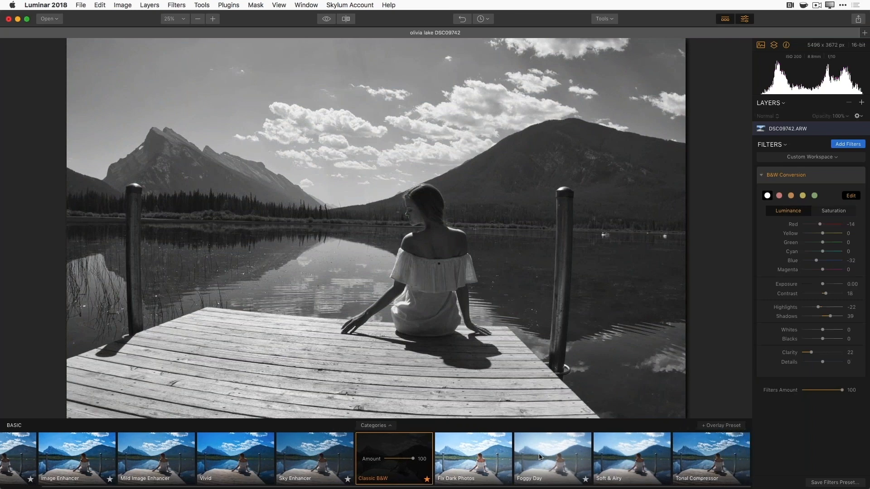
click(714, 465)
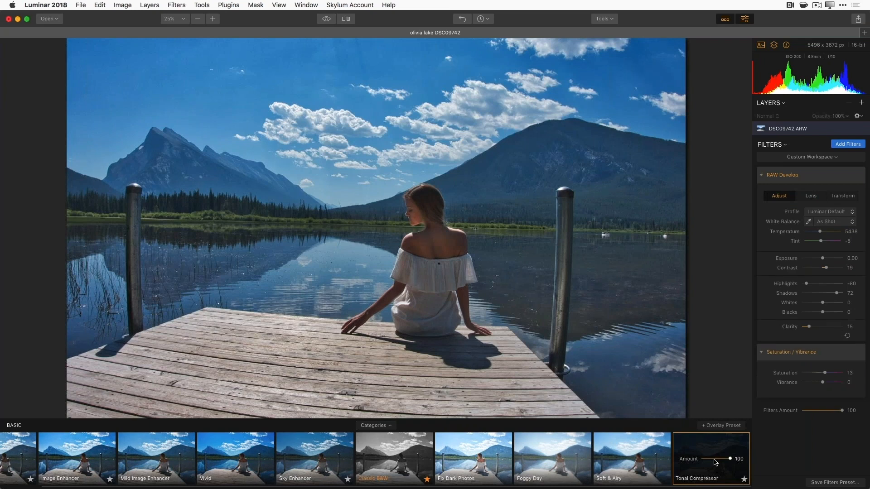
mouse_move(730, 460)
mouse_down()
mouse_move(712, 461)
mouse_move(720, 460)
mouse_up()
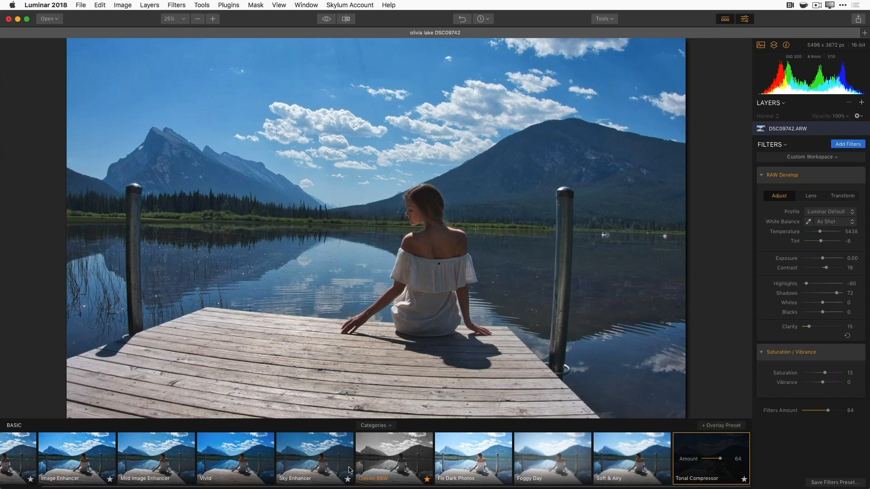
- Apply the Vivid preset with its Amount at 100
click(225, 469)
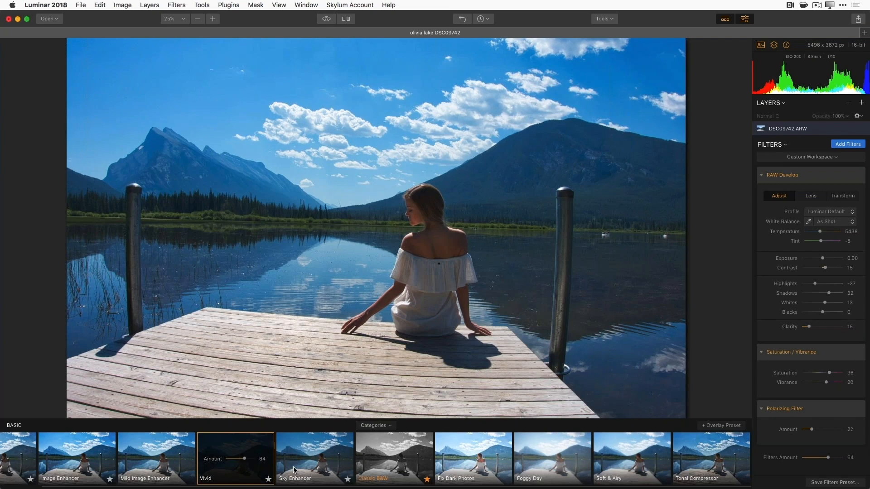
drag(248, 461, 257, 459)
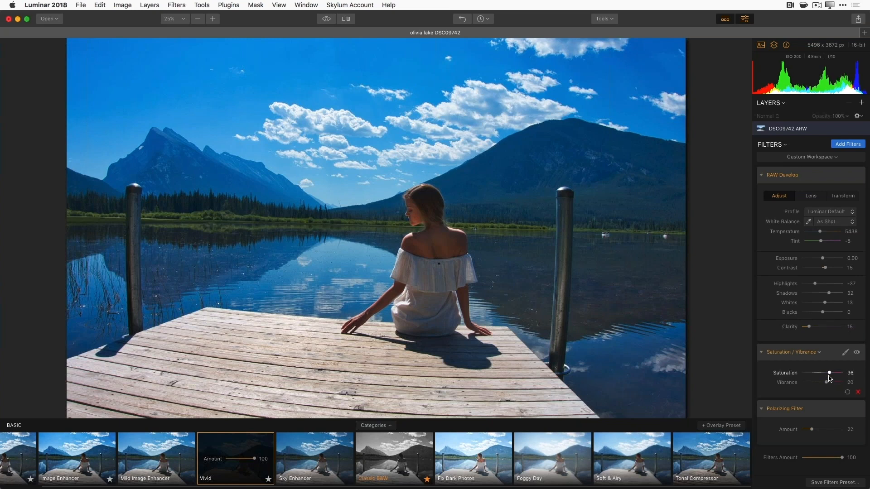
- Set Saturation to -42 and Vibrance to 61 in the Saturation/Vibrance filter
drag(830, 374, 816, 376)
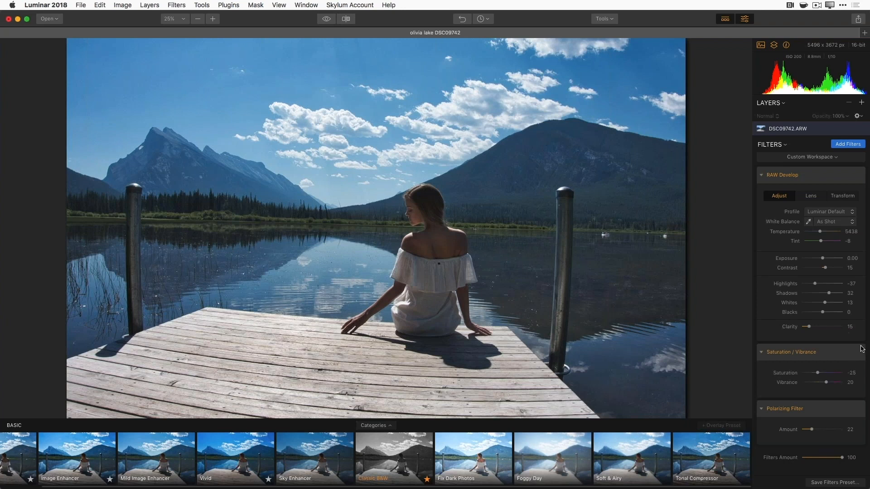
drag(819, 375, 813, 375)
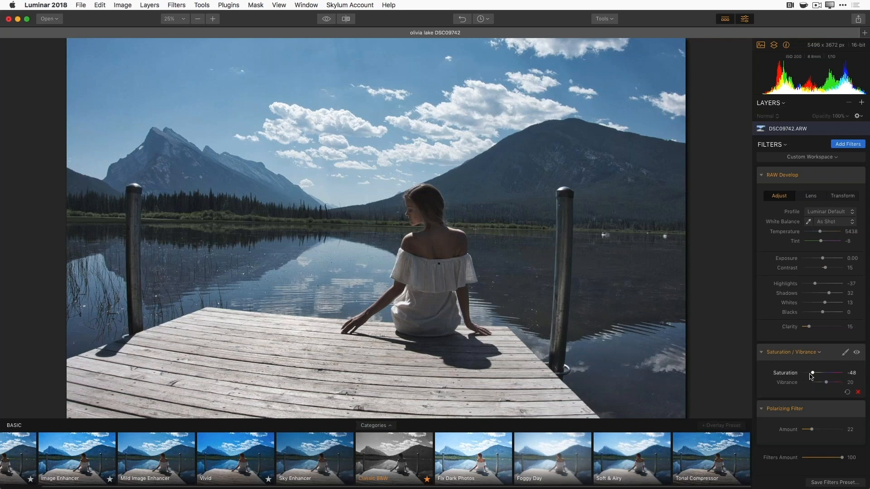
drag(813, 373, 835, 384)
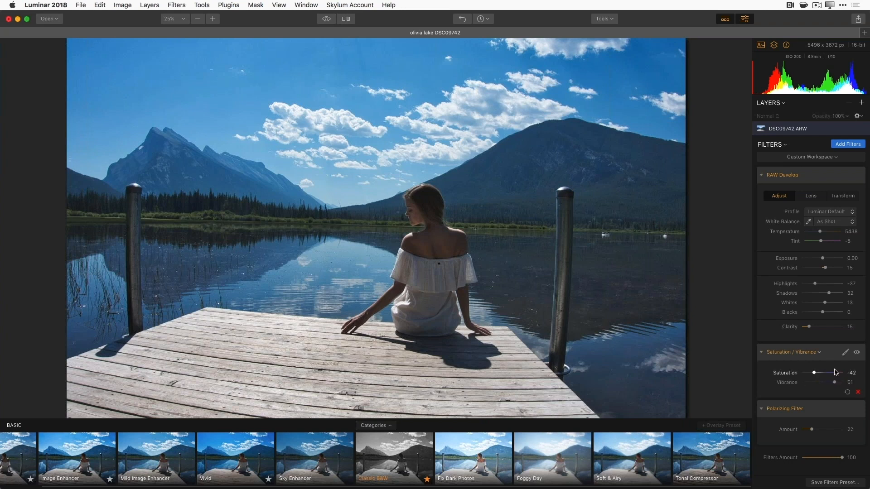
click(857, 353)
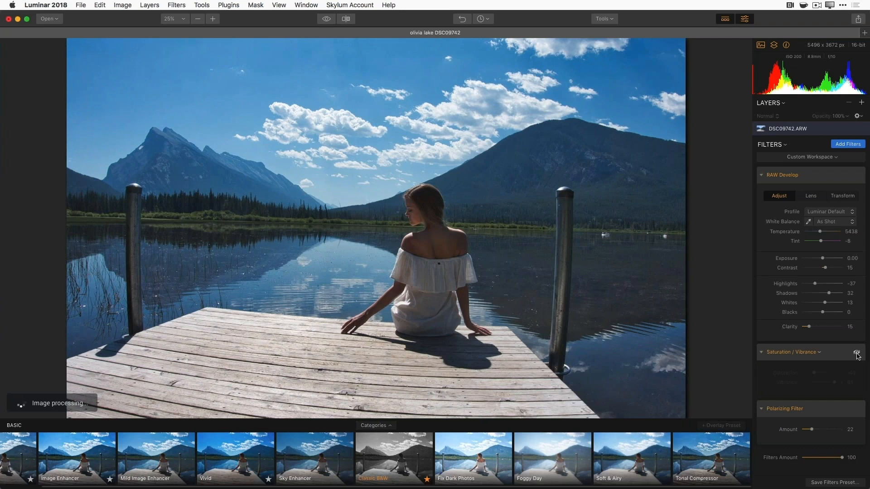
click(856, 353)
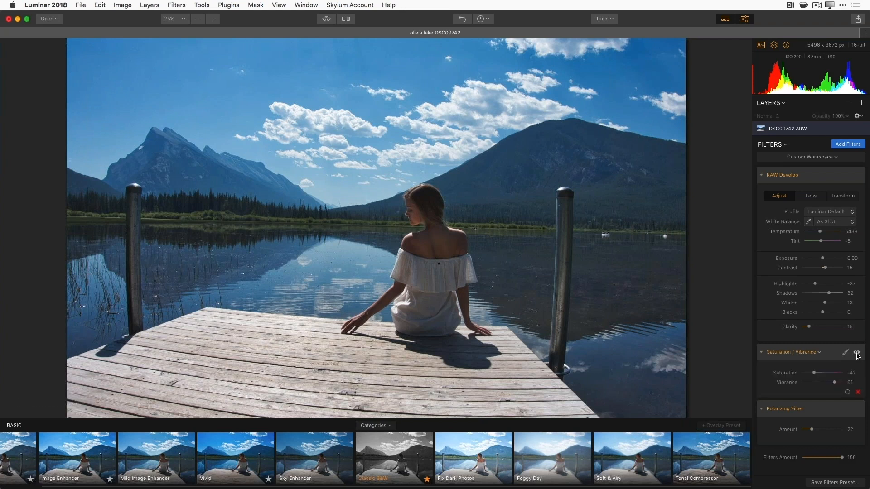
click(857, 353)
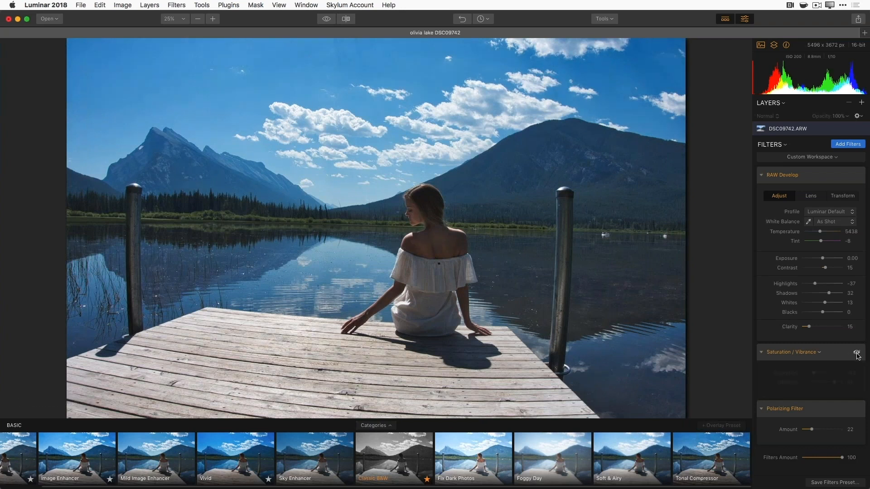
click(857, 354)
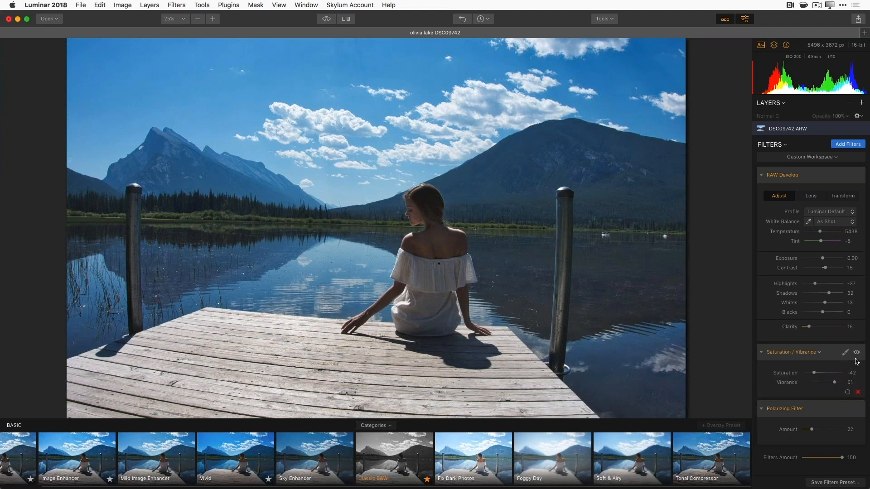
click(857, 354)
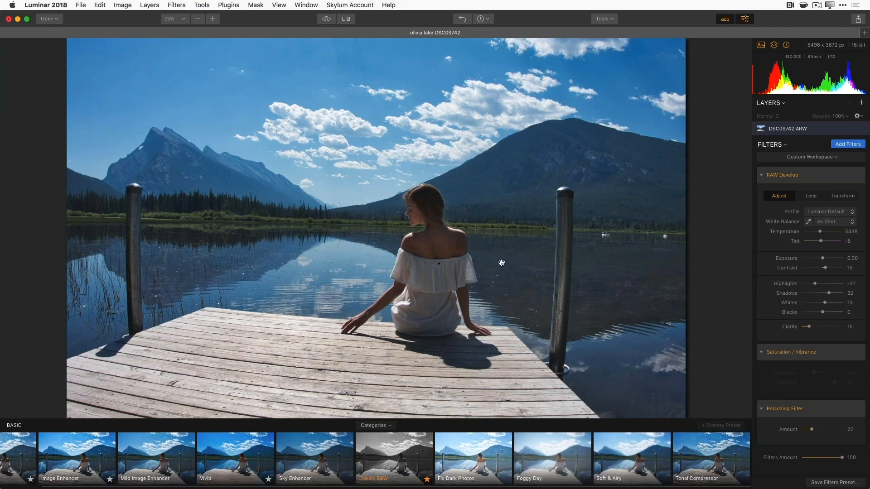
click(856, 353)
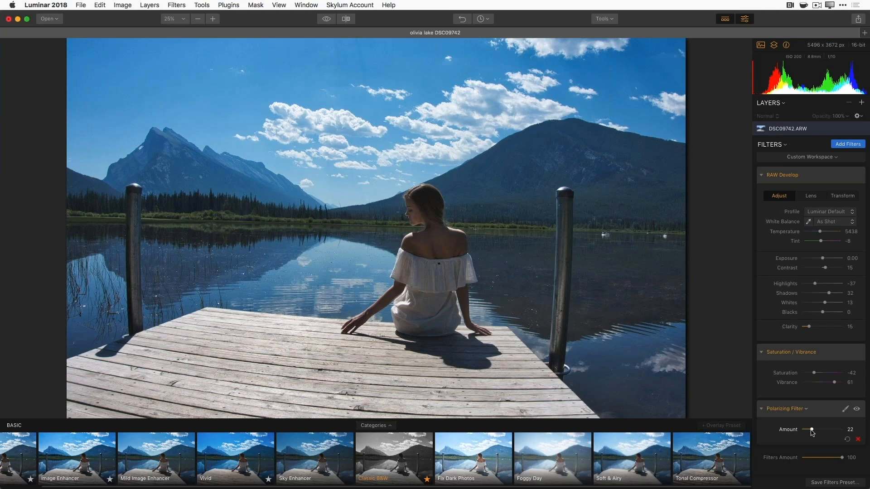
- Set the Polarizing Filter Amount to 21
mouse_move(811, 430)
mouse_down()
mouse_move(832, 433)
mouse_move(802, 438)
mouse_move(813, 431)
mouse_up()
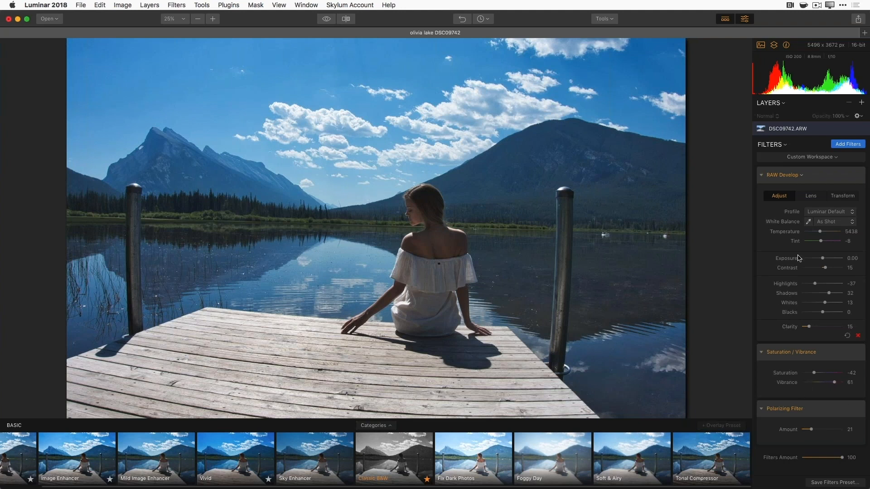
- Browse the Filters Catalog's Essential, Issue Fixers and Creative filters
click(847, 145)
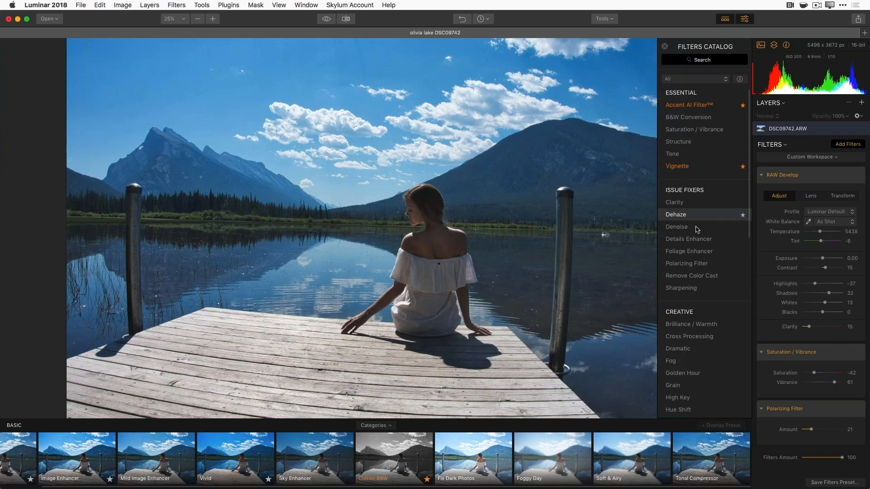
scroll(705, 258, down, 2)
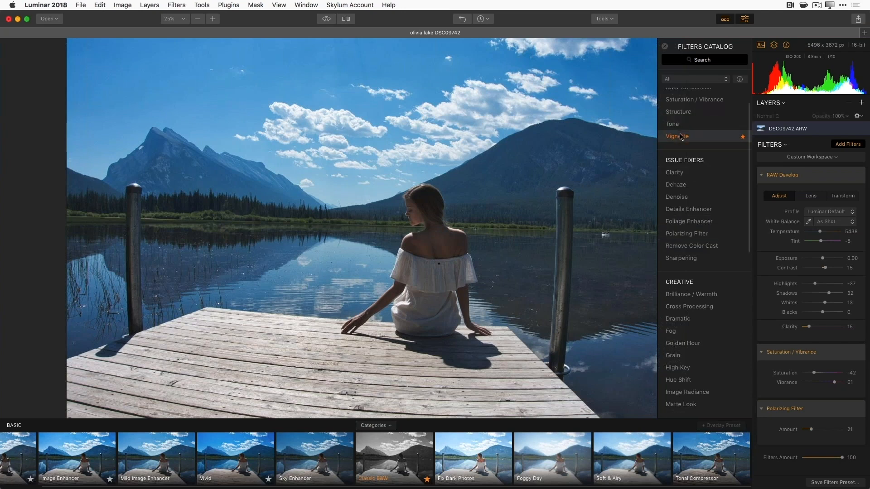
scroll(681, 140, up, 1)
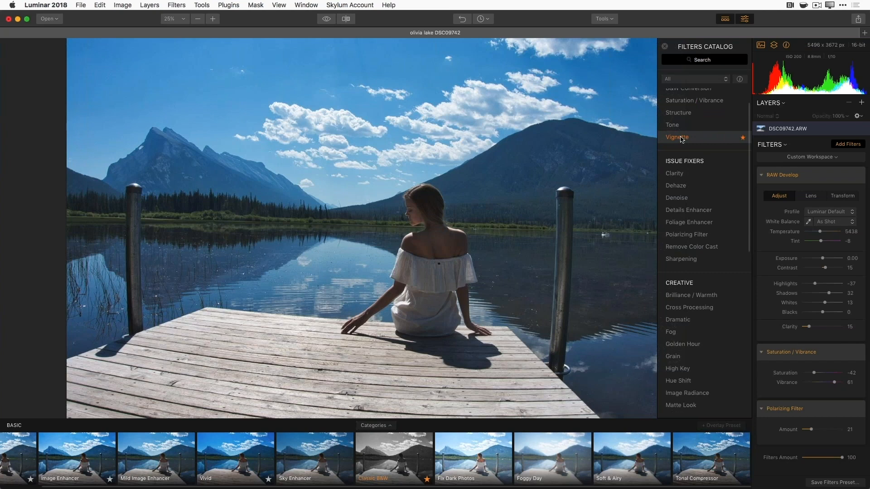
scroll(681, 139, up, 3)
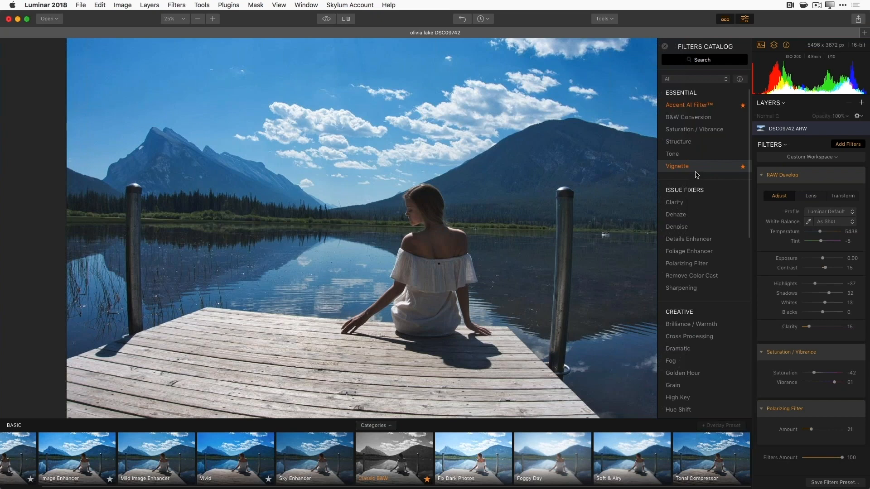
- Star Saturation / Vibrance in the Filters Catalog so it joins the Favorites
click(742, 130)
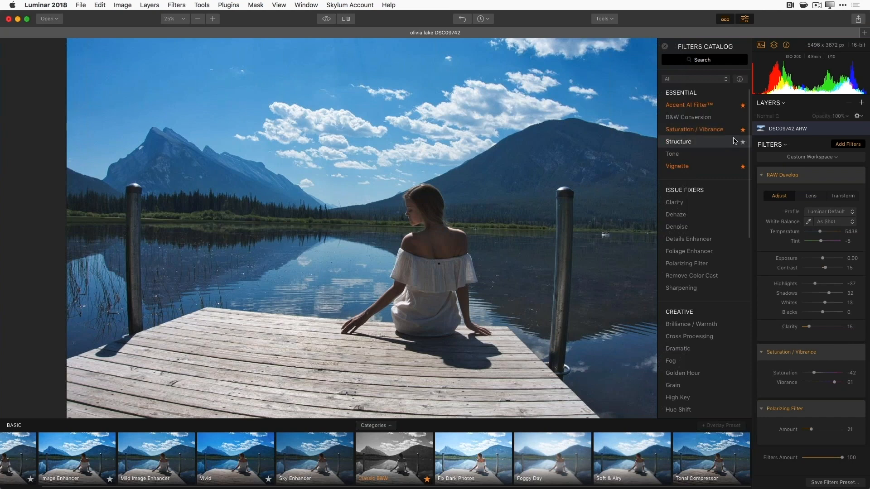
- Browse the Favorites, Essential and Creative filter categories in the catalog
click(705, 80)
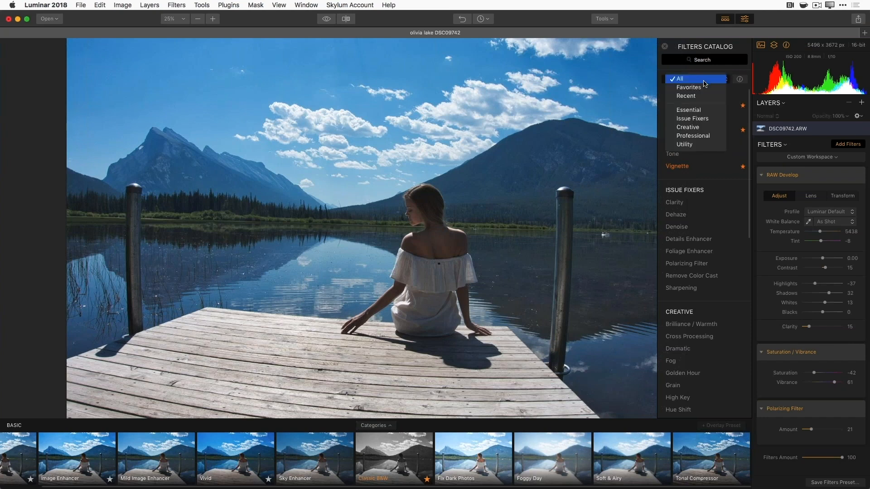
click(703, 87)
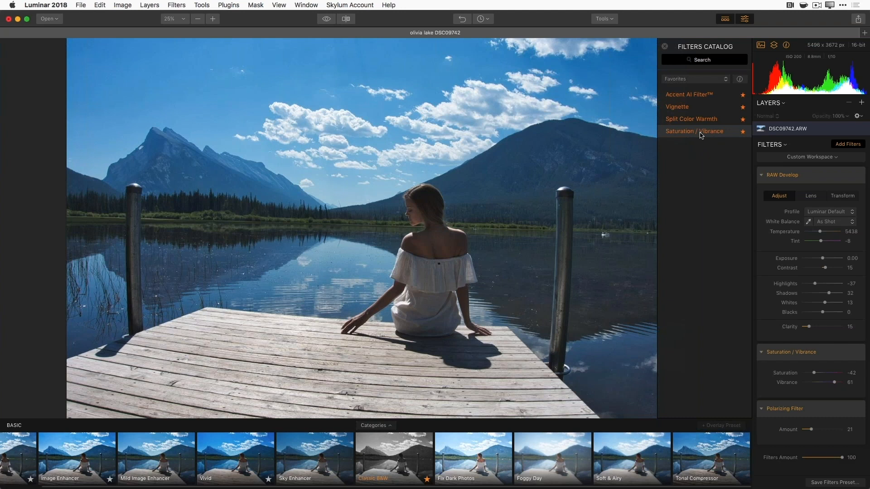
click(724, 85)
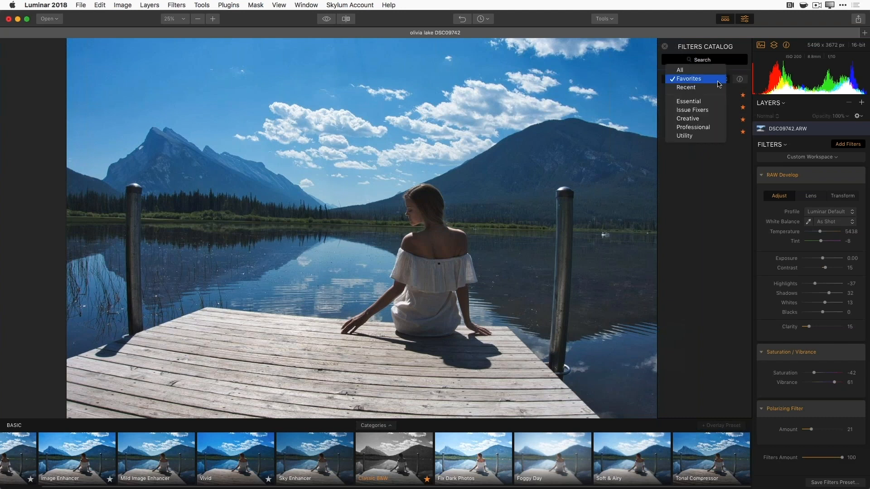
click(688, 104)
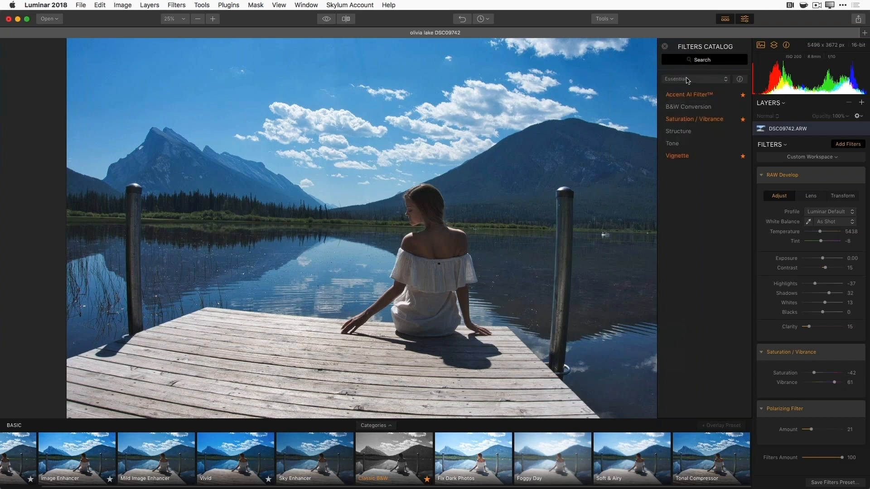
click(703, 82)
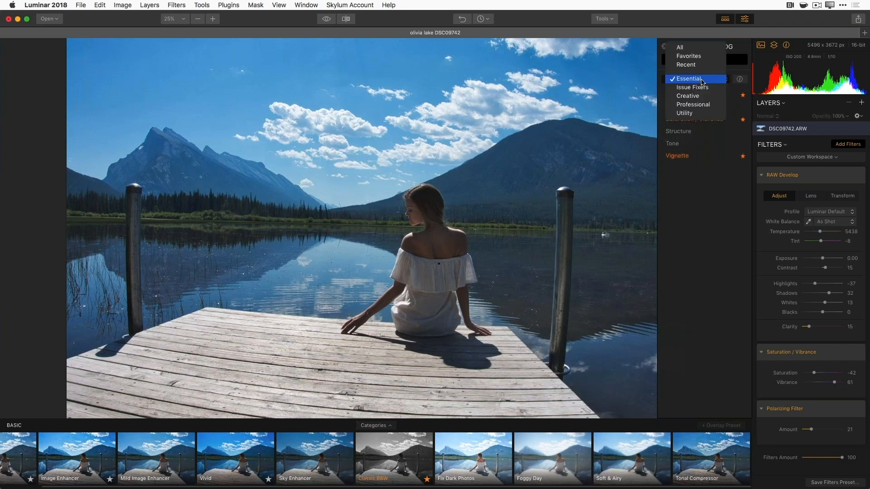
click(699, 95)
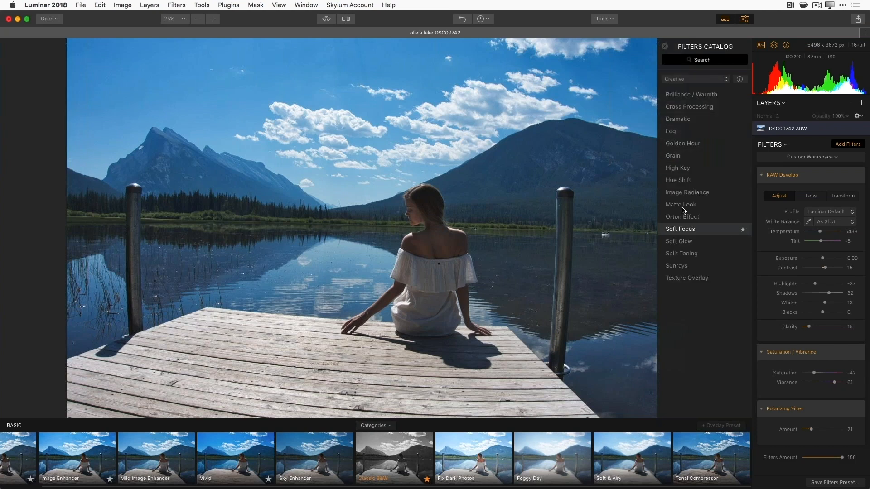
- Switch the catalog to All categories and add a Vignette filter to the photo
click(691, 79)
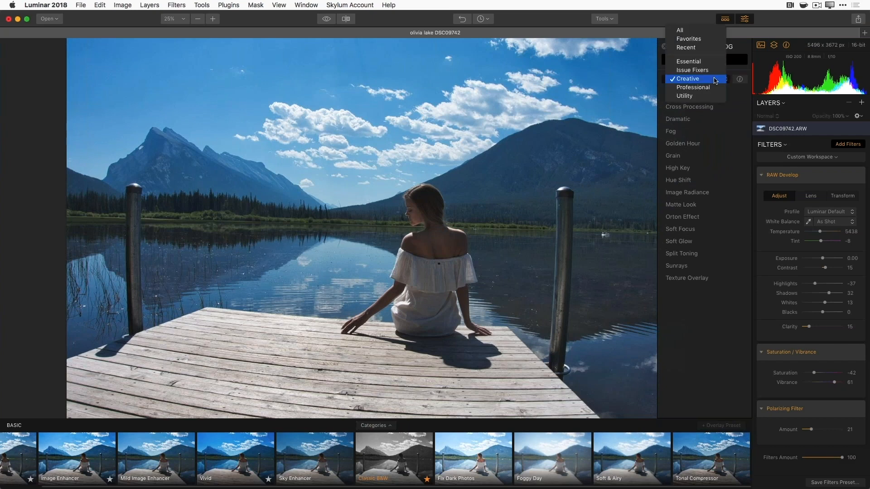
click(689, 30)
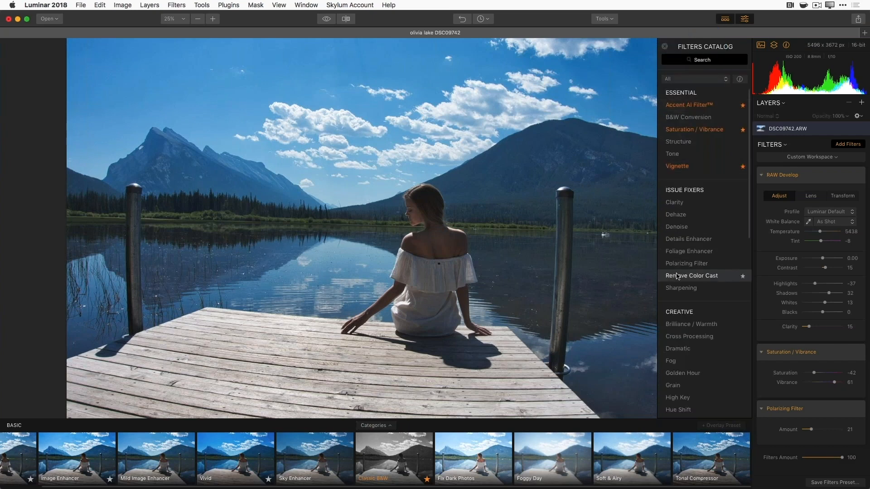
click(675, 166)
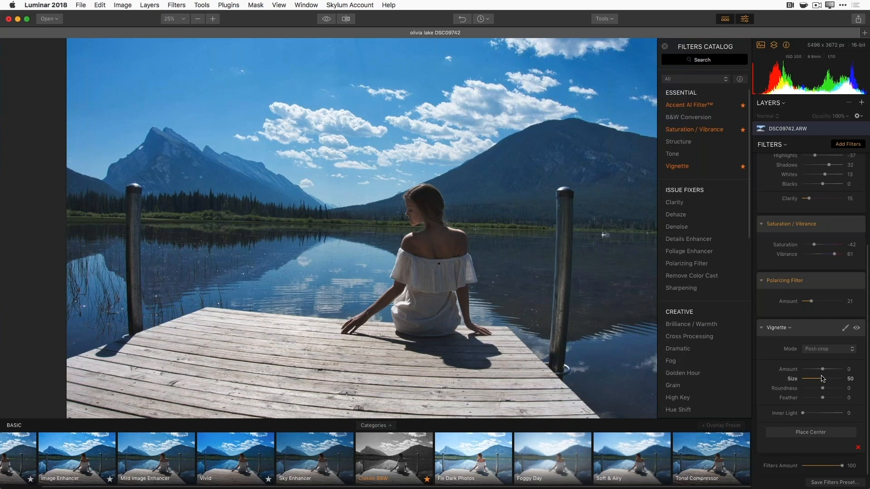
- Set the Vignette to Amount -100, Size 19 and Feather -100 for a hard dark oval
drag(822, 370, 816, 371)
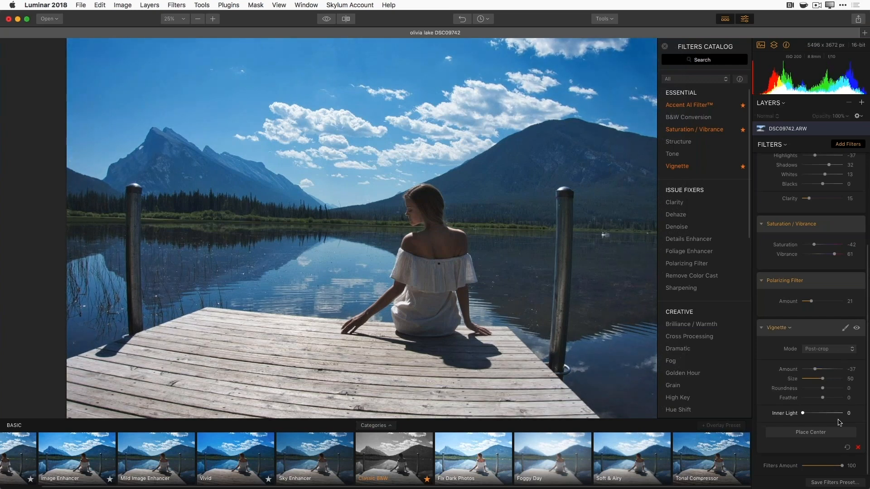
drag(822, 398, 817, 398)
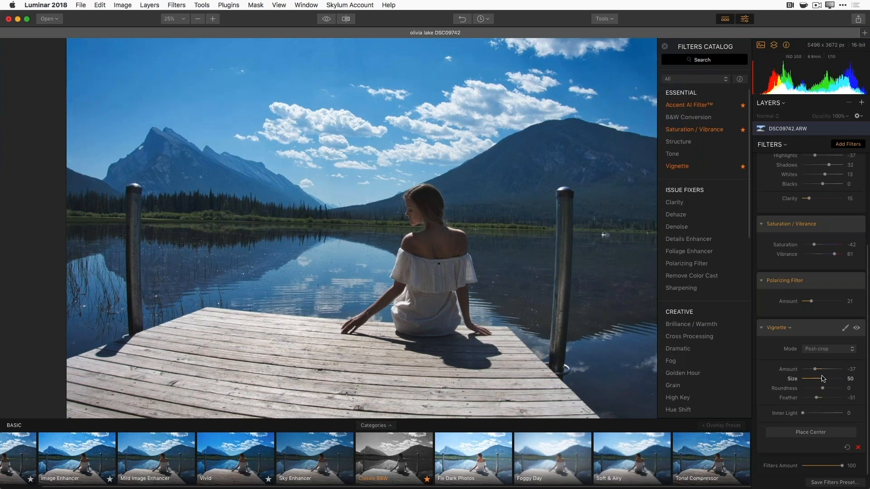
drag(822, 379, 811, 383)
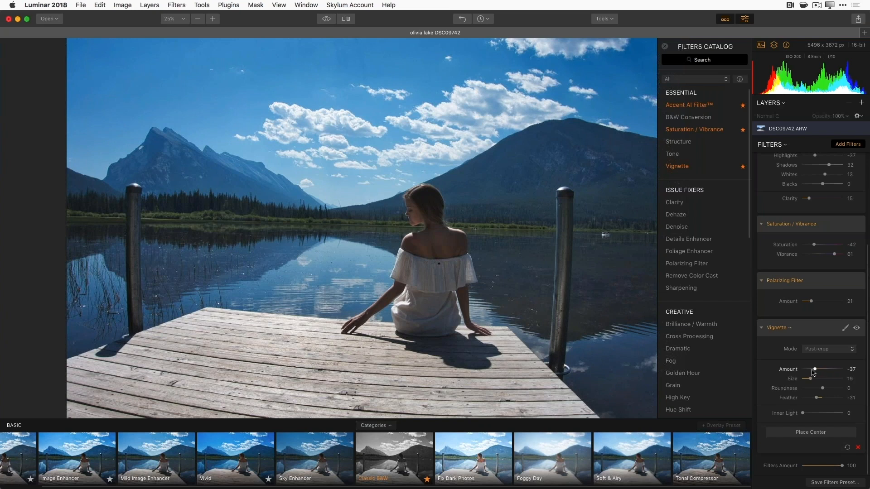
drag(815, 369, 802, 370)
drag(816, 397, 789, 401)
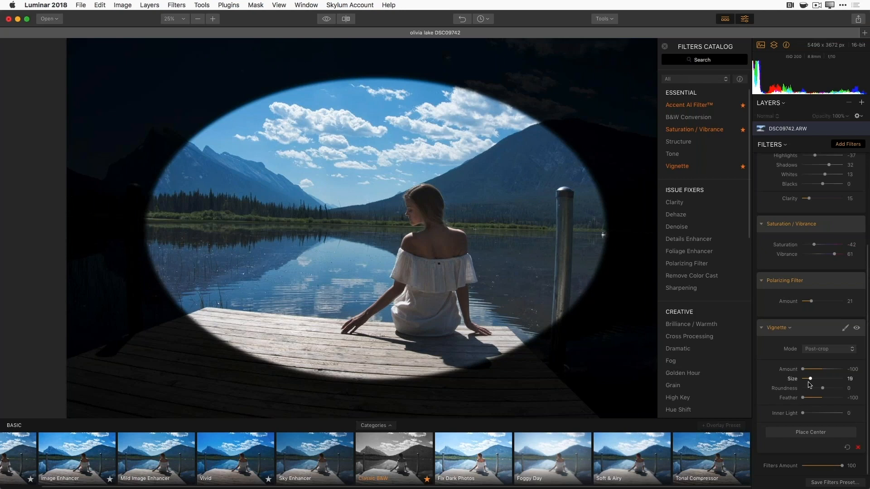
- Make the vignette a near-circle with Roundness 85 and Size 18
drag(821, 388, 842, 386)
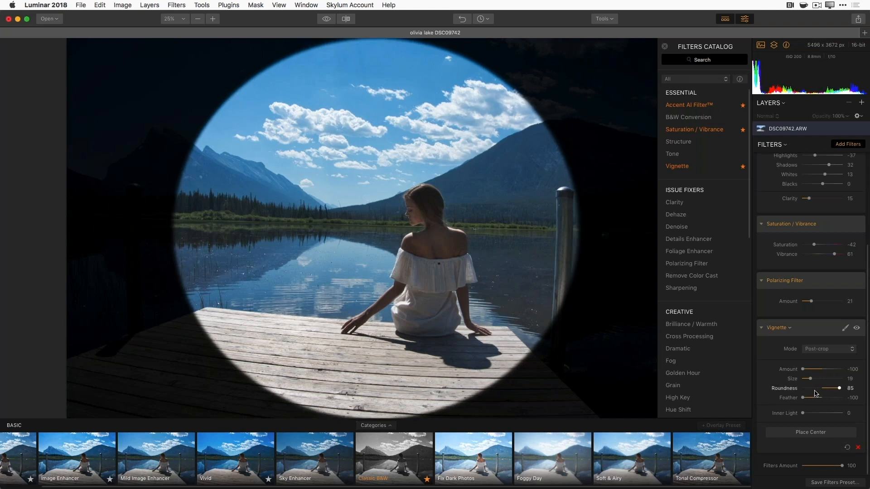
drag(810, 382, 808, 380)
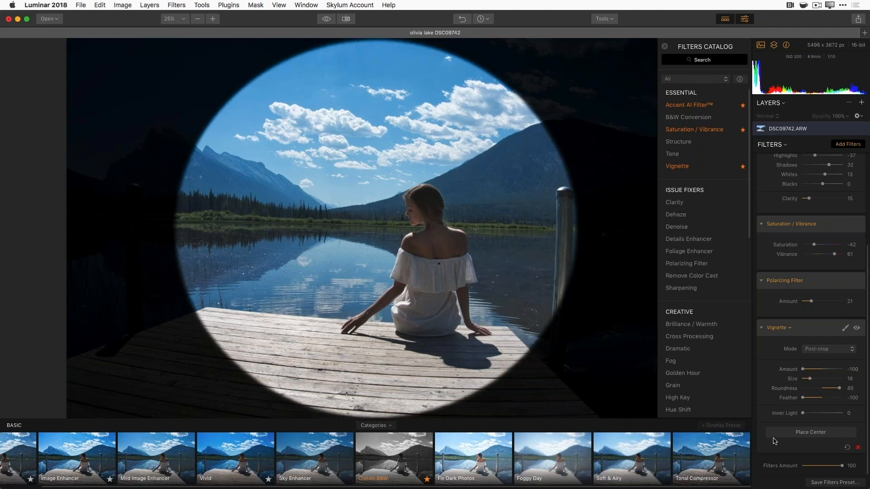
click(813, 433)
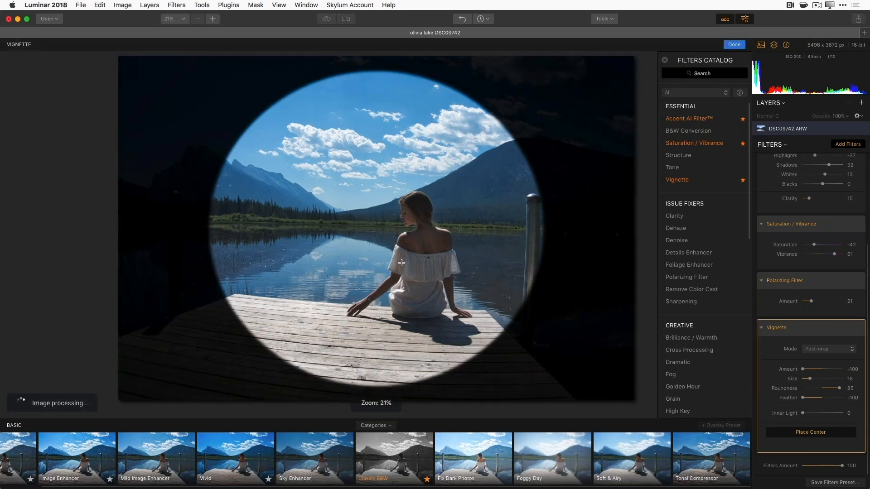
- Reposition the circular vignette's centre on the seated woman's back until it frames her
click(389, 239)
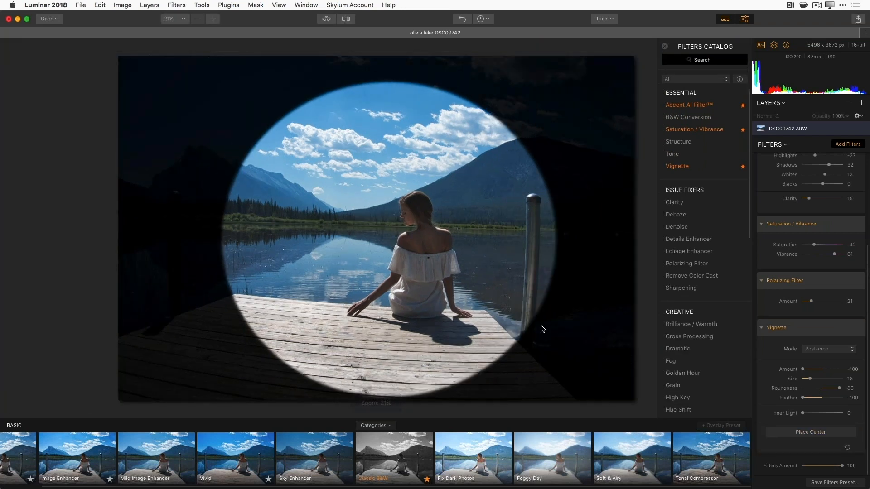
click(807, 433)
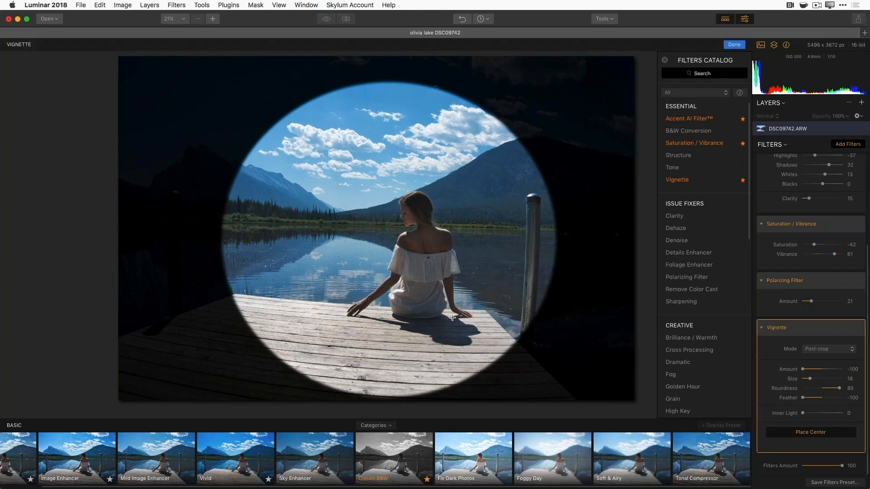
click(426, 262)
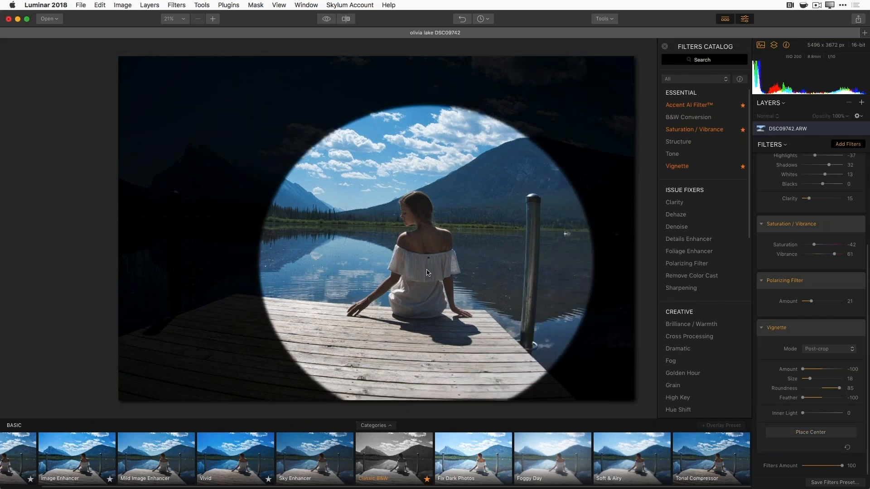
click(789, 433)
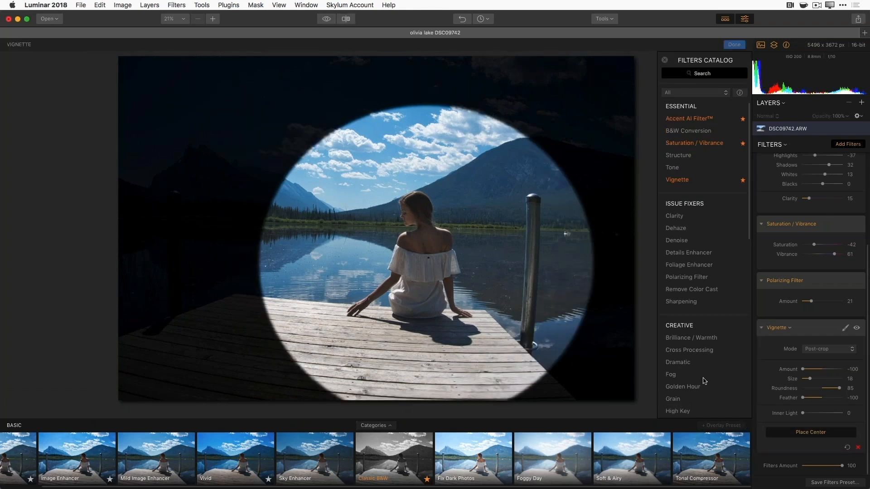
click(426, 259)
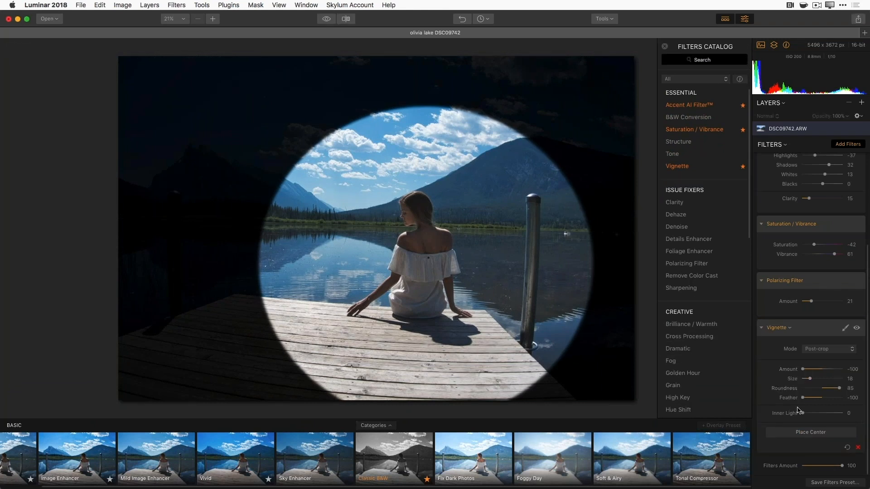
- Soften the vignette to Feather -36, Amount -39, Inner Light 17, and compare it off and on
drag(802, 398, 814, 372)
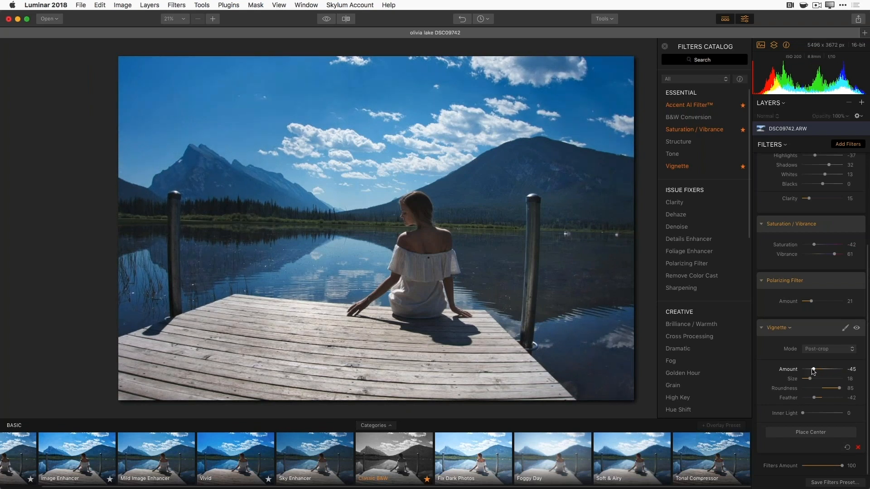
mouse_move(813, 372)
mouse_down()
mouse_move(816, 398)
mouse_move(814, 379)
mouse_up()
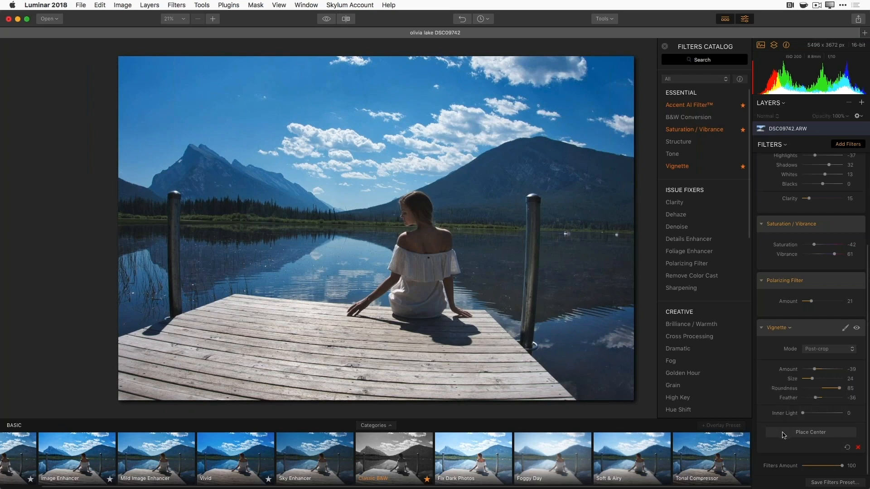
drag(803, 413, 812, 413)
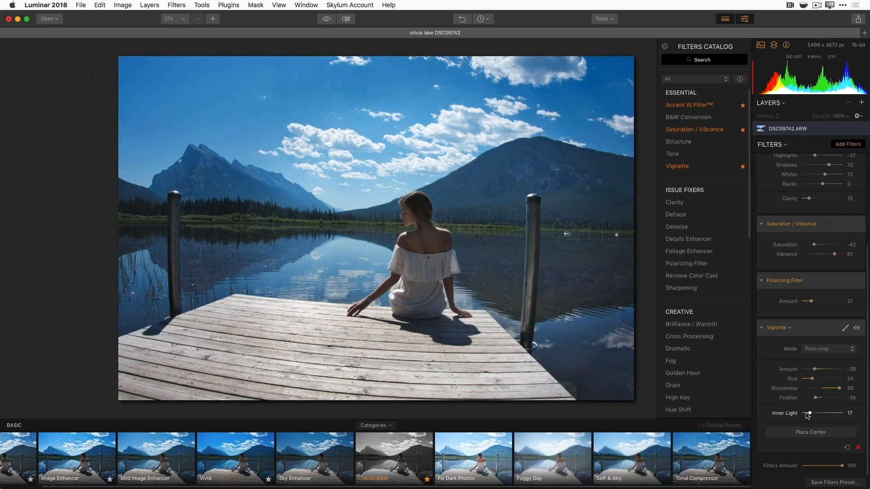
click(857, 328)
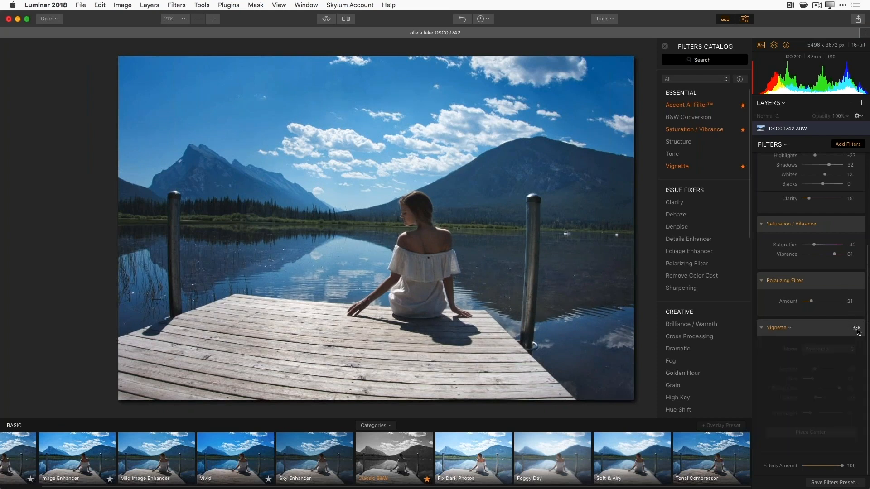
click(857, 328)
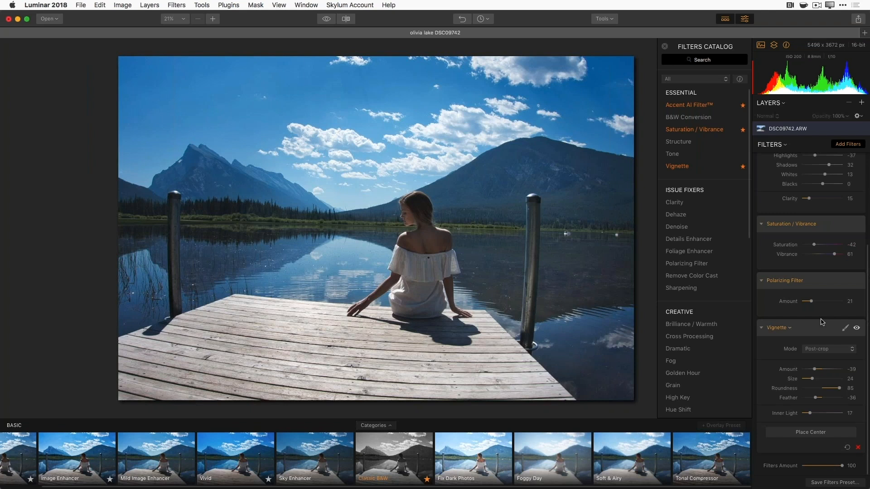
- Step back through History past the Image Enhancer state to the Original photo
click(489, 21)
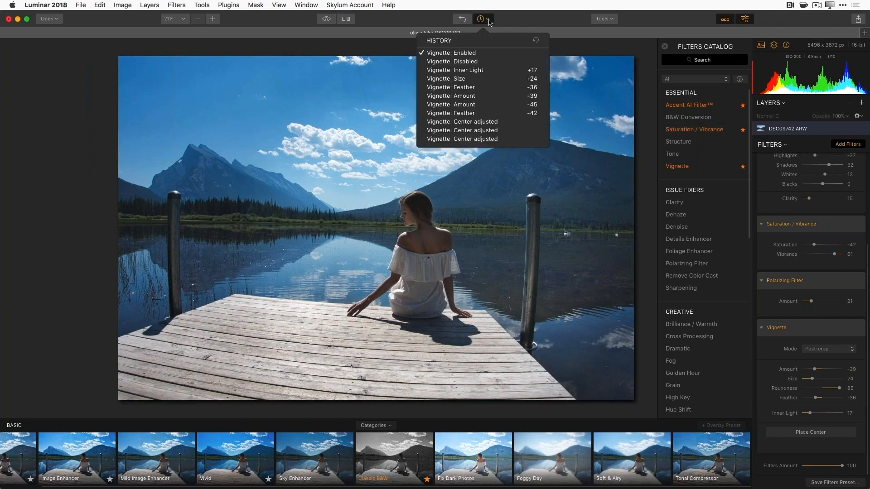
scroll(490, 96, down, 10)
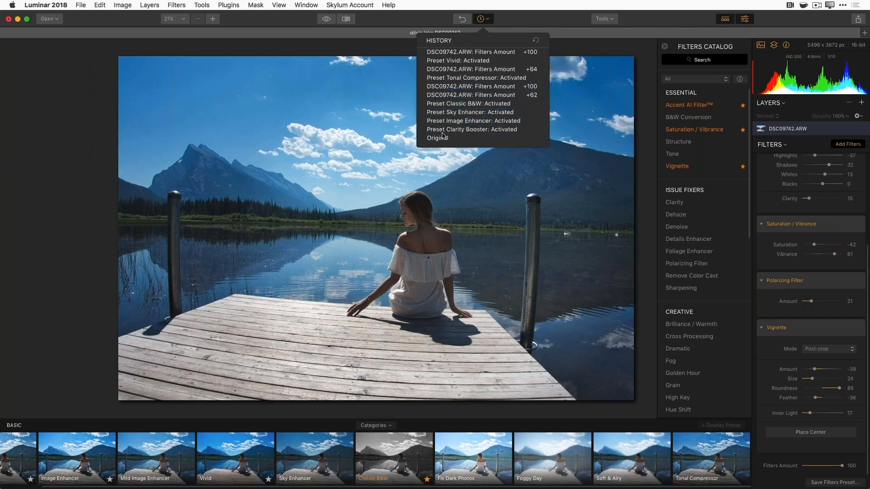
click(475, 124)
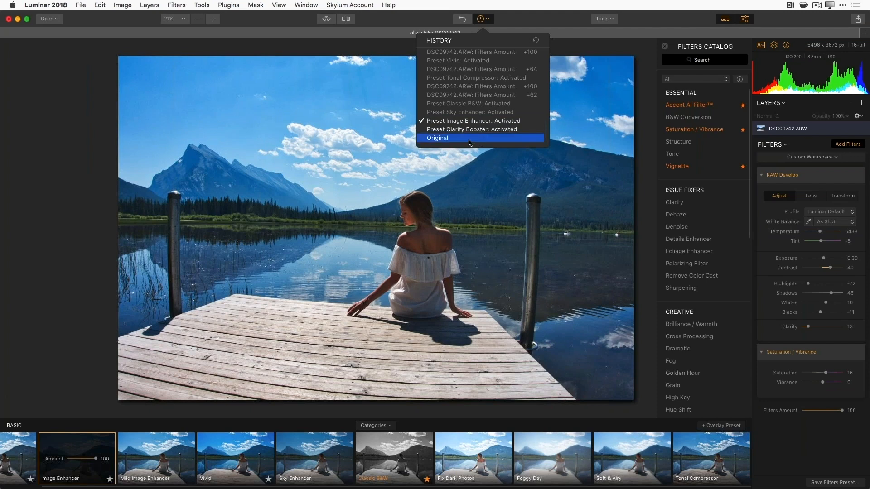
click(451, 142)
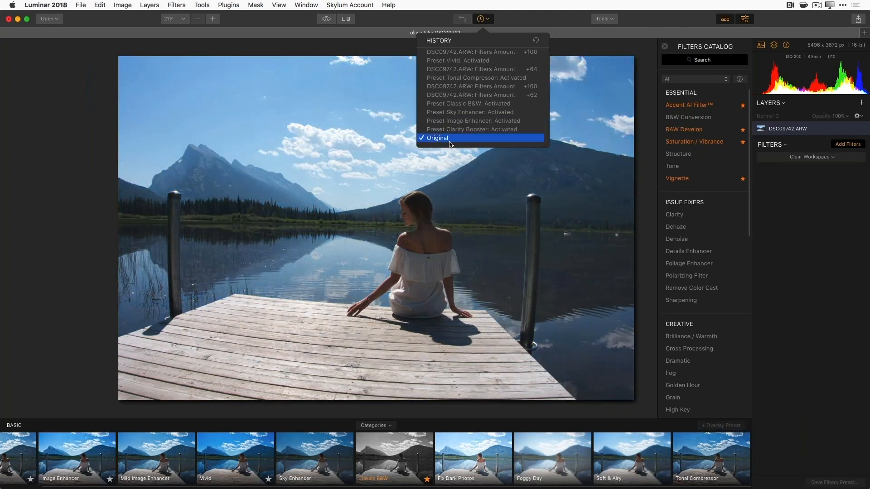
- Hide the preset strip to enlarge the photo and add a RAW Develop filter
click(811, 232)
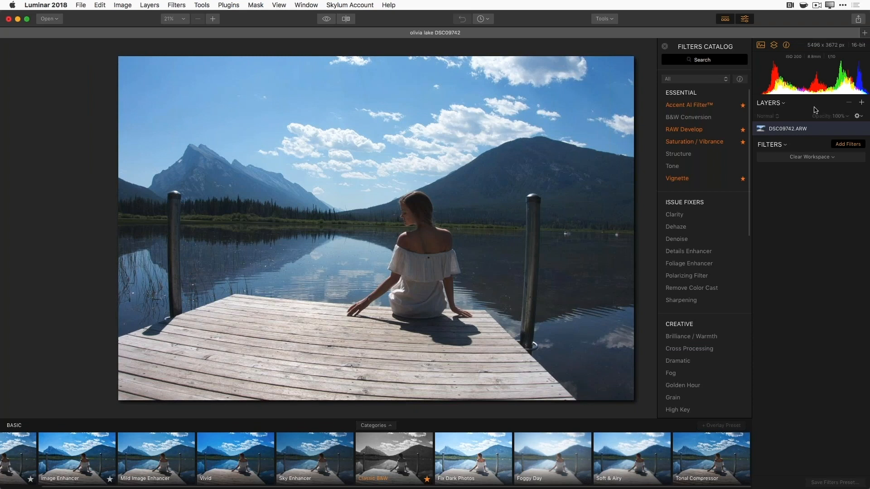
click(746, 20)
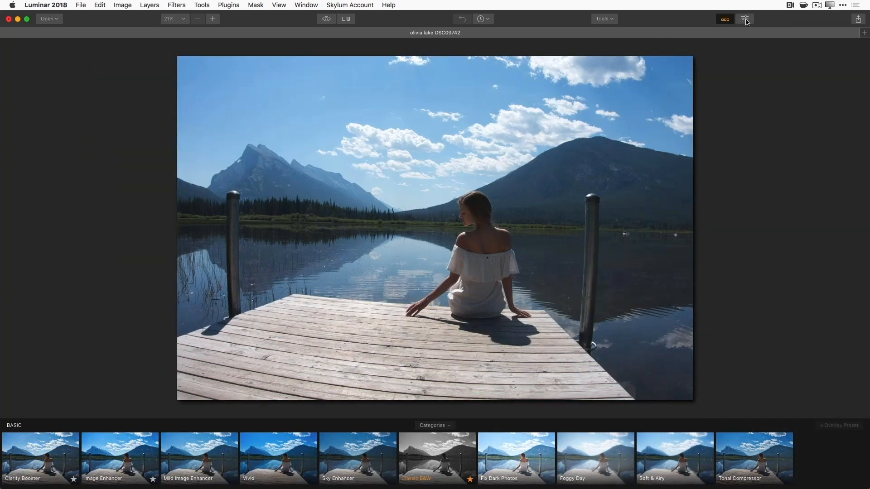
click(746, 20)
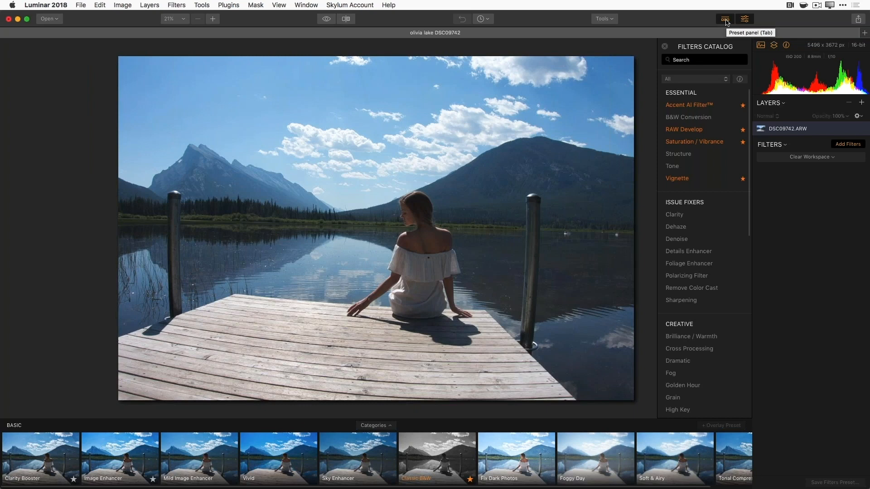
click(725, 19)
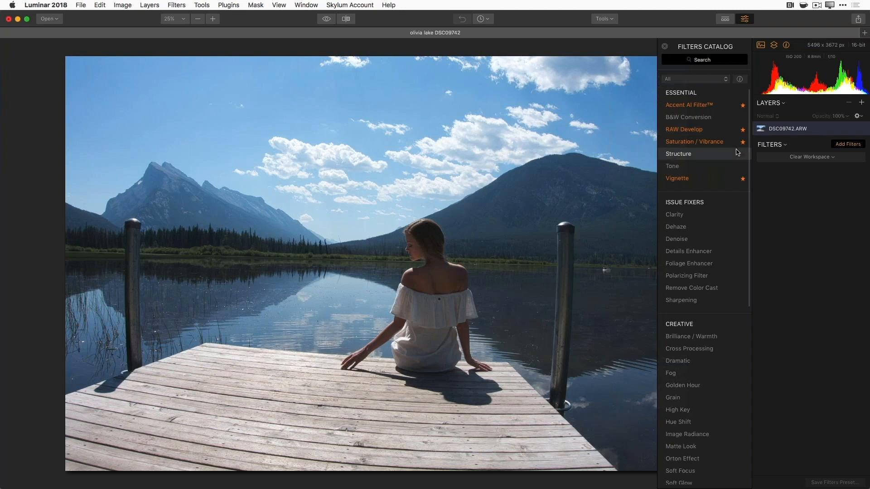
click(713, 135)
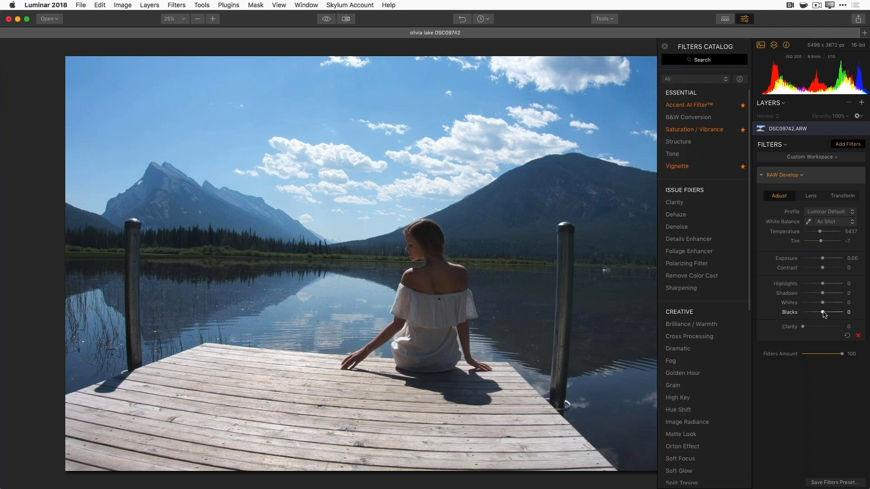
- Lower RAW Develop Blacks to -43, overshooting and easing back
drag(823, 315, 823, 315)
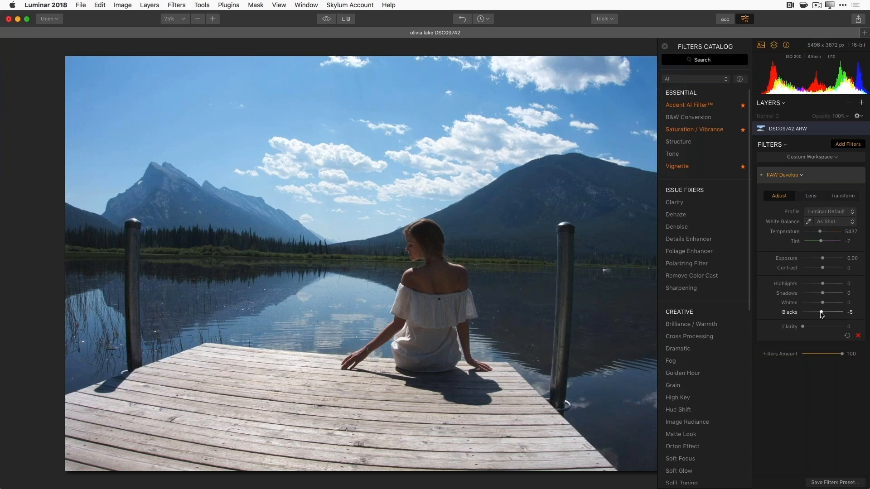
drag(822, 315, 806, 317)
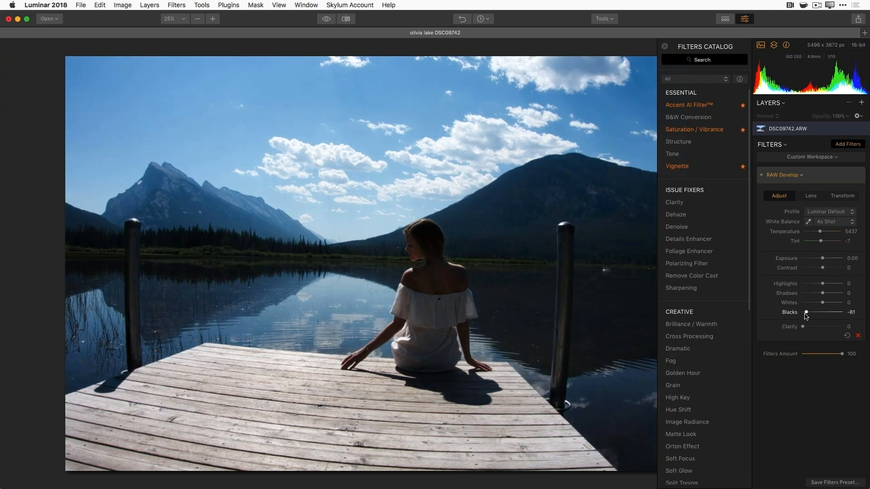
drag(806, 315, 813, 315)
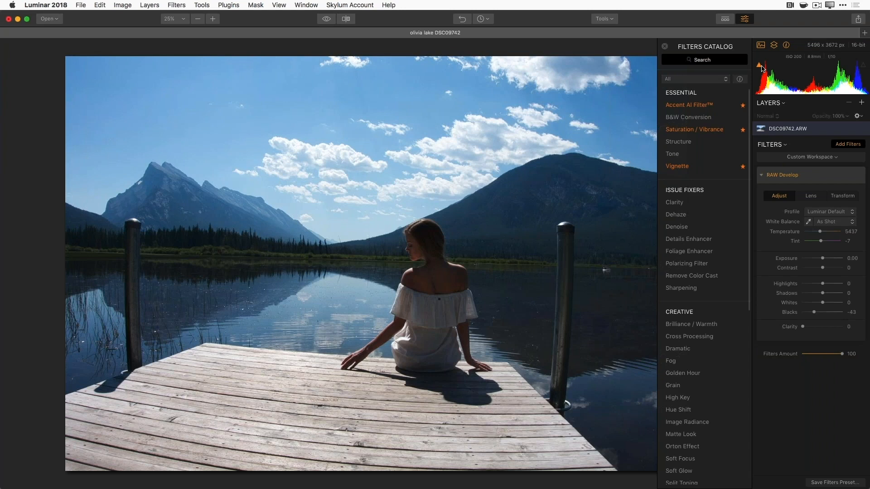
- Turn on the highlight clipping warning, set Blacks to -65 and raise Whites to 17
click(863, 66)
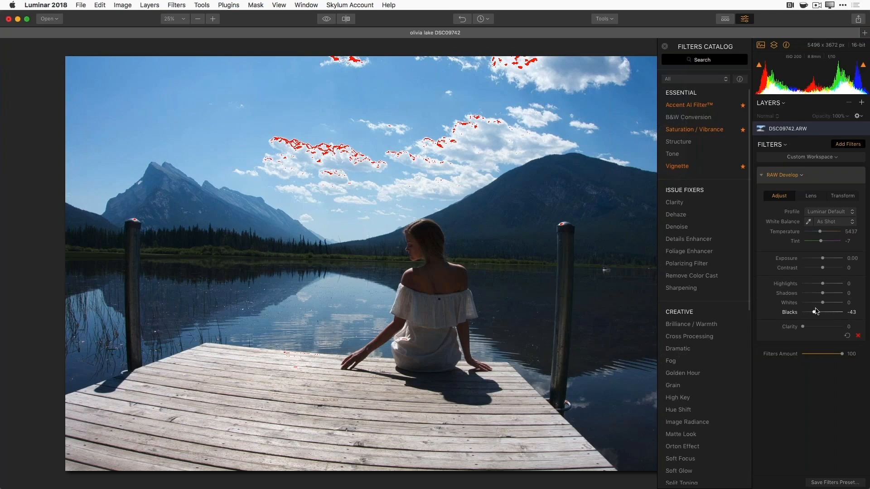
drag(815, 314, 804, 315)
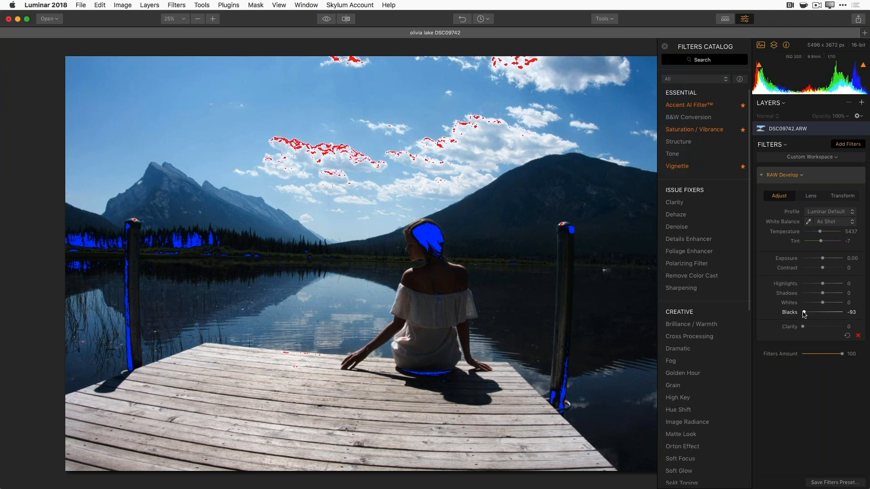
drag(804, 315, 811, 315)
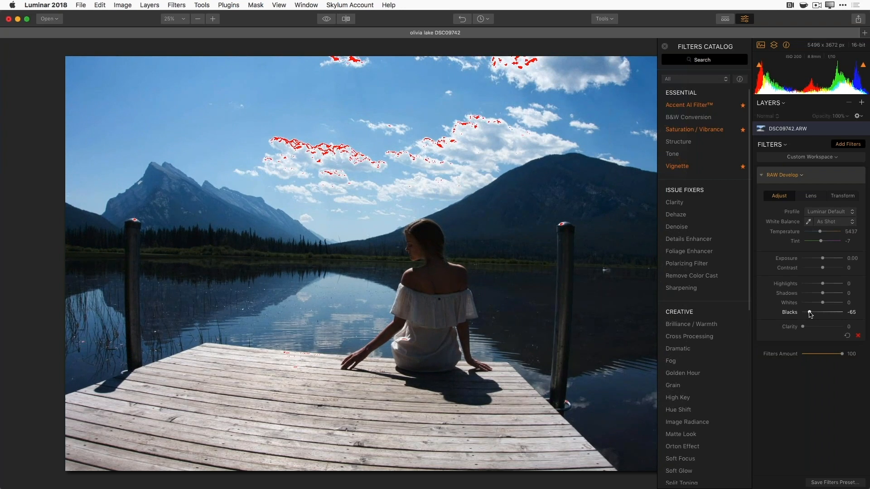
drag(824, 304, 828, 307)
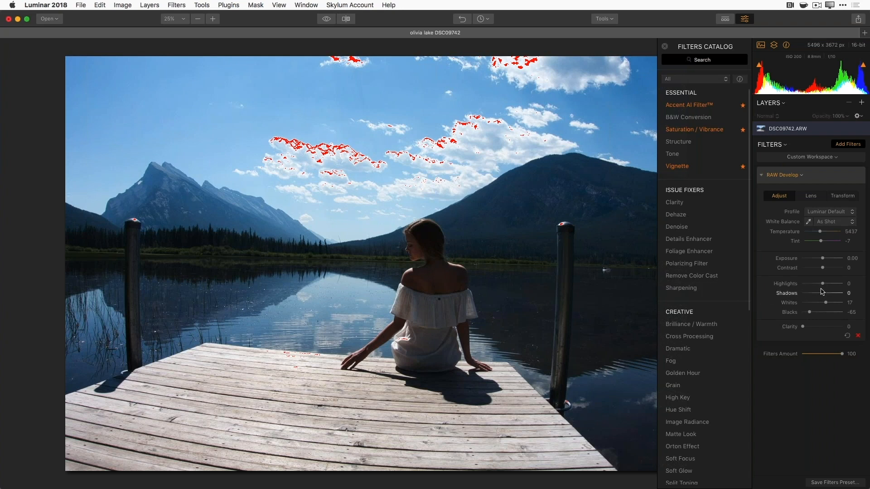
- Set RAW Develop Exposure to 0.40, Highlights to -83 and Shadows to -15 to recover cloud detail
drag(824, 285, 809, 286)
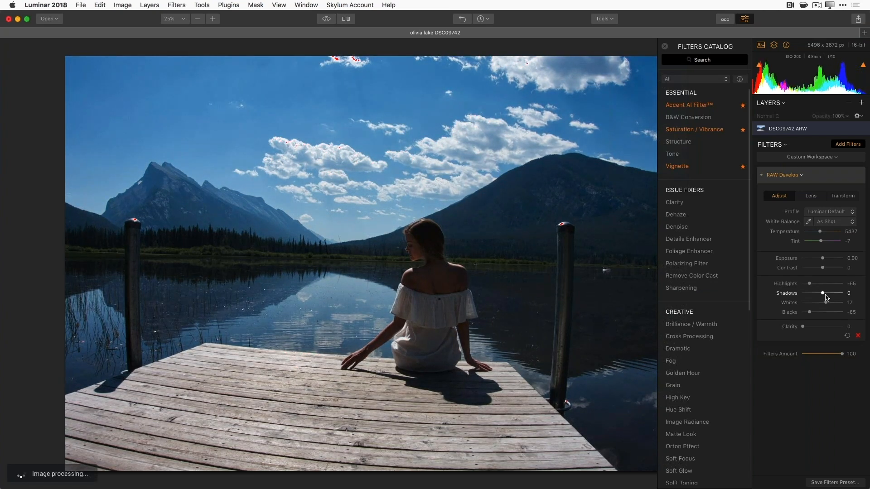
mouse_move(824, 295)
mouse_down()
mouse_move(847, 292)
mouse_move(823, 291)
mouse_up()
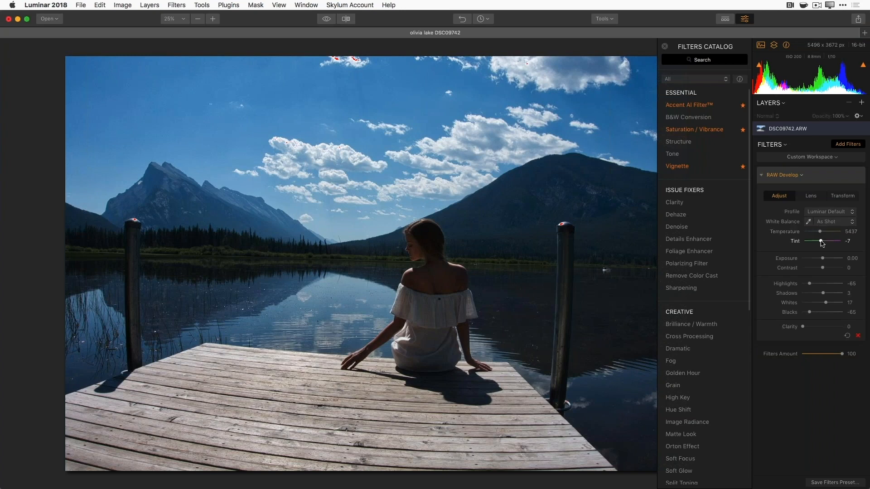
drag(822, 261, 825, 258)
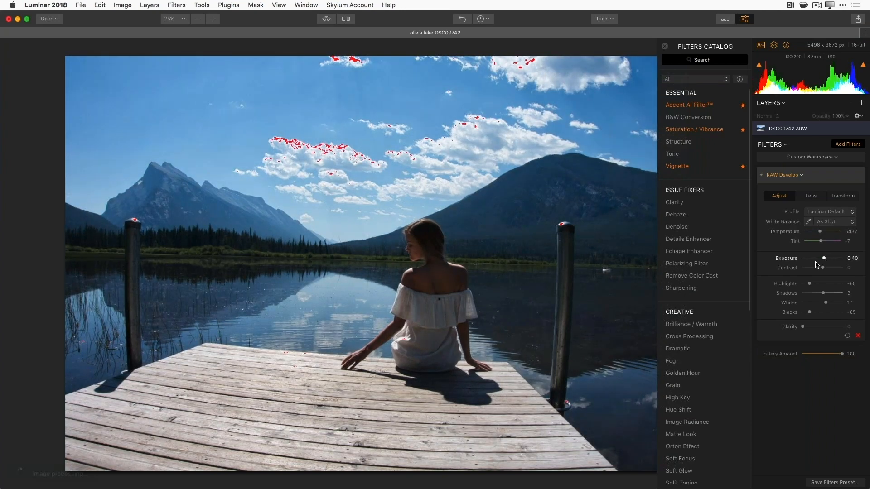
drag(810, 284, 818, 295)
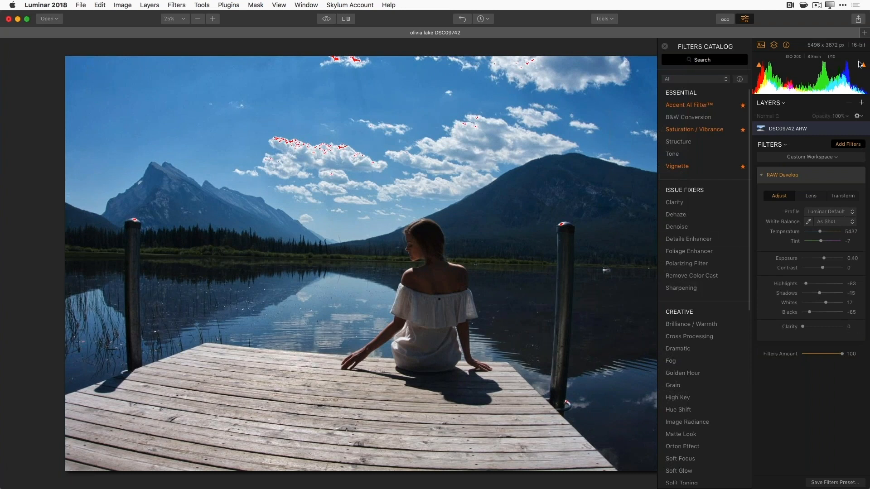
- Turn off the highlight clipping overlay, show only the red histogram channel, and compare with the original
click(862, 65)
click(762, 68)
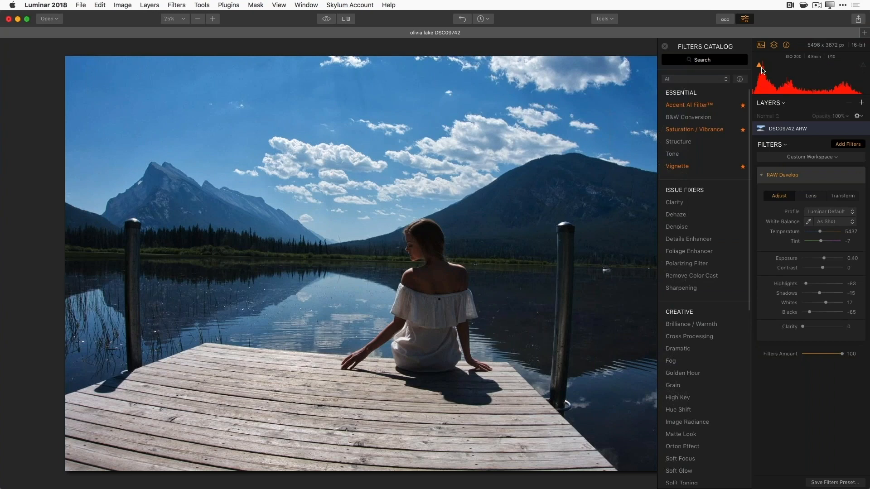
click(328, 19)
click(326, 21)
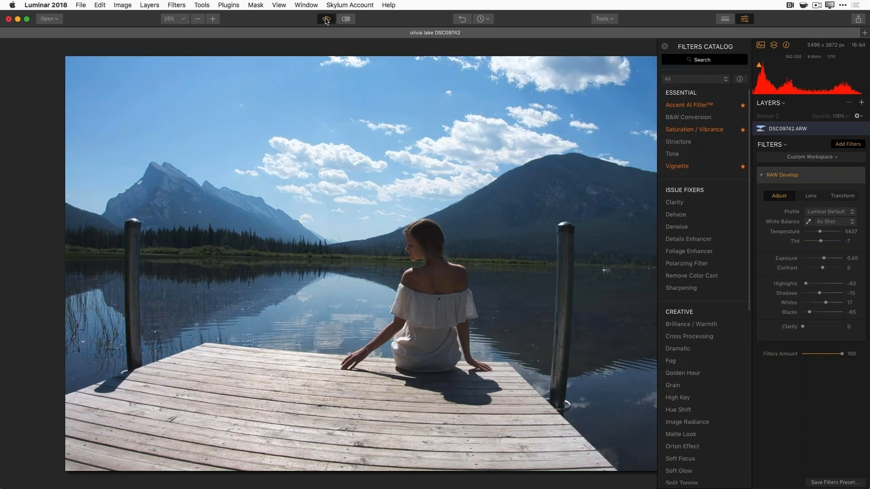
click(327, 21)
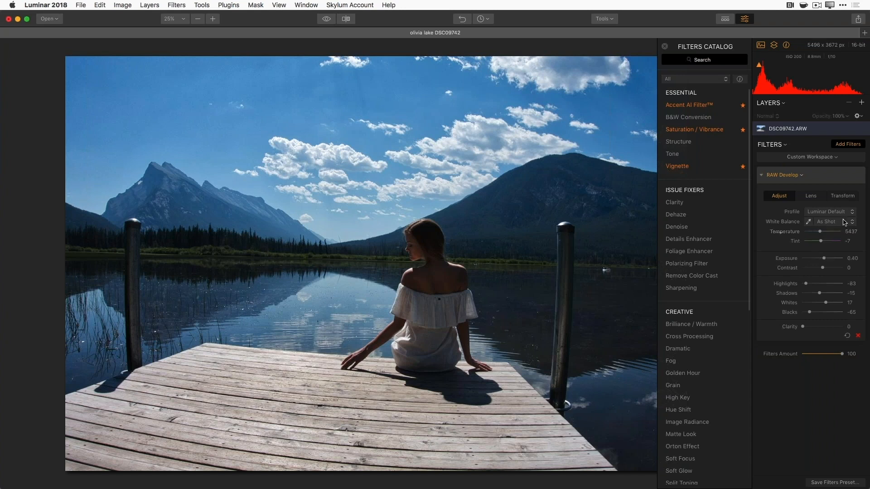
- Try Daylight white balance, revert to As Shot, then add an Accent AI Filter
click(845, 223)
click(827, 235)
click(841, 223)
click(839, 211)
click(687, 107)
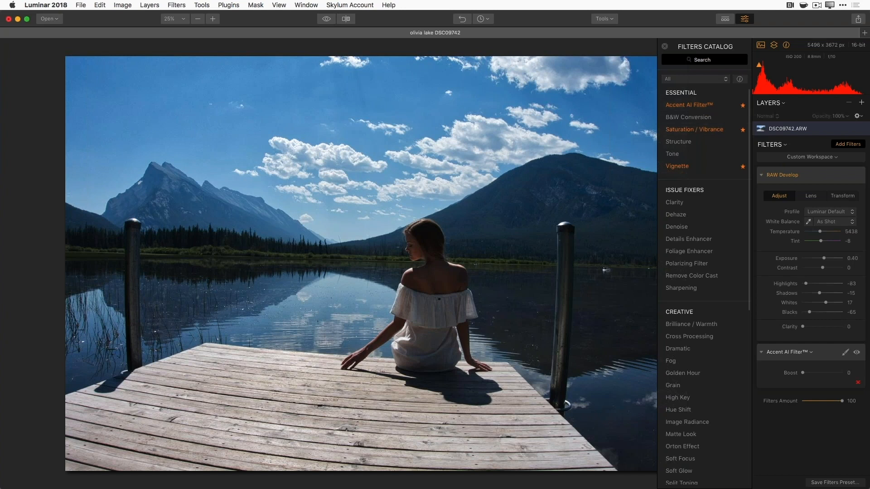
- Raise the Accent AI Filter's Boost slider to 55
mouse_move(823, 388)
click(804, 373)
drag(805, 373, 830, 380)
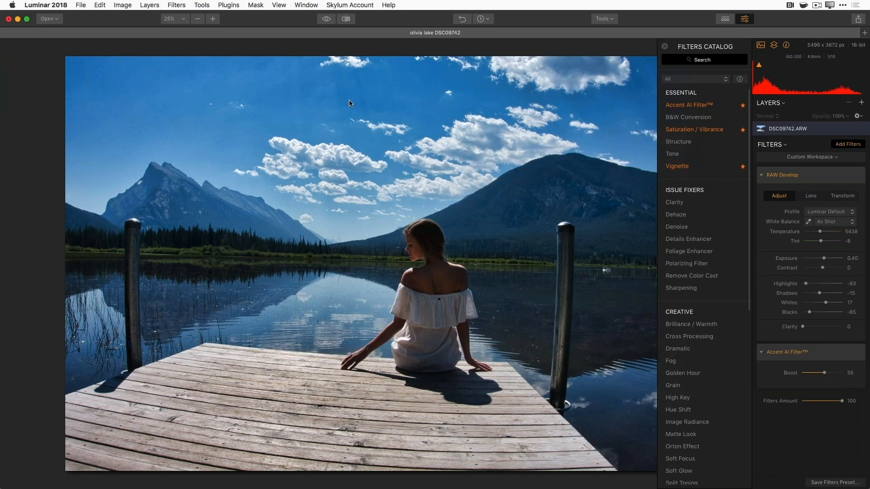
click(327, 19)
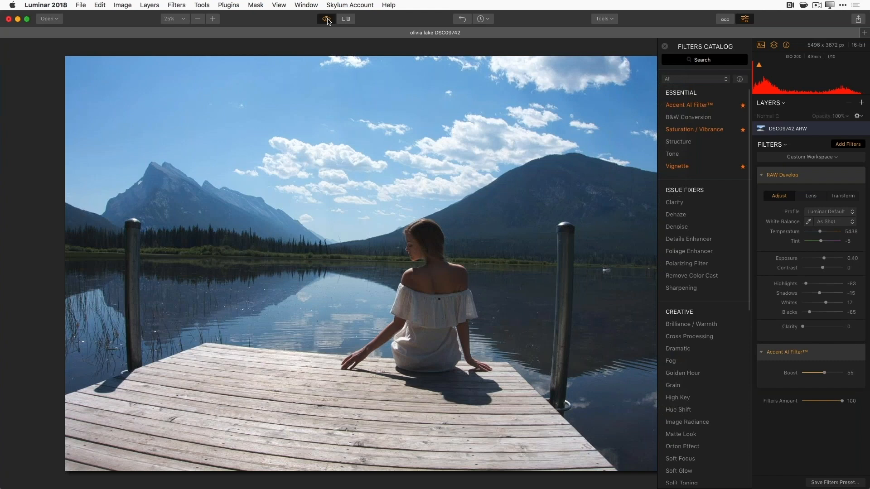
click(327, 19)
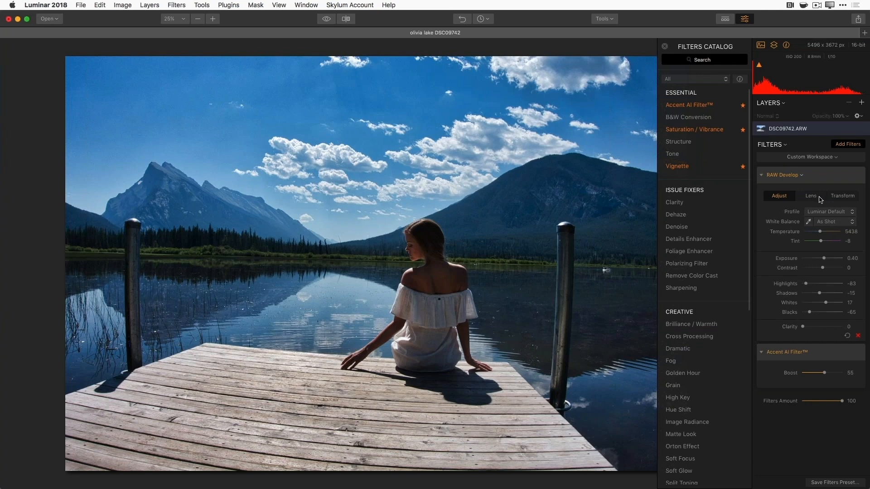
- Enable automatic Lens Distortion correction in RAW Develop's Lens settings, toggling it once to compare
click(820, 199)
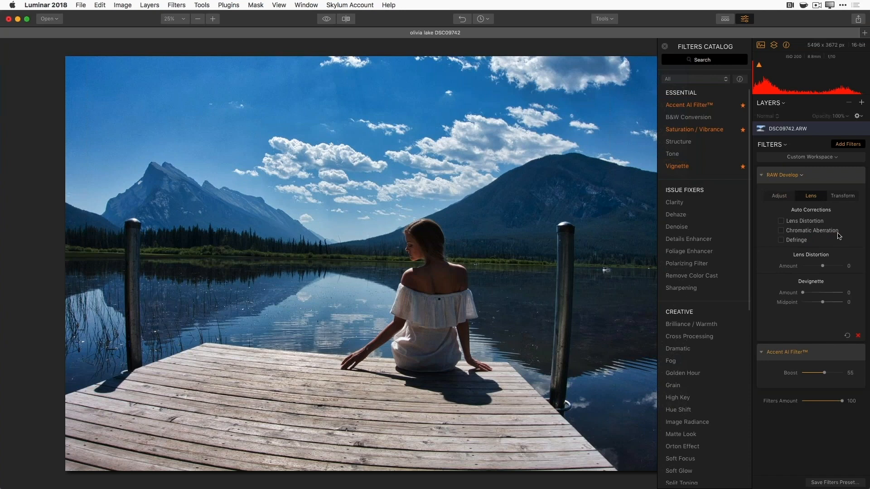
mouse_move(808, 258)
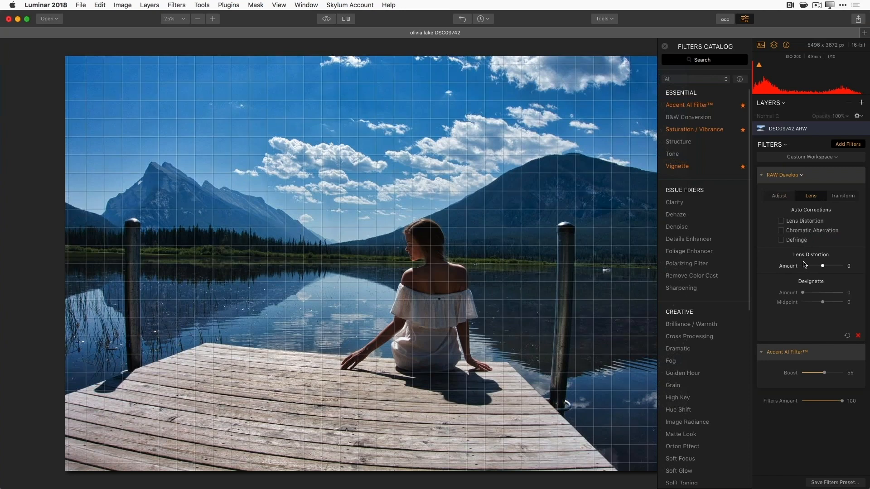
click(781, 221)
click(782, 222)
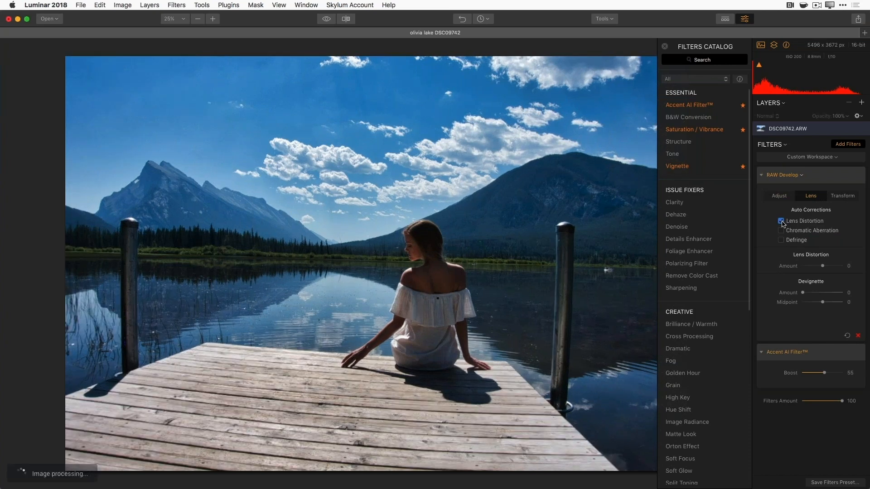
click(782, 222)
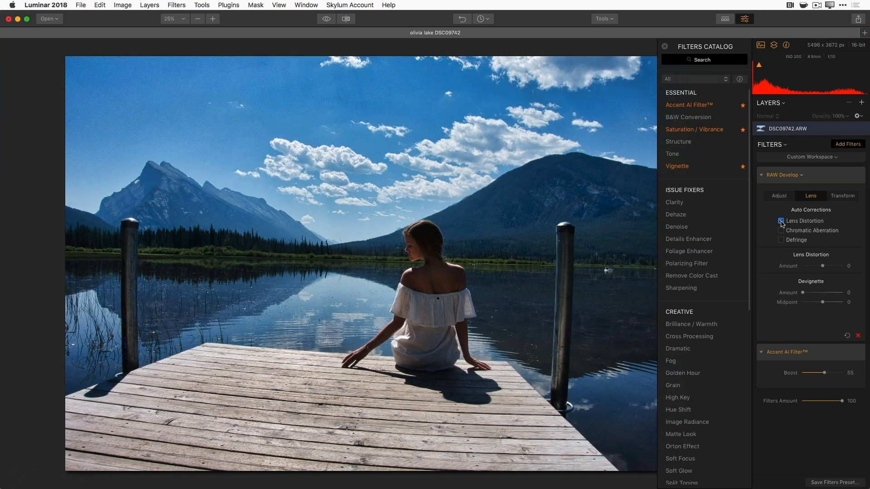
- Inspect the mountain detail at 100% zoom, then fit the whole photo back in view
mouse_move(793, 267)
key(super+1)
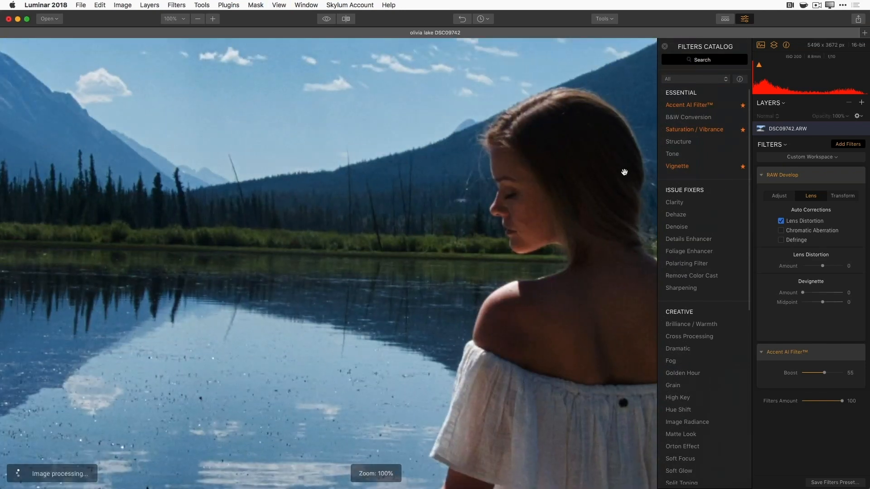
drag(625, 173, 6, 480)
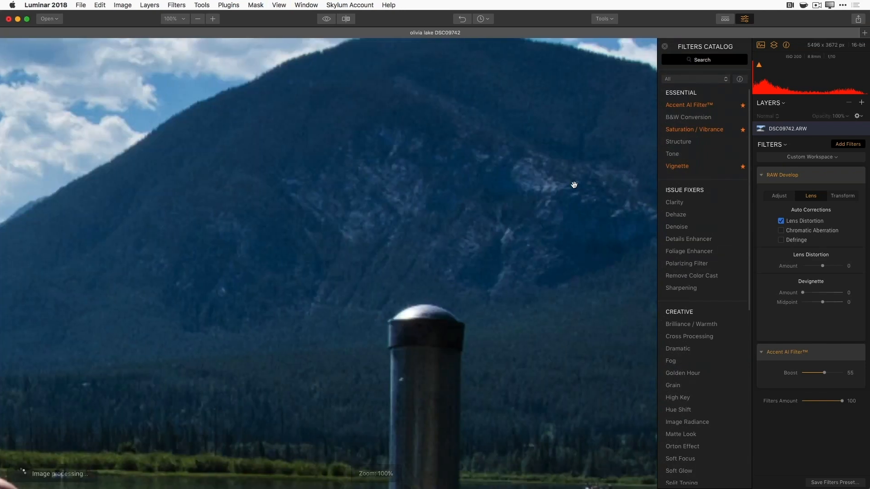
drag(573, 185, 286, 325)
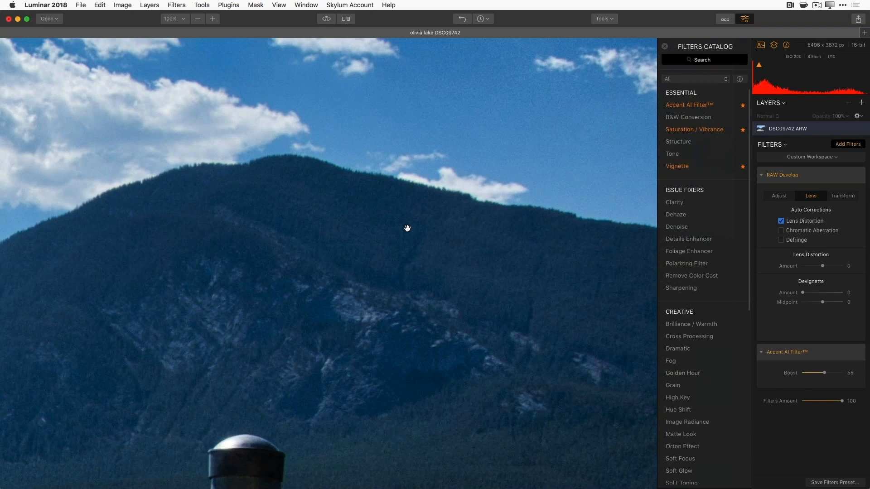
key(super+0)
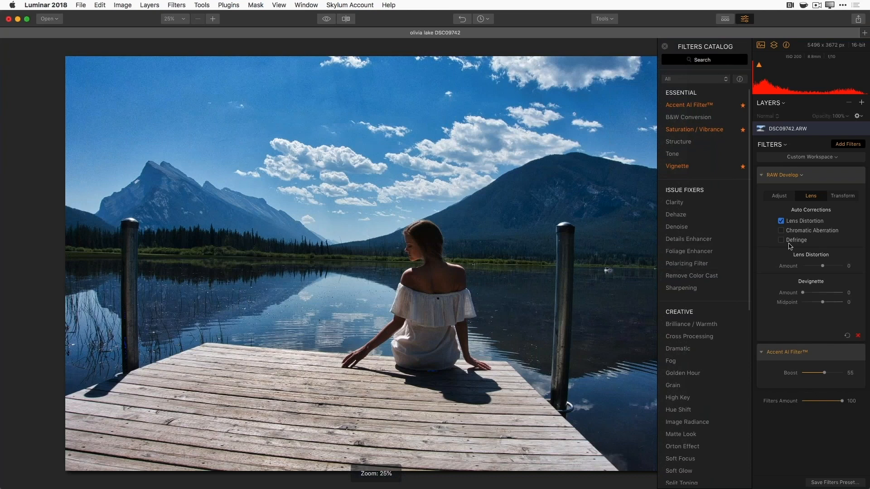
- Enable Chromatic Aberration and Defringe, set Lens Distortion Amount to 45, and compare with the original
click(780, 231)
click(781, 240)
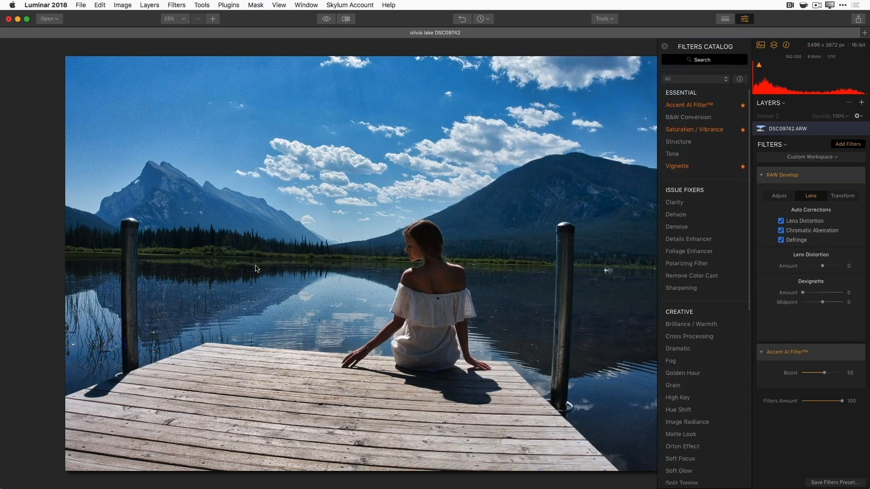
mouse_move(831, 263)
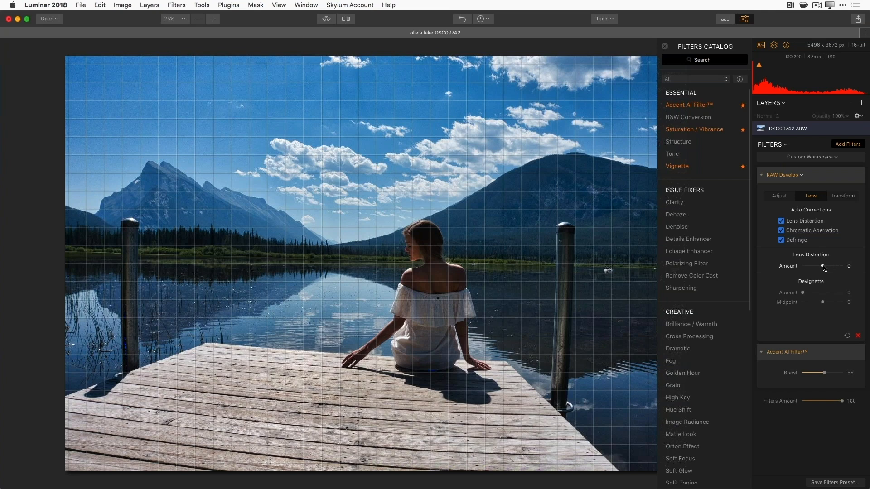
drag(822, 268, 836, 265)
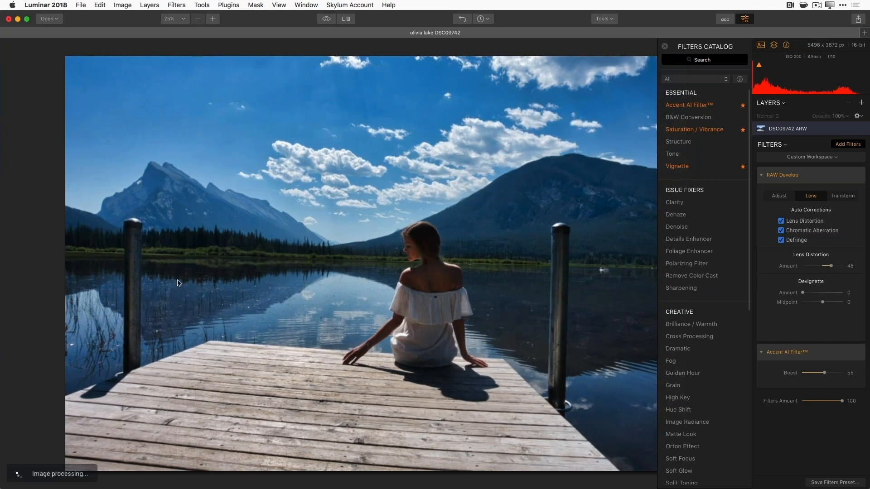
click(326, 19)
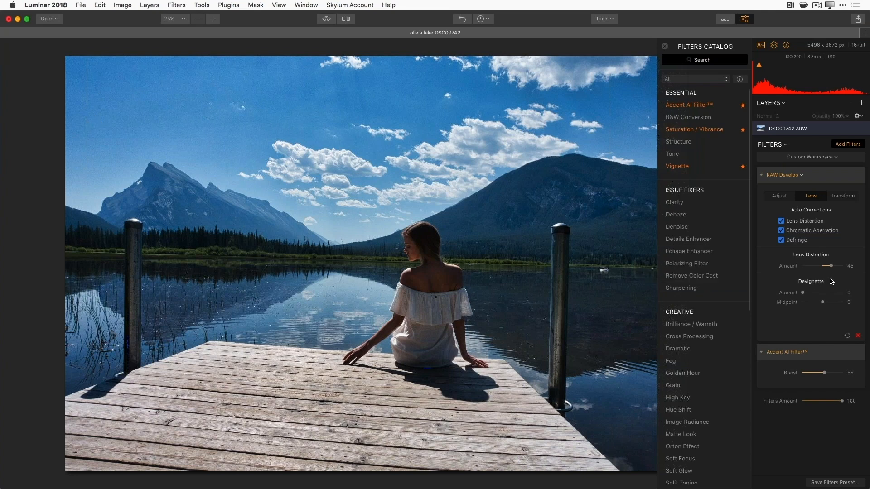
- In the Transform settings, set Horizontal perspective to 5 and Rotate to -25
click(843, 196)
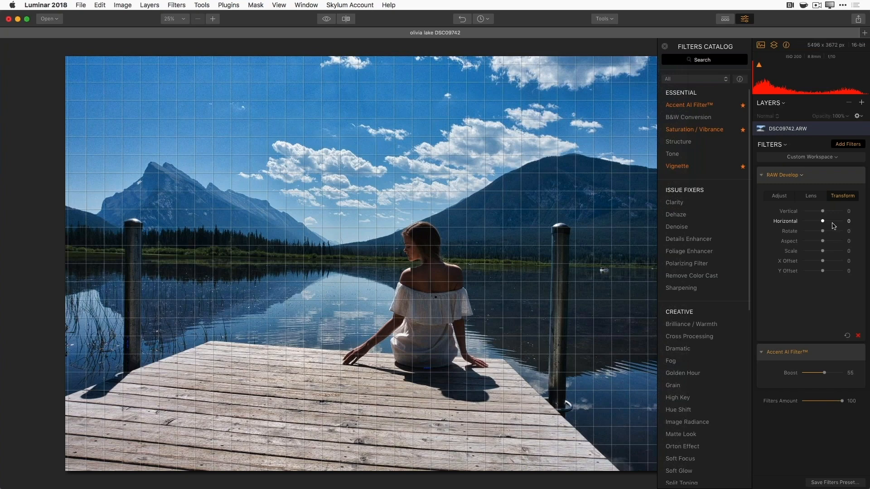
drag(826, 223, 826, 223)
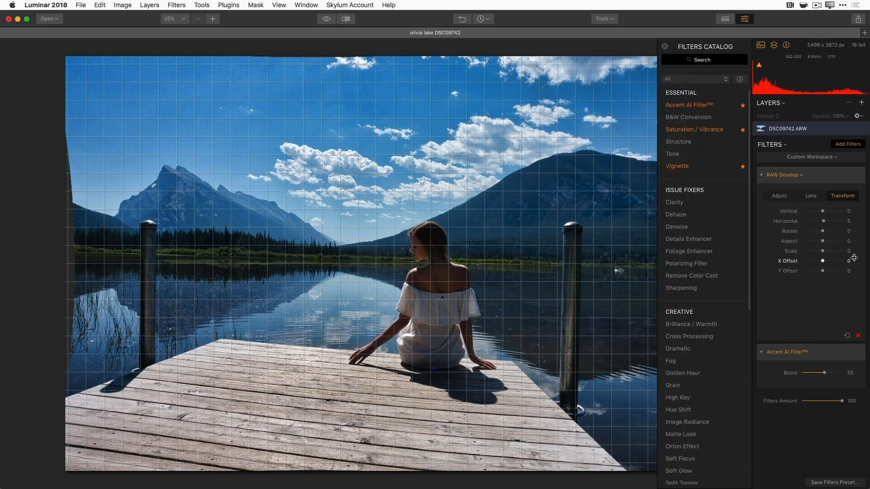
drag(825, 233, 818, 232)
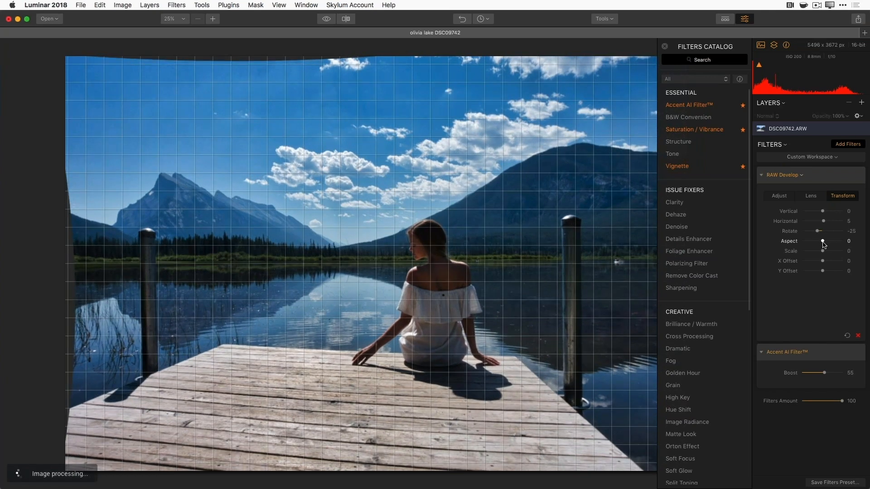
click(824, 231)
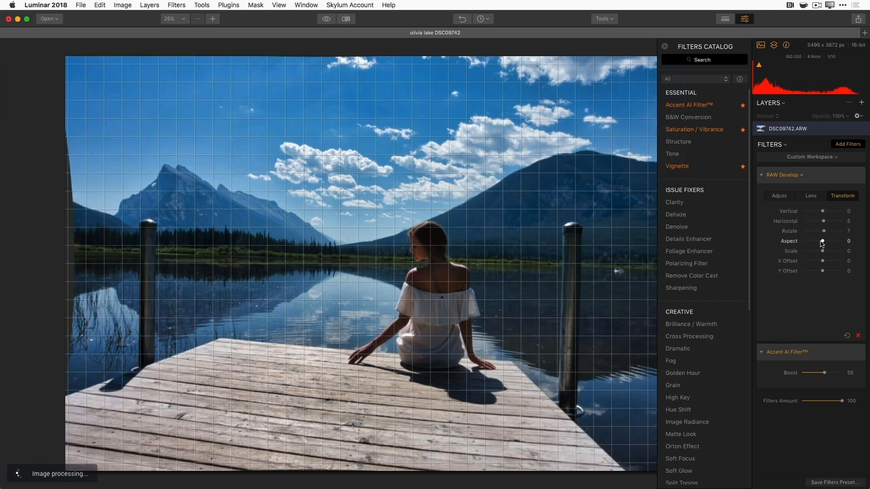
key(super+z)
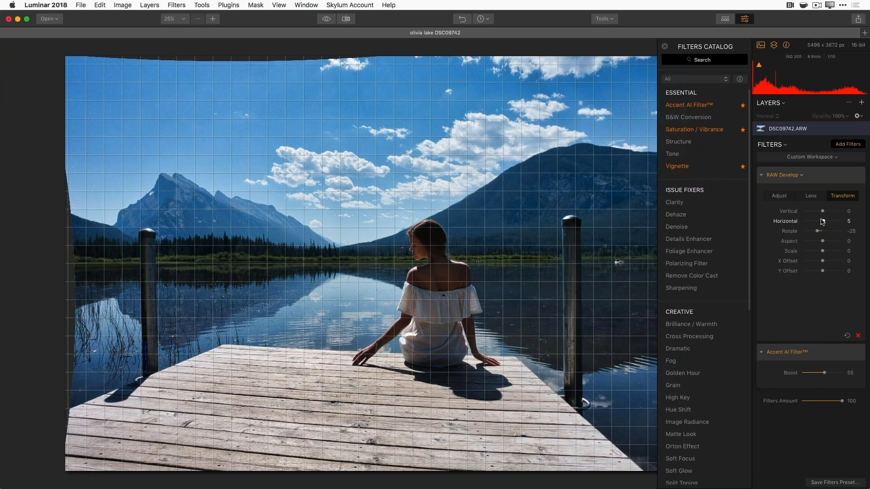
- Change Transform Horizontal perspective to -11 and X Offset to -25, then compare with the original
drag(820, 222, 819, 222)
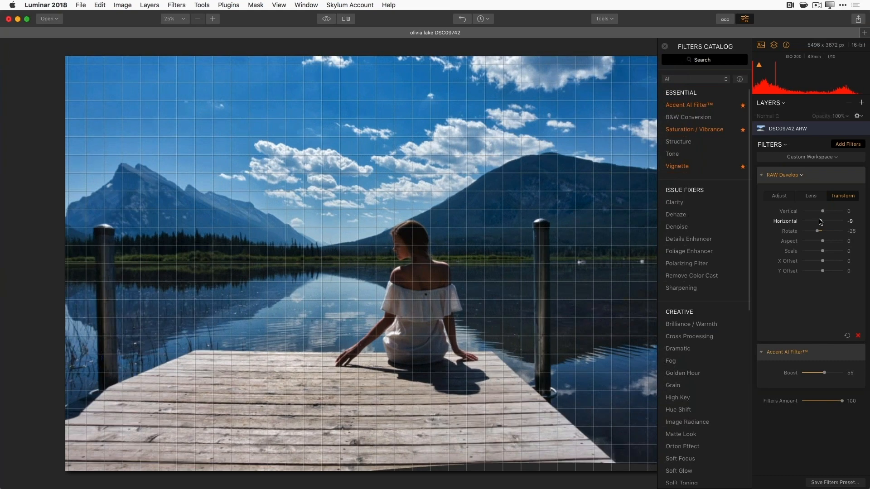
drag(821, 222, 820, 223)
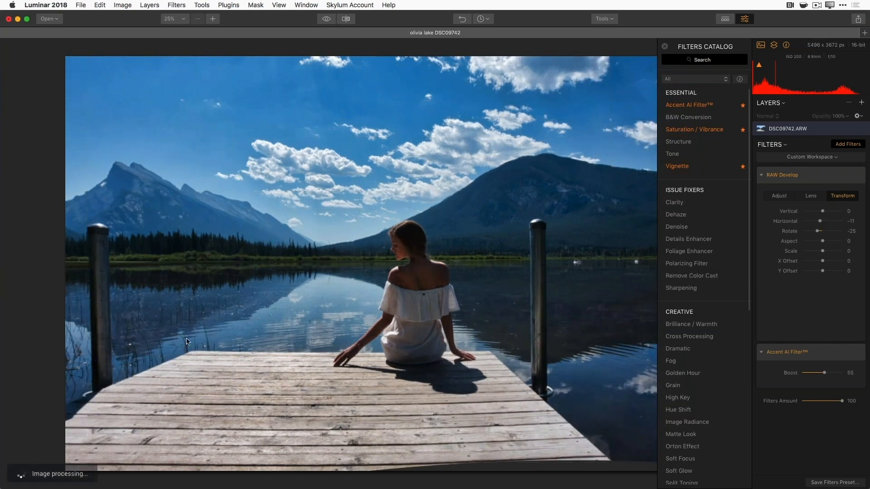
mouse_move(822, 211)
mouse_down()
mouse_move(833, 215)
mouse_move(816, 209)
mouse_move(823, 214)
mouse_up()
drag(823, 262, 818, 264)
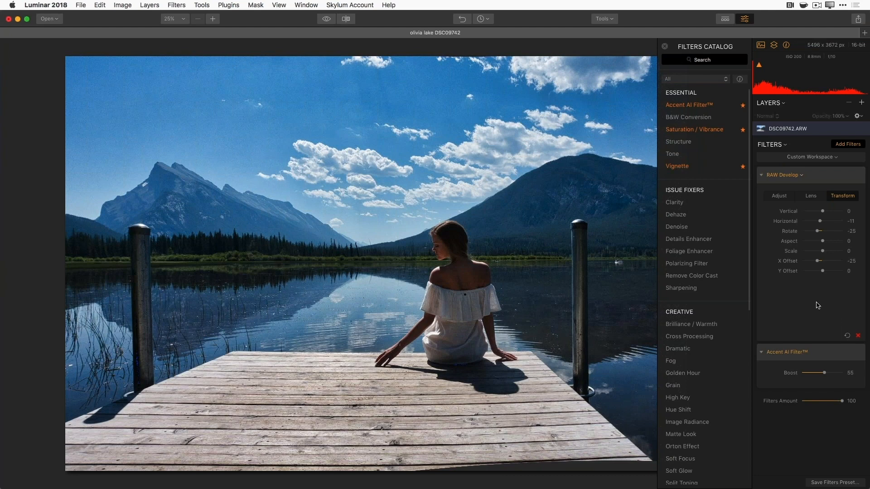
click(328, 19)
click(784, 197)
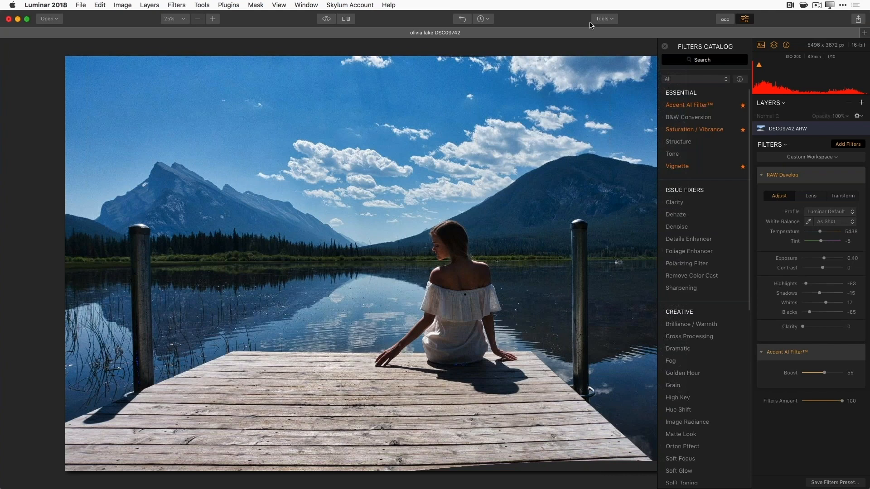
- Crop the photo, keeping the full bottom edge of the dock, and apply the crop
click(613, 20)
click(614, 31)
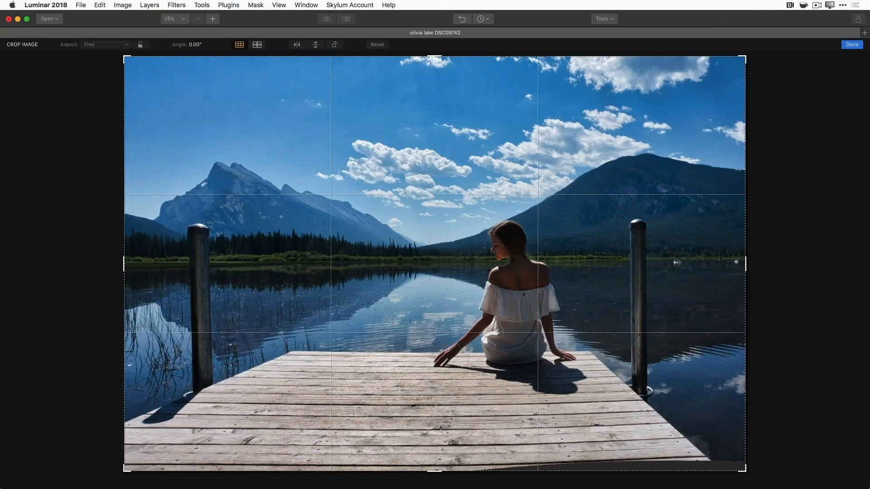
drag(435, 471, 435, 460)
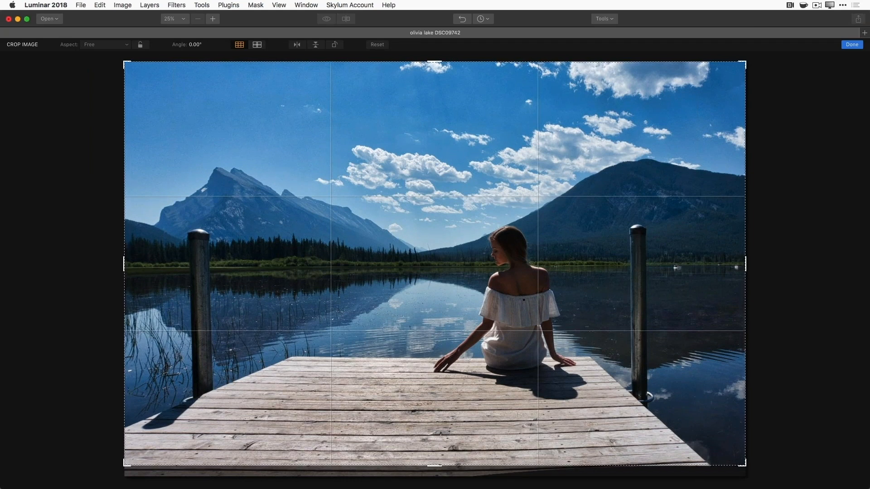
drag(437, 467, 437, 477)
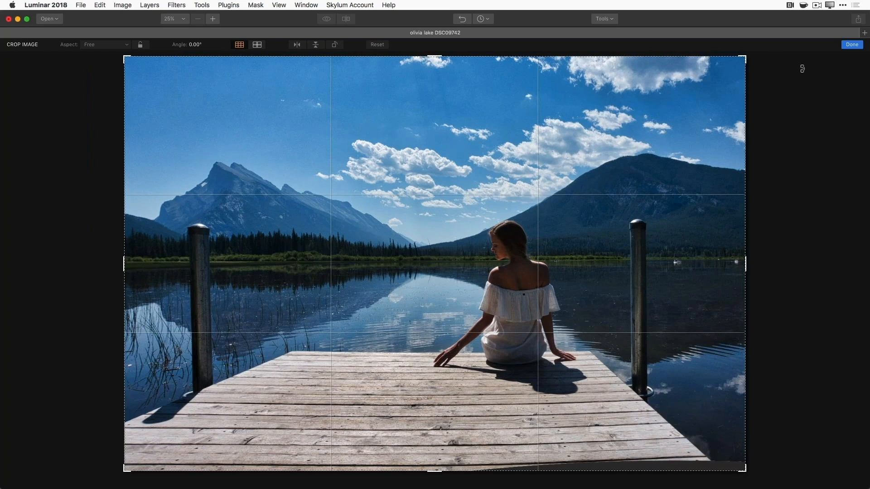
click(851, 44)
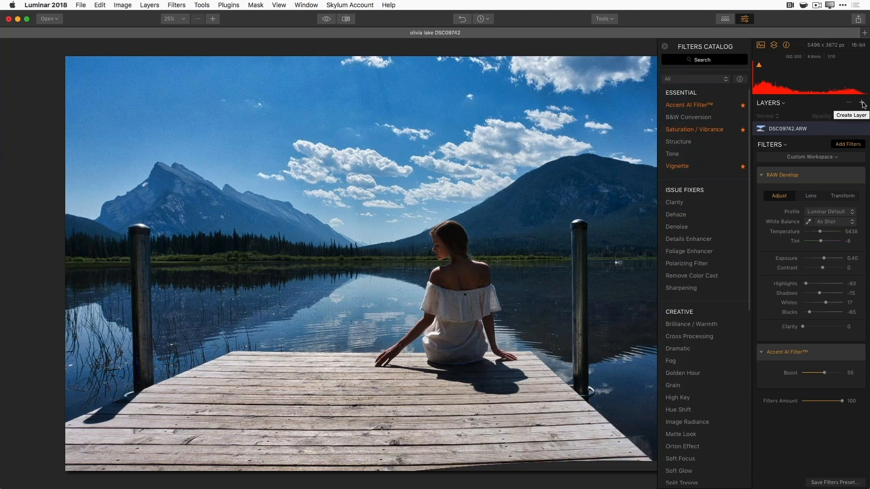
- Add a new Adjustment Layer 1 above the DSC09742.ARW layer from the Layers panel's + menu
click(862, 103)
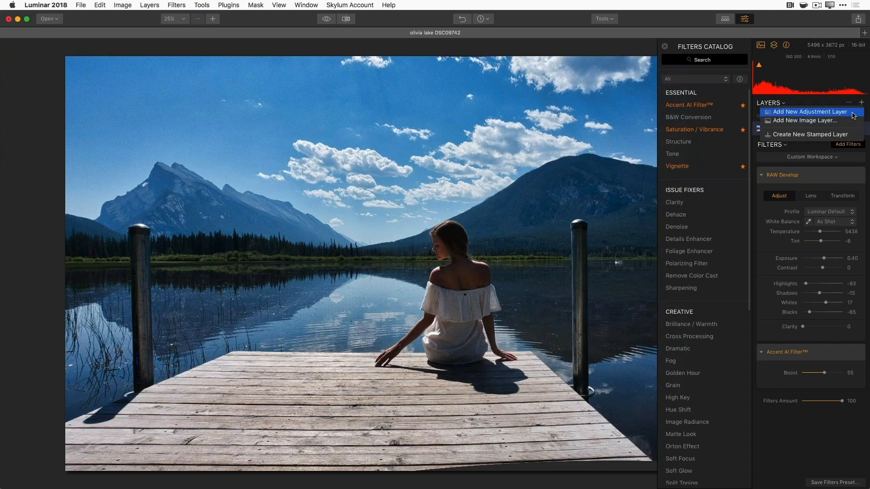
click(851, 116)
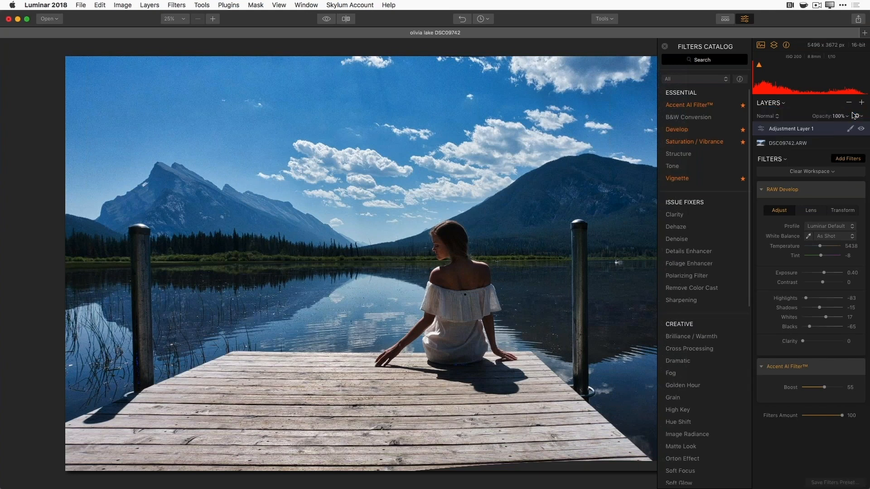
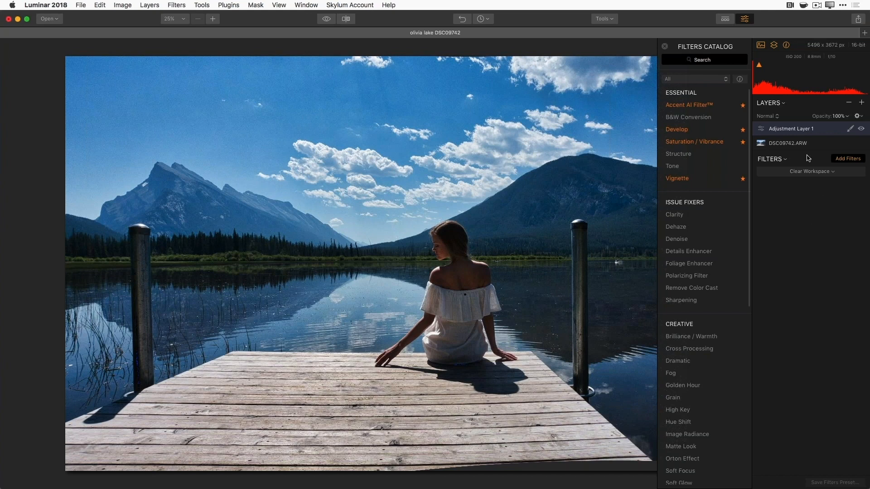
- Check the raw layer's filters, then add a Tone filter to Adjustment Layer 1
click(804, 145)
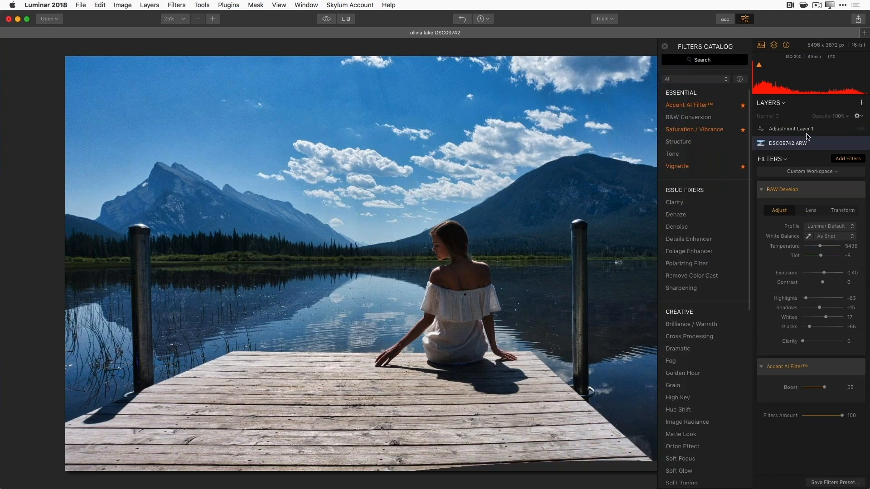
click(807, 132)
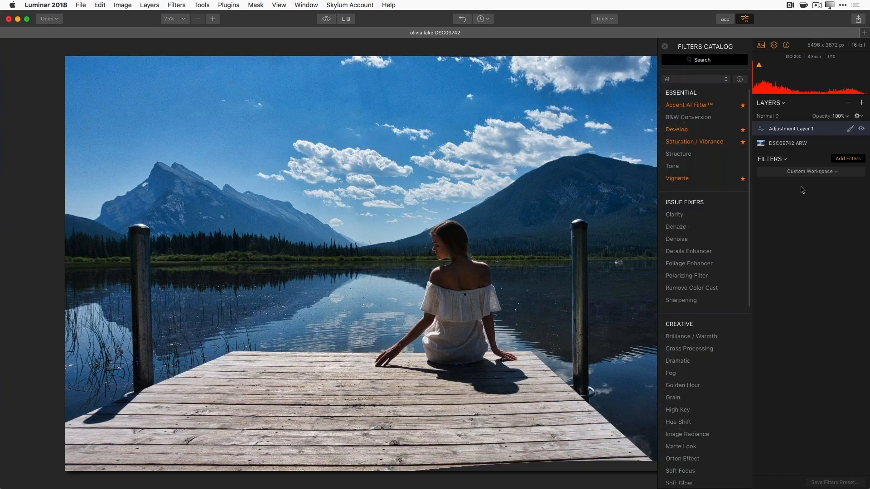
click(694, 167)
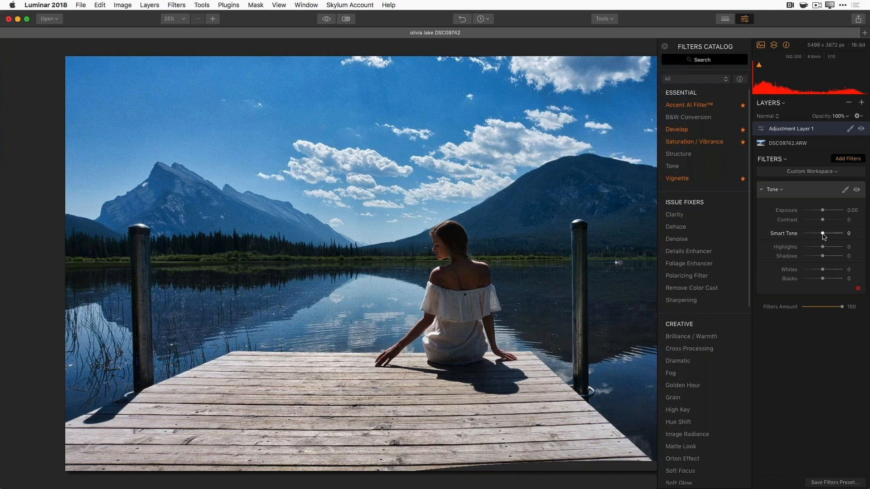
- Set Smart Tone to 79 and toggle the Tone filter off and on to compare
drag(823, 235, 815, 235)
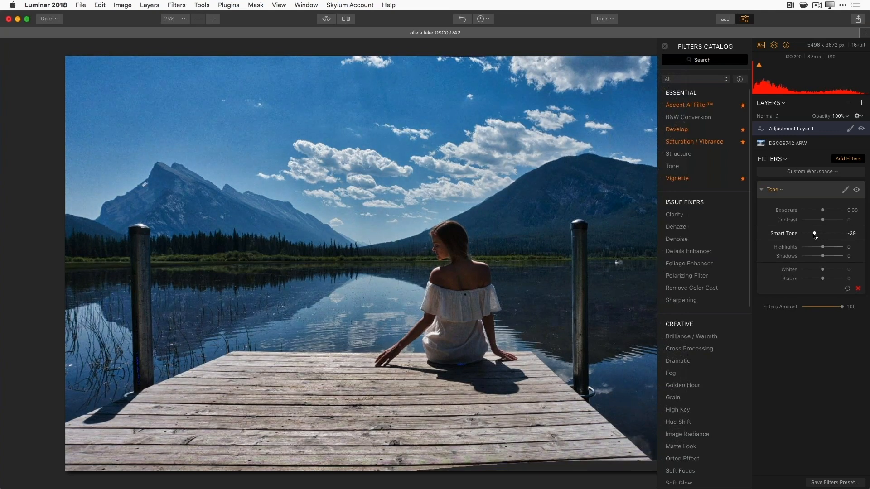
drag(815, 236, 797, 235)
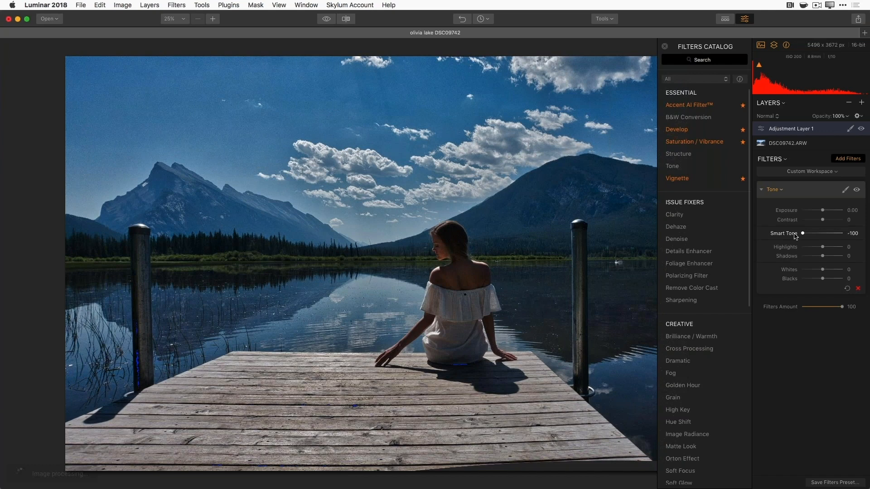
drag(796, 235, 823, 235)
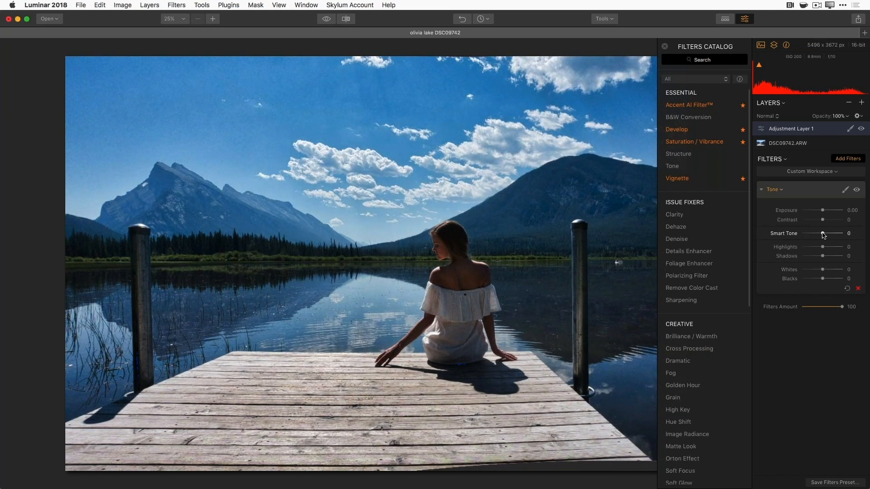
drag(824, 236, 840, 235)
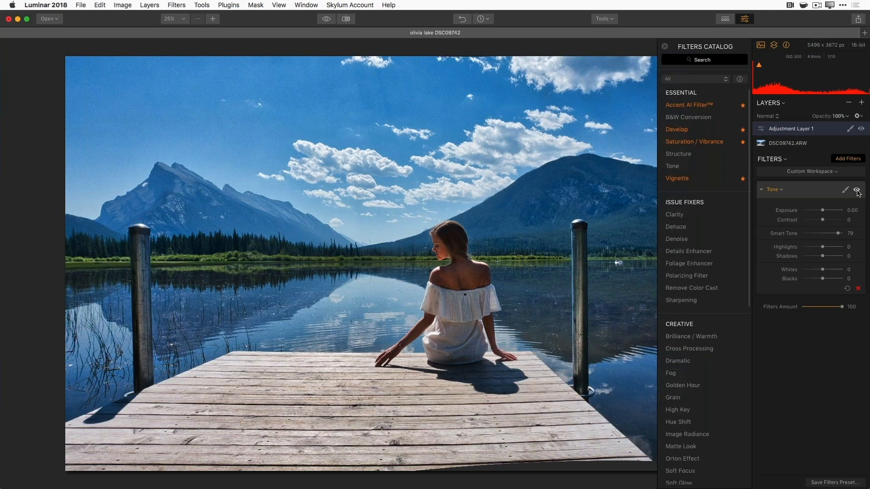
click(856, 191)
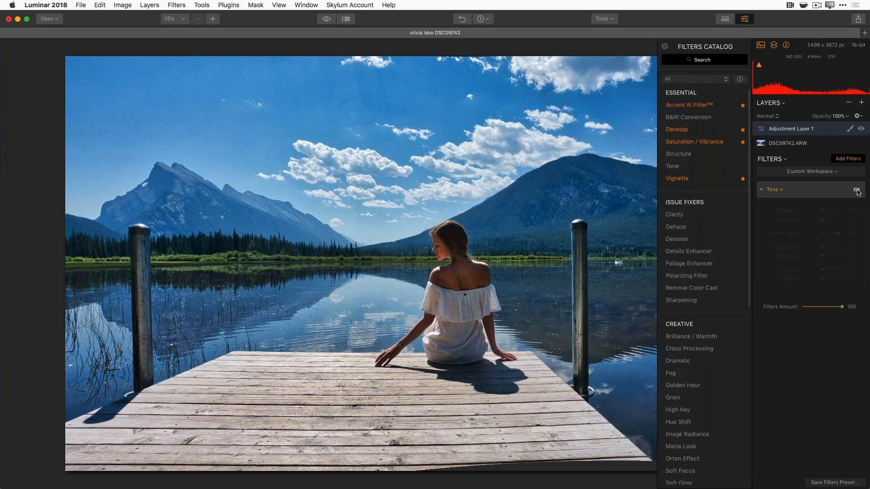
click(857, 191)
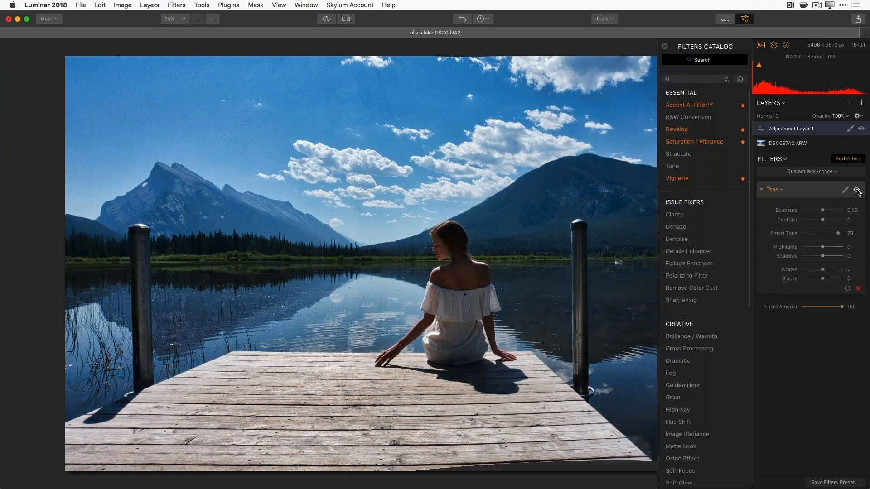
click(857, 191)
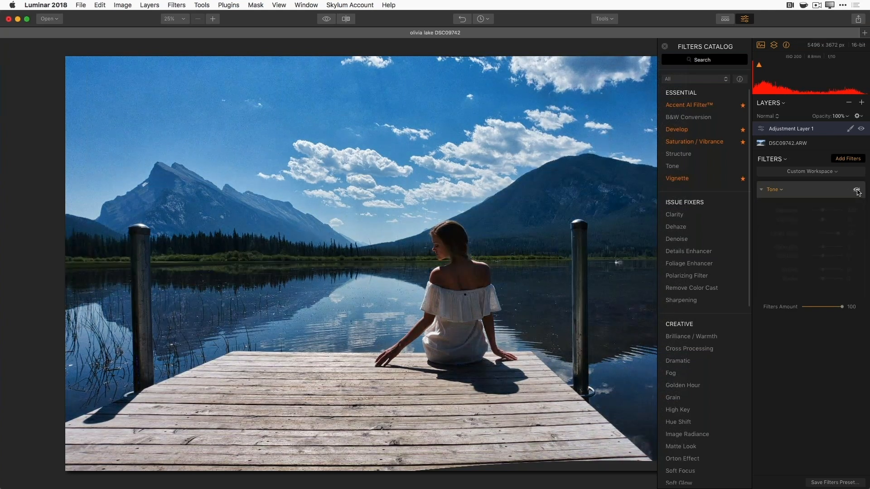
click(857, 190)
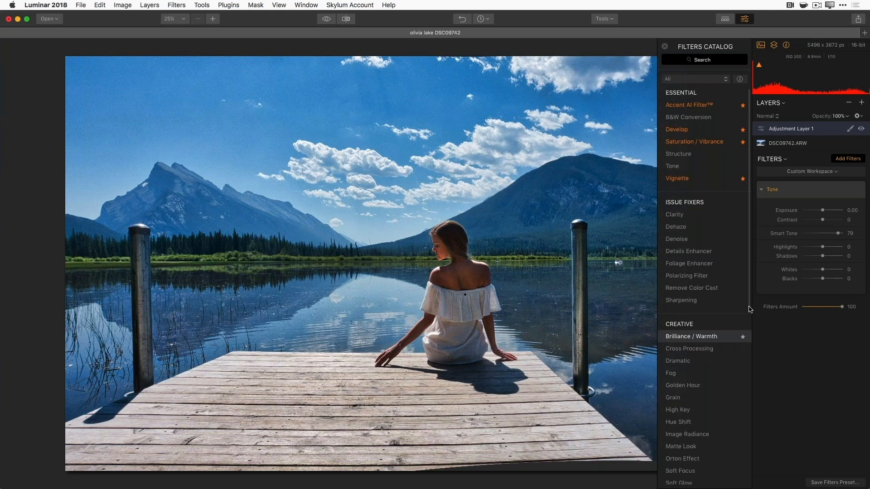
- Add a Split Color Warmth filter from the Professional section, with Warm and Cool at 0
scroll(750, 307, down, 1)
scroll(750, 308, down, 10)
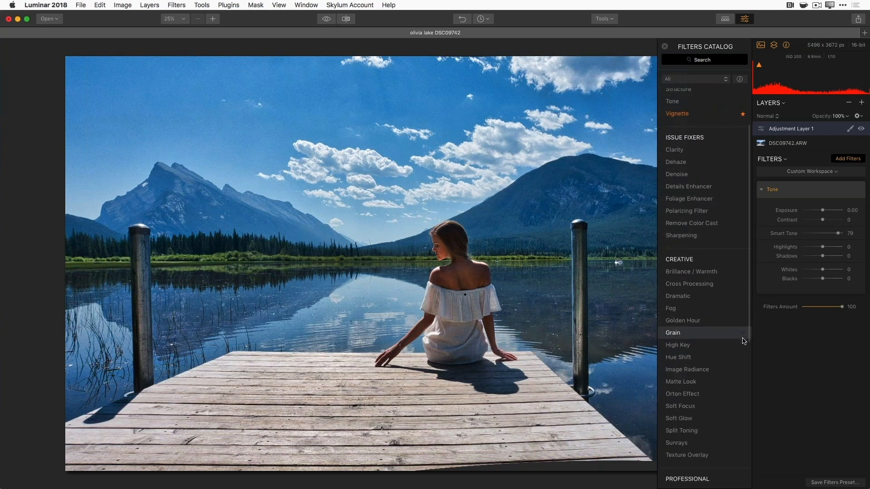
scroll(736, 393, down, 7)
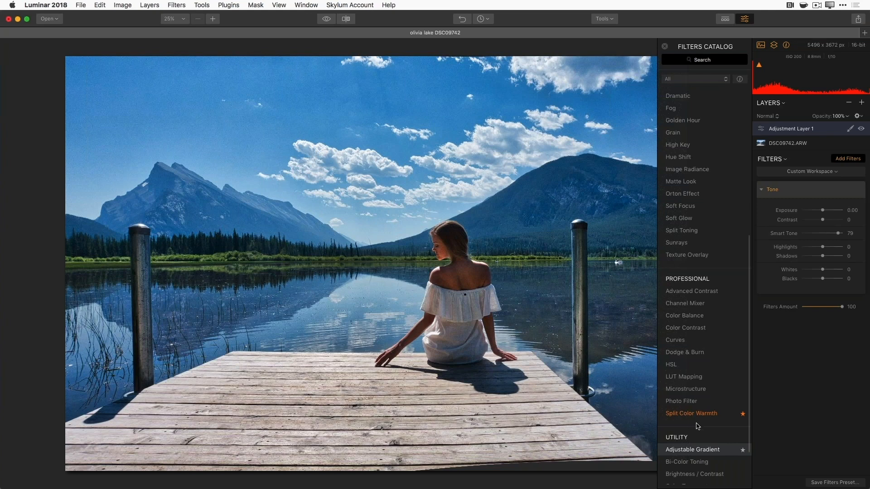
click(698, 417)
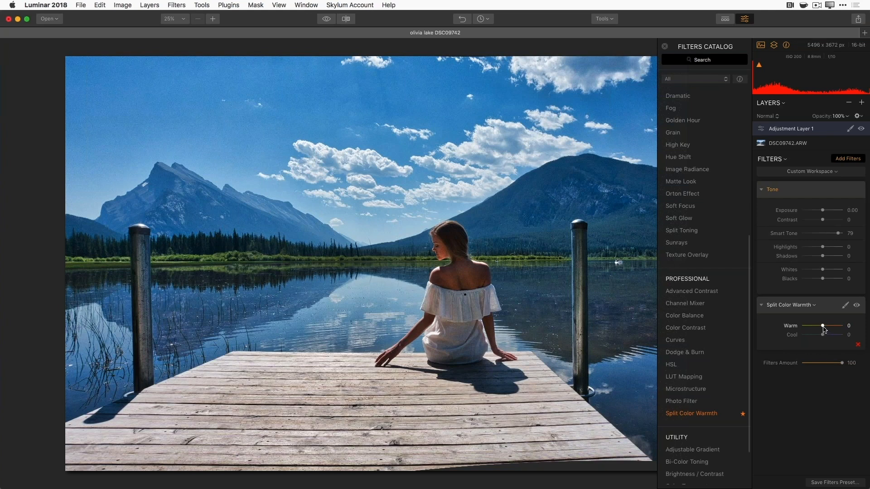
- Set Split Color Warmth to Warm 45 and Cool -11 to warm the dock
click(823, 325)
drag(823, 327, 809, 332)
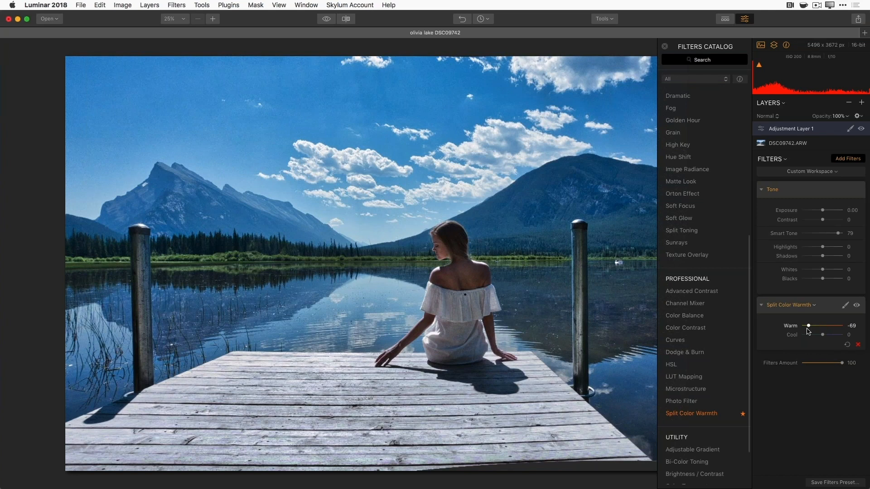
drag(808, 332, 836, 327)
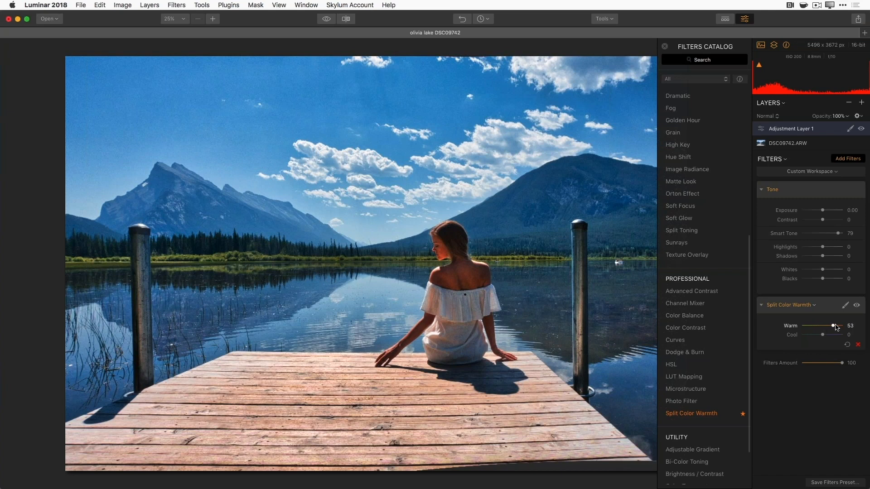
drag(835, 325, 834, 326)
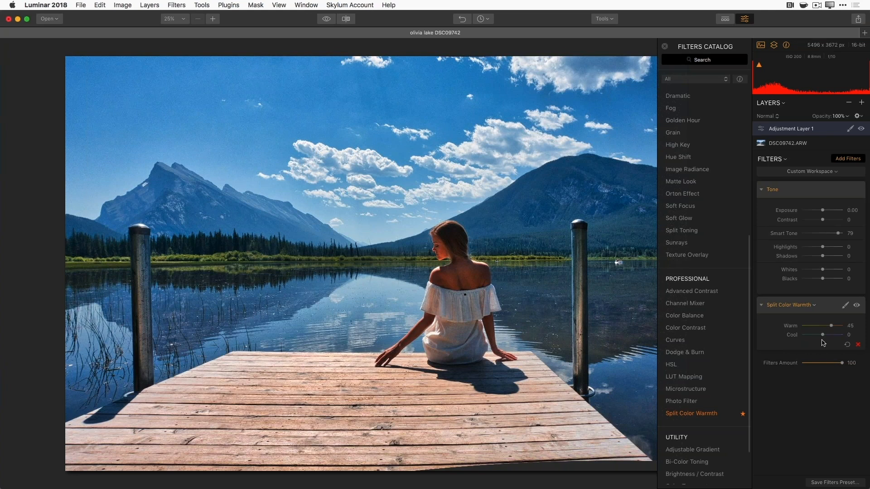
mouse_move(823, 335)
mouse_down()
mouse_move(838, 336)
mouse_move(820, 337)
mouse_up()
scroll(693, 334, up, 1)
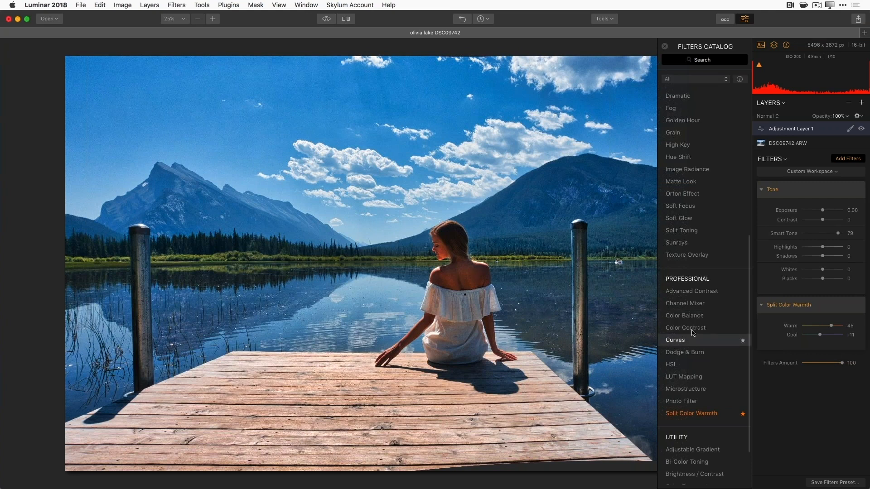
- Add Develop and Golden Hour filters to Adjustment Layer 1
scroll(703, 167, up, 10)
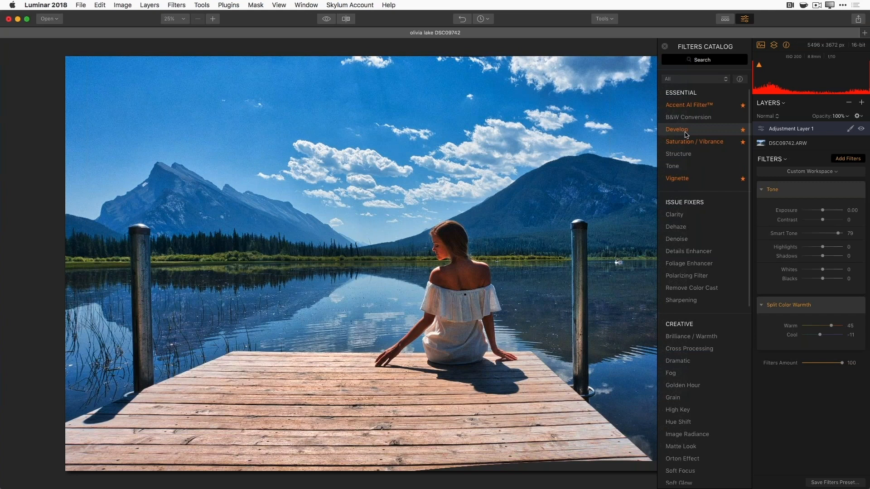
click(686, 131)
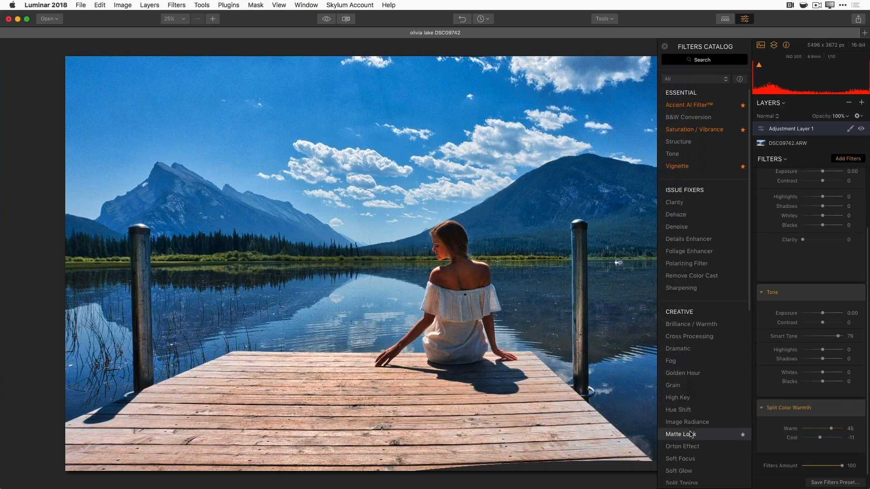
click(694, 377)
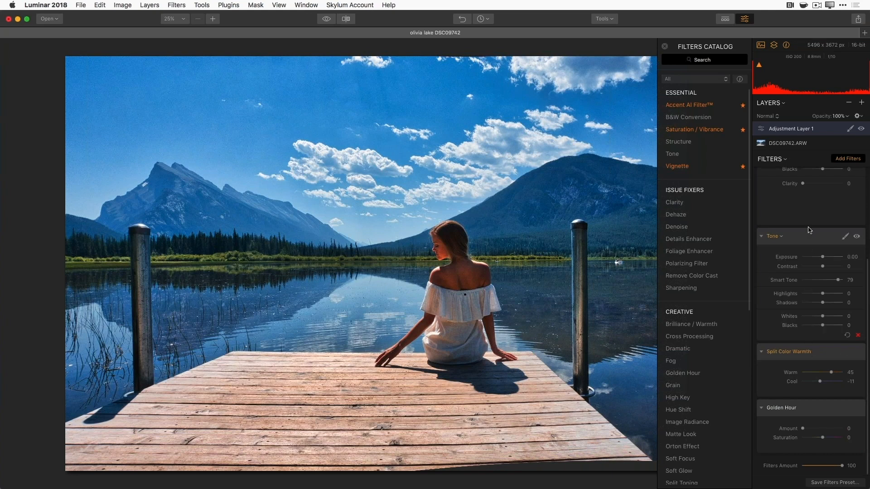
- Move the Golden Hour filter above Split Color Warmth
scroll(837, 224, up, 3)
scroll(837, 225, up, 2)
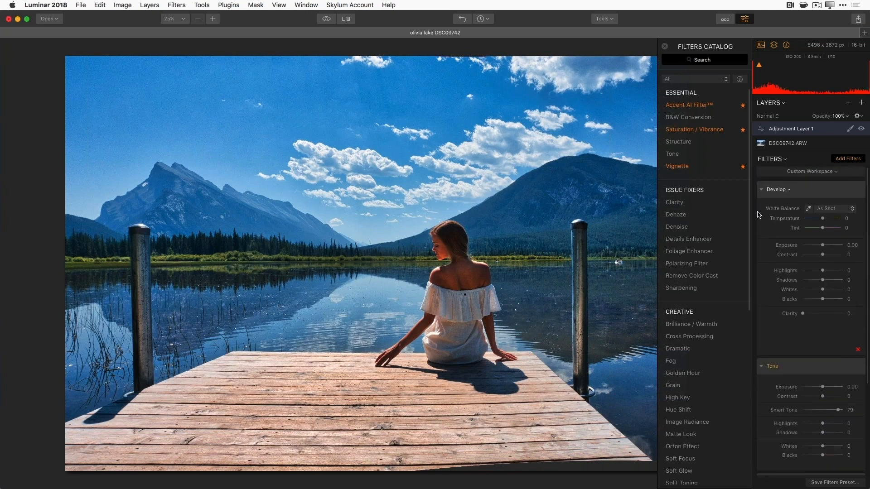
scroll(809, 361, down, 5)
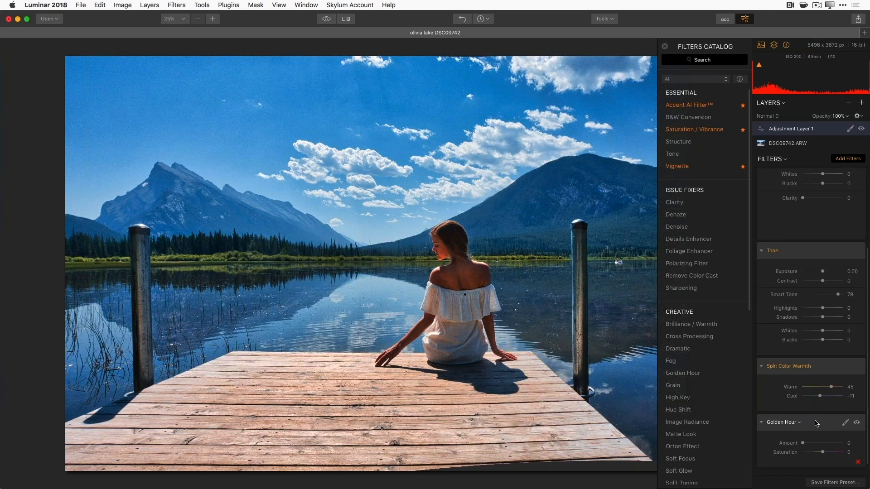
drag(816, 424, 815, 376)
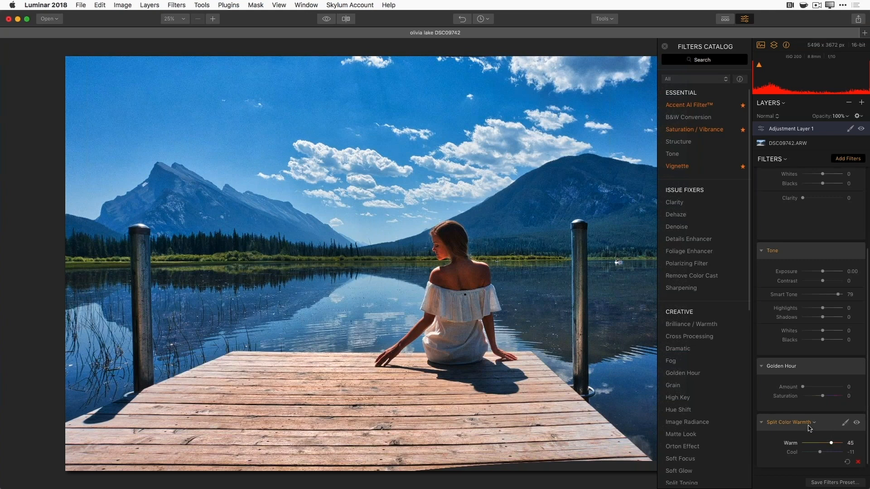
scroll(809, 310, up, 5)
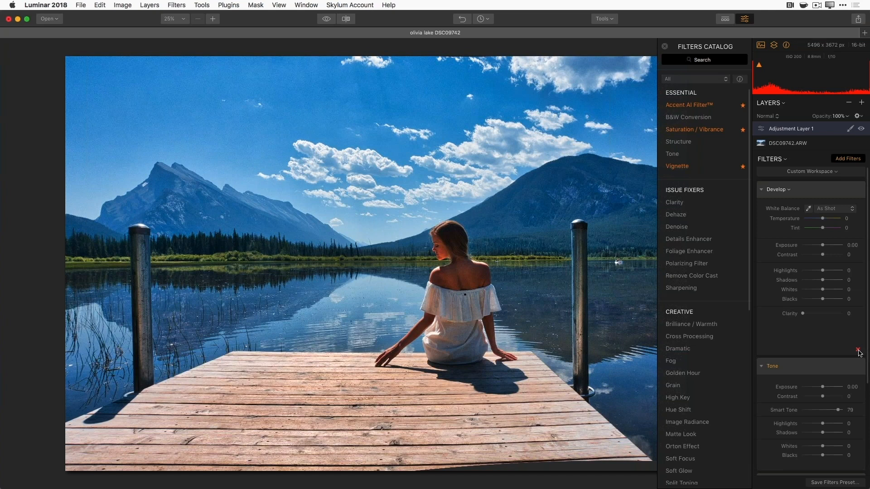
- Delete the Develop filter, then move Golden Hour below Split Color Warmth and delete it
click(857, 351)
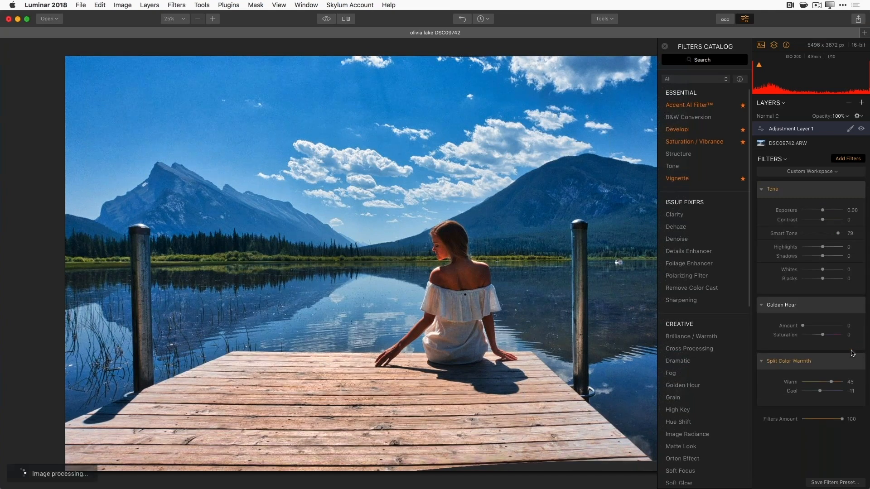
drag(800, 325, 805, 400)
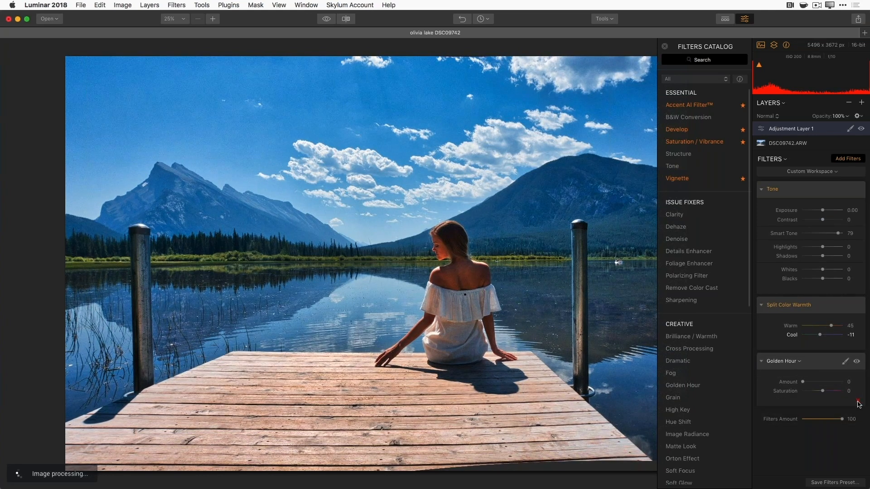
click(859, 403)
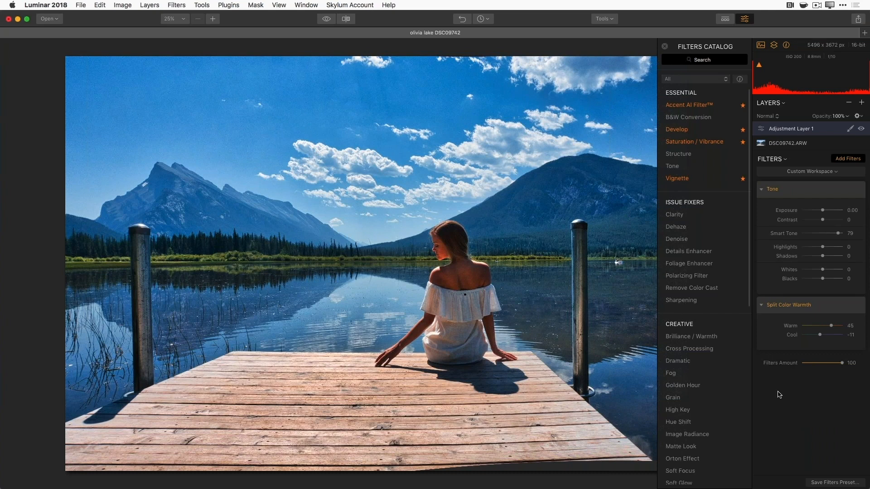
scroll(702, 424, down, 10)
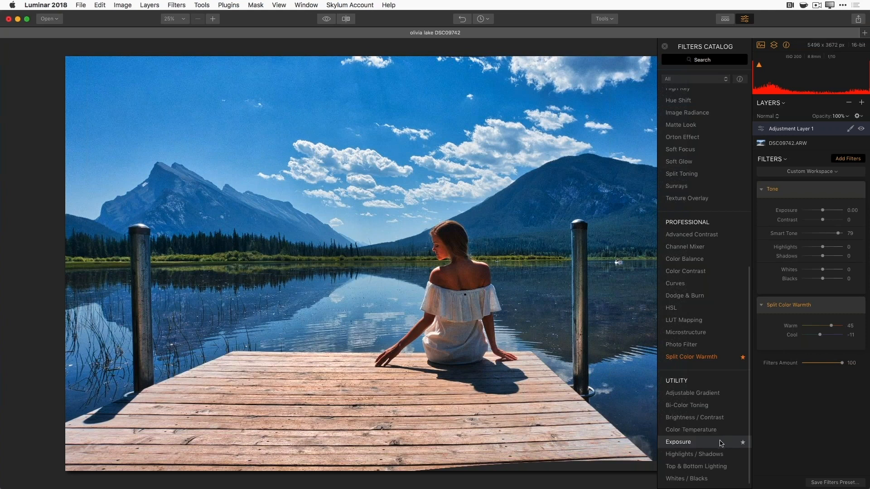
- Add an Exposure filter below Split Color Warmth and raise Exposure to 0.69
click(722, 443)
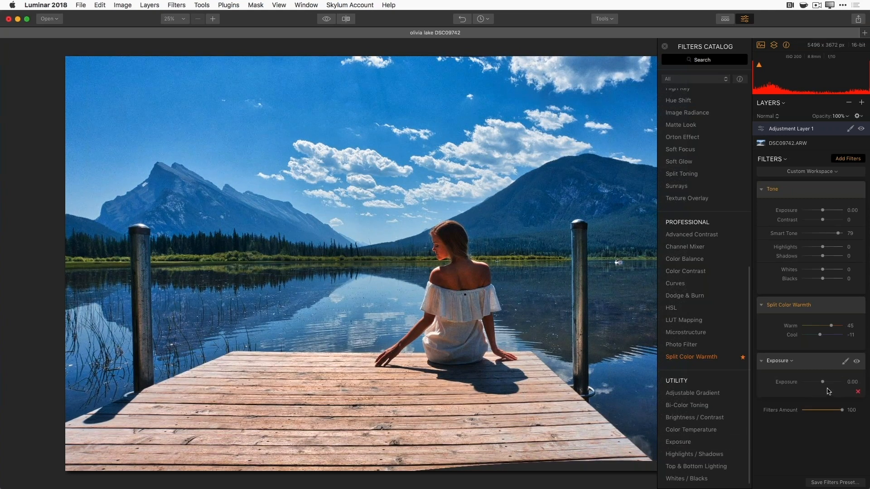
drag(823, 382, 827, 385)
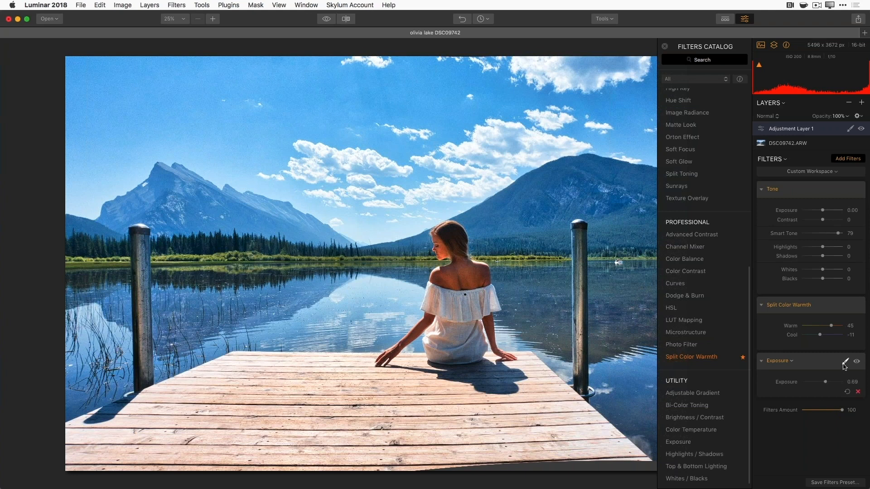
- Choose Brush from the Exposure filter's mask menu to paint it in selectively
click(845, 362)
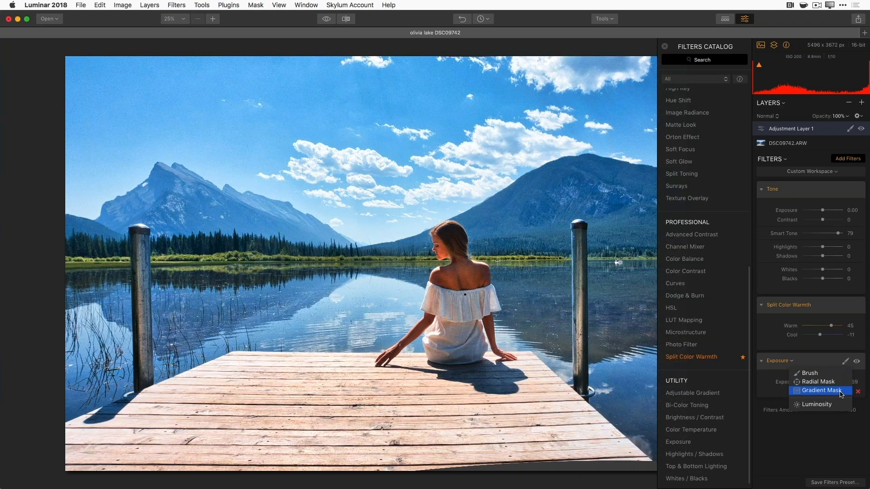
click(828, 375)
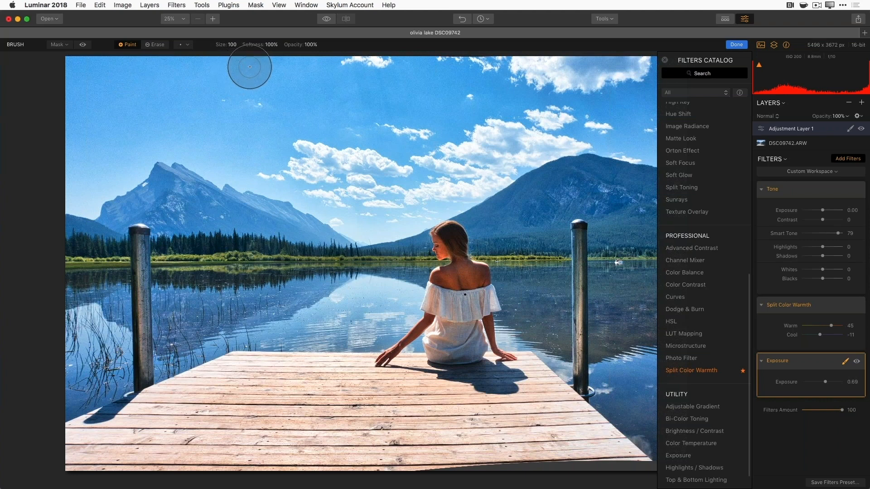
- Set the Exposure mask brush to size 88 with 70% softness
click(268, 45)
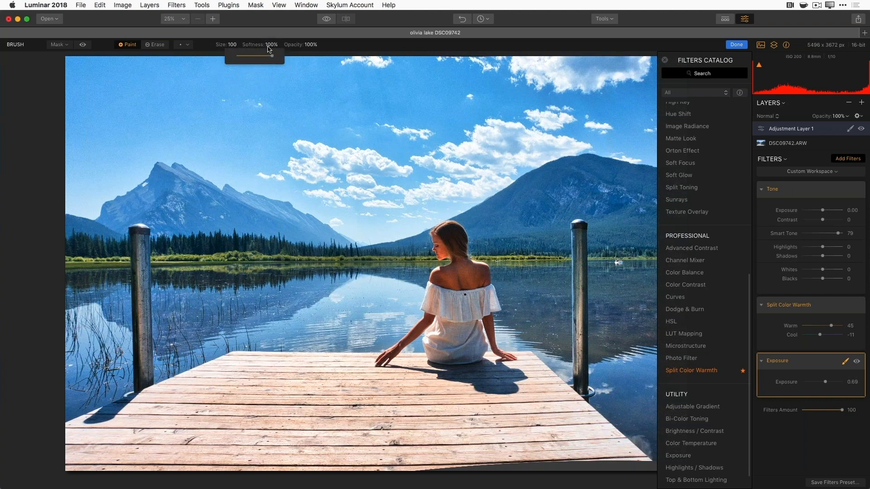
mouse_move(272, 56)
mouse_down()
mouse_move(253, 56)
mouse_move(307, 49)
mouse_up()
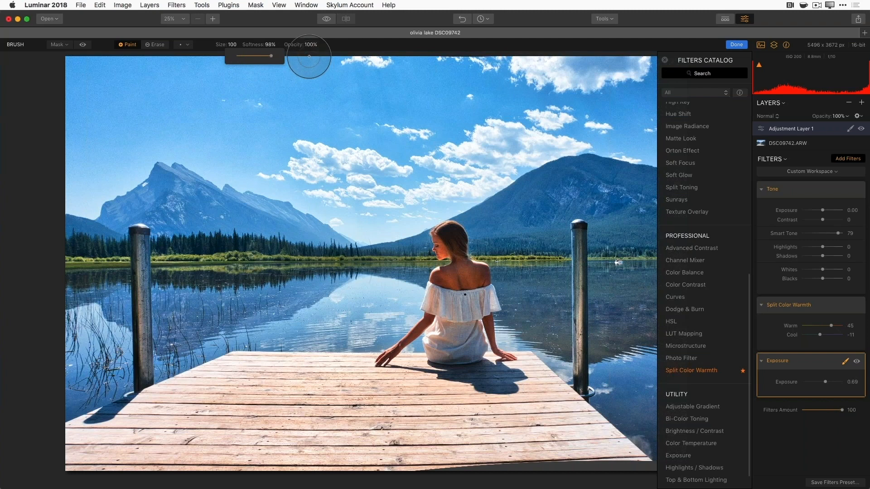
click(360, 260)
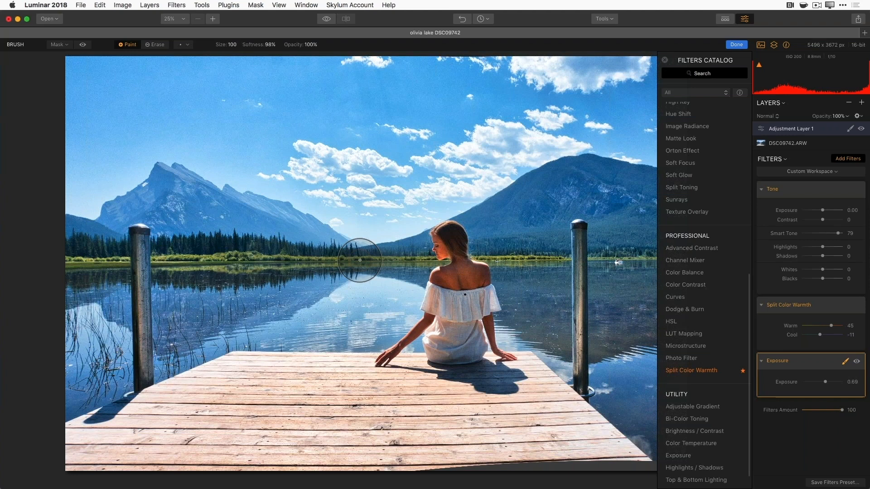
key(bracketright)
key(bracketleft)
key(bracketleft)
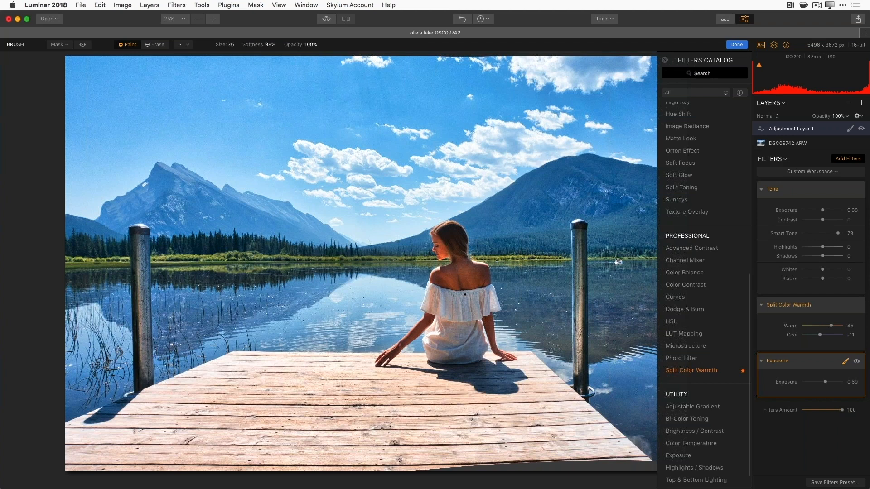
key(bracketright)
key(shift+bracketright)
key(shift+bracketleft)
key(shift+bracketleft)
key(shift+bracketleft)
key(shift+bracketleft)
key(shift+bracketright)
- Zoom to 100% on the woman's face and shoulder, ready to pan with Space
scroll(448, 277, up, 5)
scroll(448, 277, down, 5)
scroll(452, 278, up, 4)
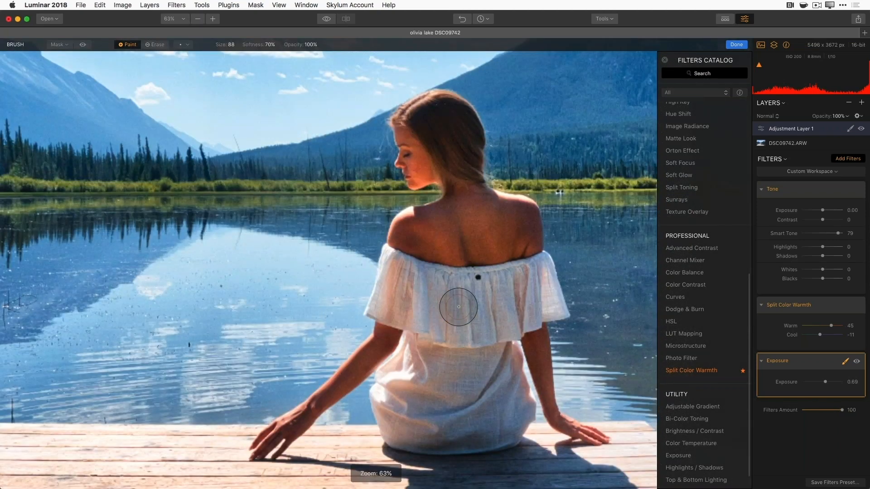
scroll(458, 307, down, 4)
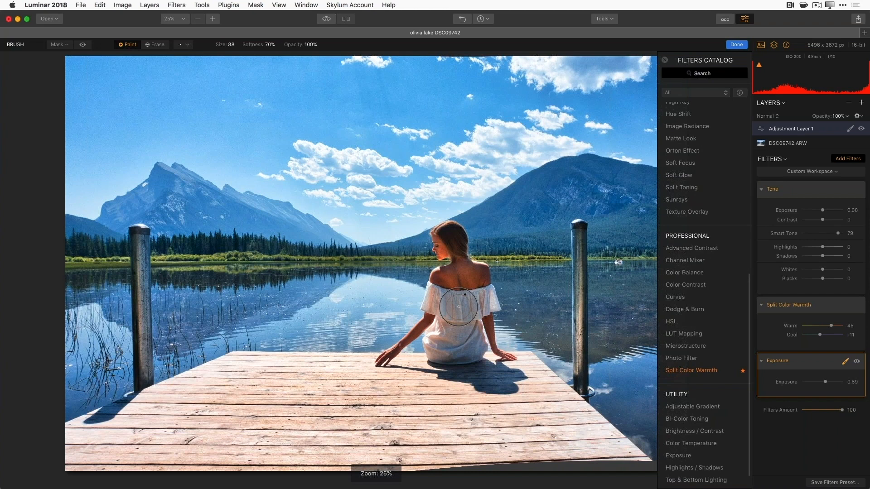
scroll(458, 307, up, 3)
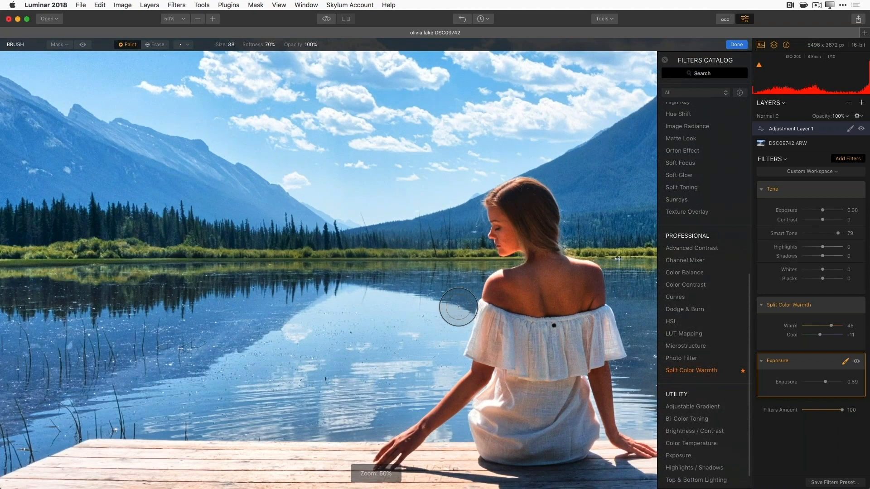
key(super+minus)
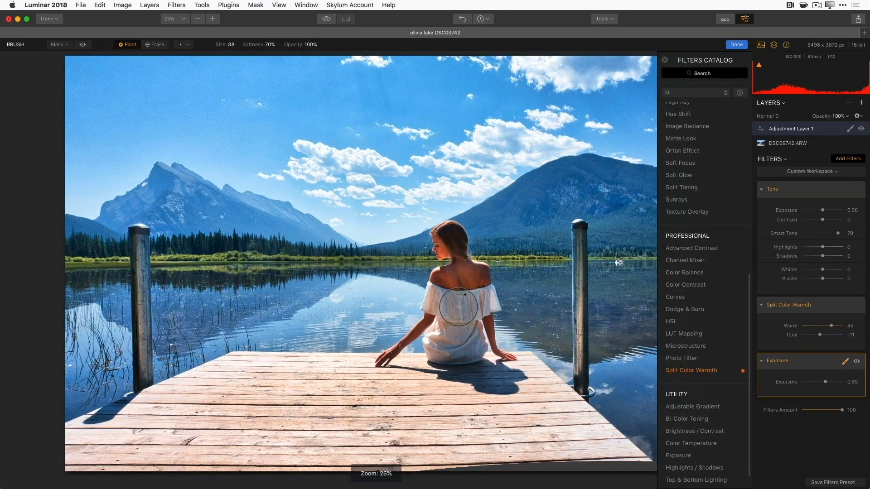
key(super+equal)
key(super+equal)
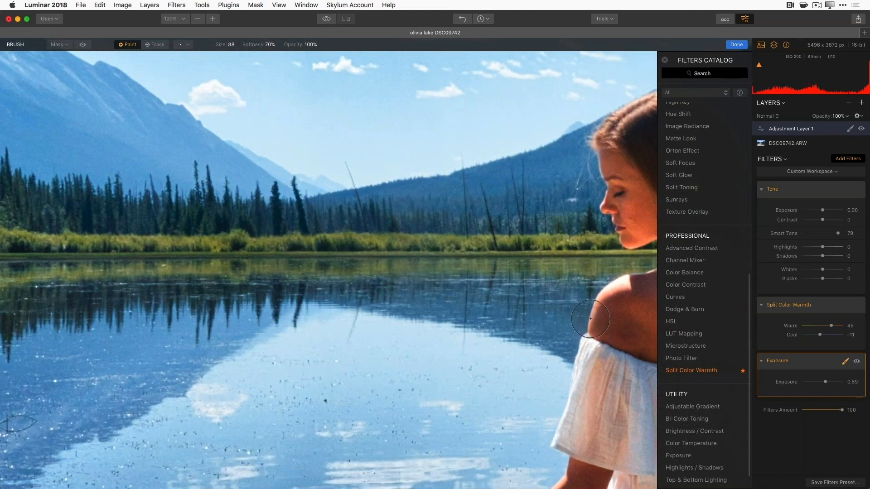
key(space)
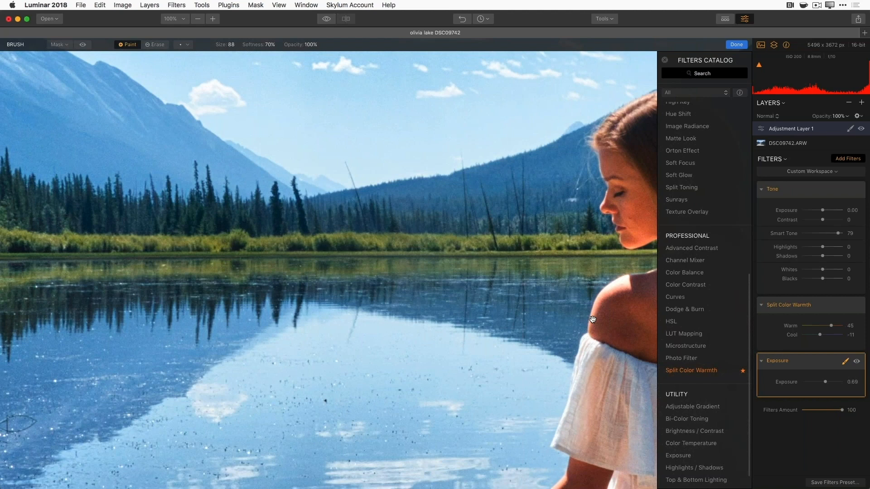
- Set the brush to size 100 and paint Exposure onto the woman's left shoulder
mouse_move(595, 319)
mouse_down()
mouse_move(544, 336)
mouse_move(155, 313)
mouse_move(183, 317)
mouse_up()
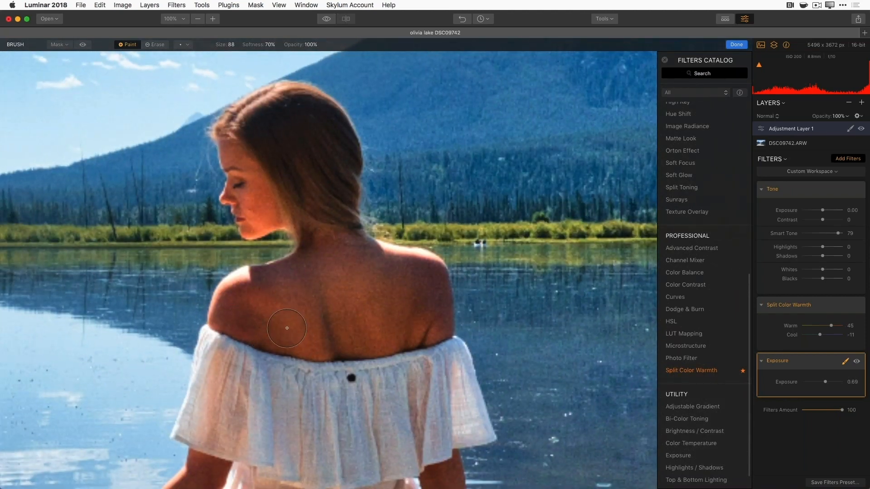
key(bracketright)
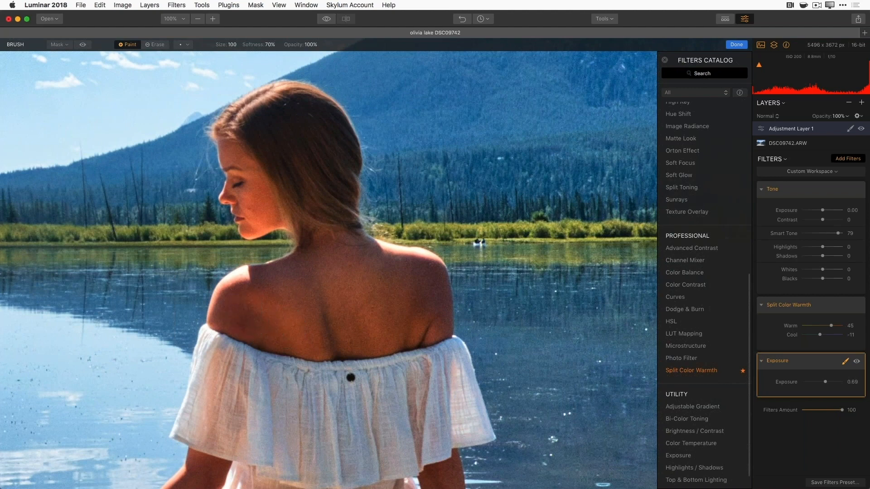
click(231, 315)
mouse_move(232, 315)
mouse_down()
mouse_move(255, 288)
mouse_move(240, 319)
mouse_move(258, 297)
mouse_move(256, 315)
mouse_move(328, 326)
mouse_move(274, 335)
mouse_move(347, 331)
mouse_move(371, 341)
mouse_move(346, 343)
mouse_move(424, 333)
mouse_move(435, 308)
mouse_move(431, 276)
mouse_move(353, 258)
mouse_move(416, 280)
mouse_move(385, 282)
mouse_move(376, 301)
mouse_move(280, 273)
mouse_move(238, 286)
mouse_move(220, 312)
mouse_move(282, 300)
mouse_move(347, 243)
mouse_move(320, 254)
mouse_move(328, 234)
mouse_move(302, 194)
mouse_move(297, 216)
mouse_move(296, 151)
mouse_move(286, 170)
mouse_move(246, 120)
mouse_move(271, 104)
mouse_move(240, 113)
mouse_move(296, 103)
mouse_move(320, 111)
mouse_move(336, 157)
mouse_move(342, 143)
mouse_move(321, 168)
mouse_move(299, 117)
mouse_move(239, 162)
mouse_move(237, 141)
mouse_move(248, 198)
mouse_move(242, 200)
mouse_move(264, 195)
mouse_move(268, 209)
mouse_move(261, 218)
mouse_move(271, 220)
mouse_move(257, 221)
mouse_move(306, 245)
mouse_move(307, 207)
mouse_move(344, 229)
mouse_move(345, 207)
mouse_up()
- At 80% zoom, paint Exposure over the dress's left side and both arms
key(super+minus)
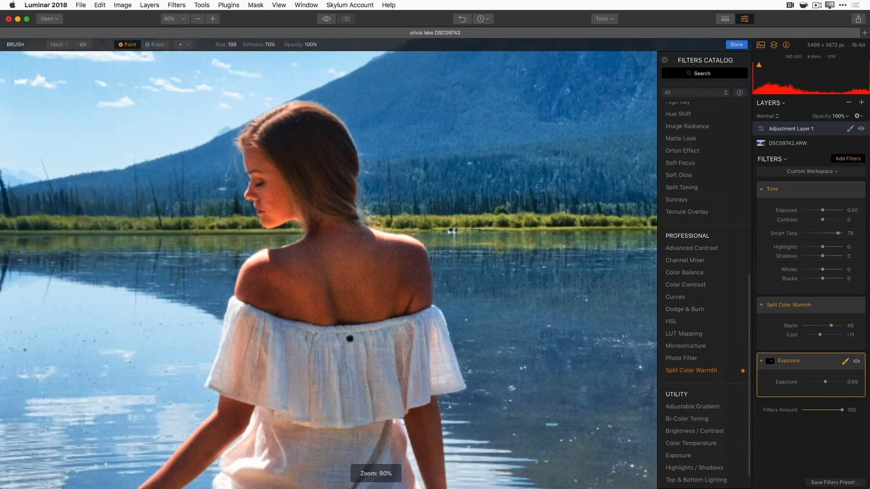
scroll(297, 396, down, 10)
mouse_move(233, 360)
mouse_down()
mouse_move(233, 288)
mouse_move(83, 411)
mouse_move(100, 407)
mouse_up()
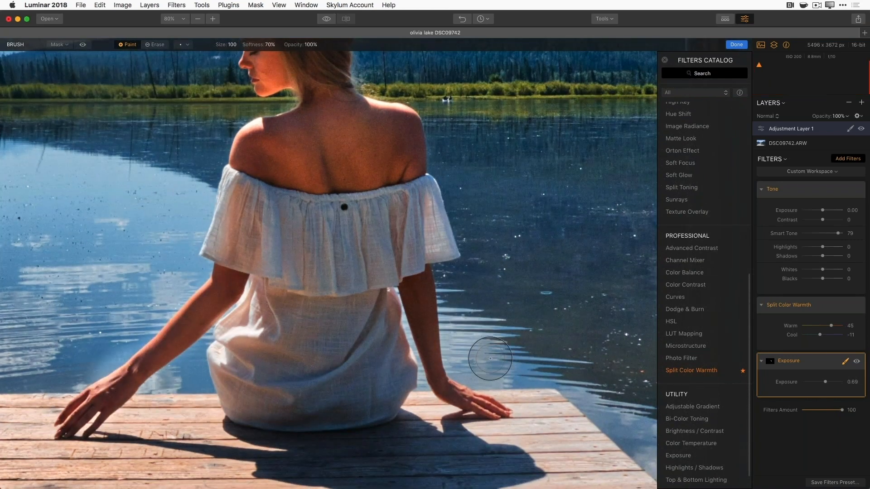
mouse_move(419, 297)
mouse_down()
mouse_move(431, 365)
mouse_move(450, 393)
mouse_move(493, 410)
mouse_move(434, 336)
mouse_move(414, 292)
mouse_up()
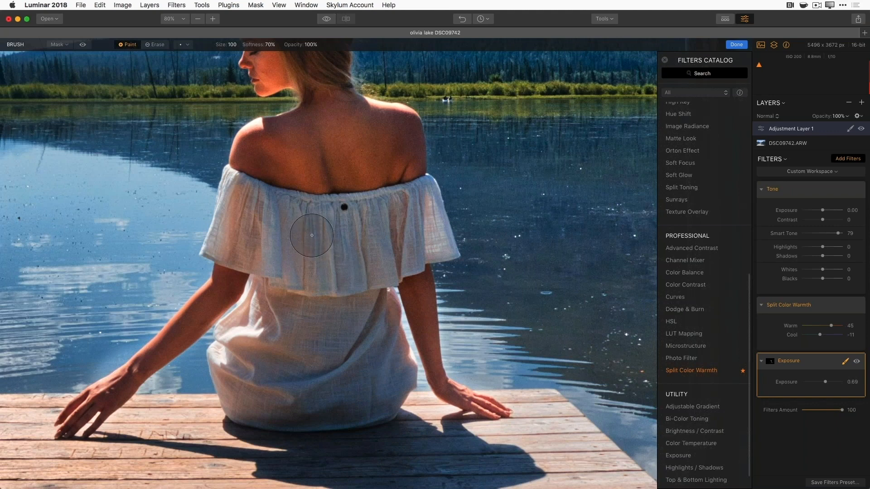
mouse_move(316, 248)
mouse_down()
mouse_move(320, 277)
mouse_move(339, 296)
mouse_up()
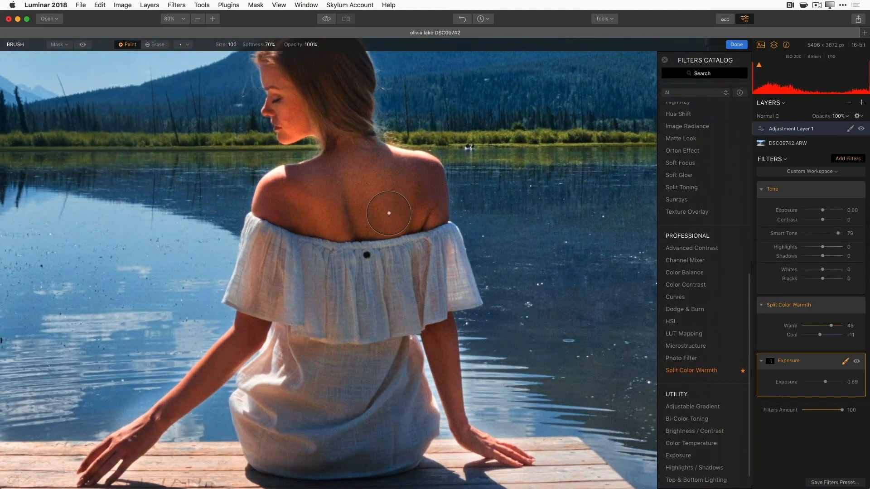
- Show the Exposure mask as a red overlay and set the brush to Erase at 43% softness
click(83, 45)
click(82, 45)
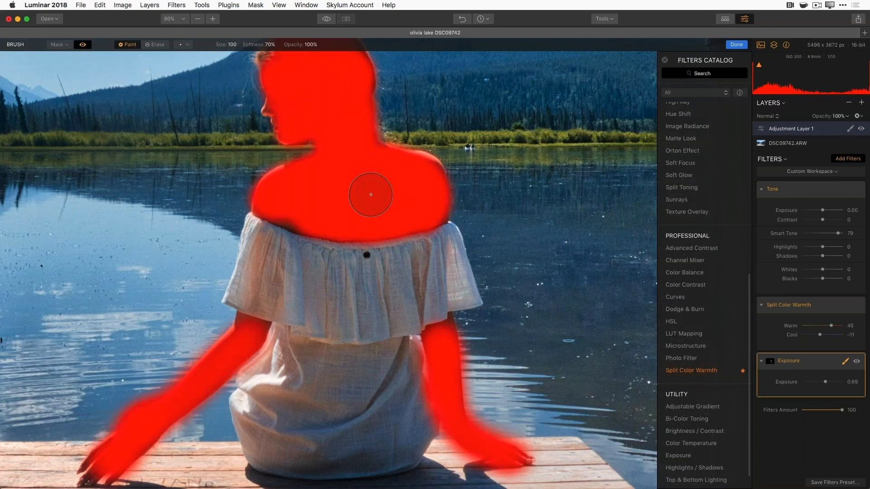
drag(353, 319, 350, 359)
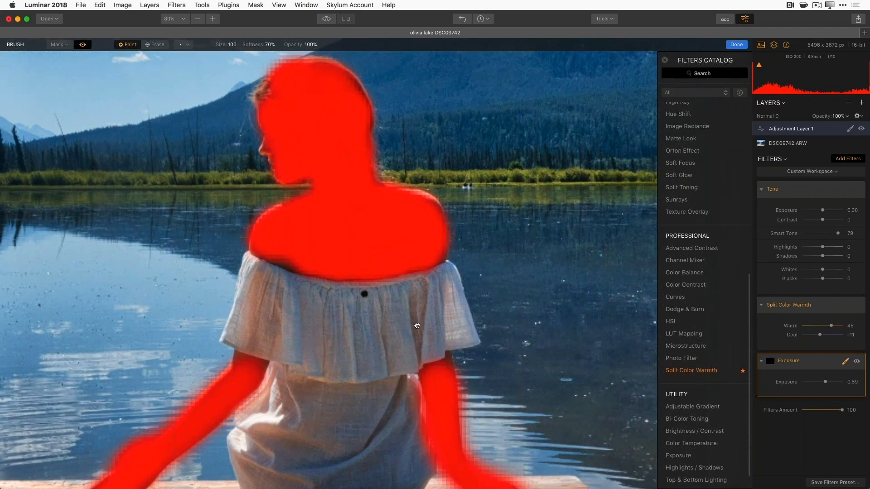
drag(417, 324, 414, 208)
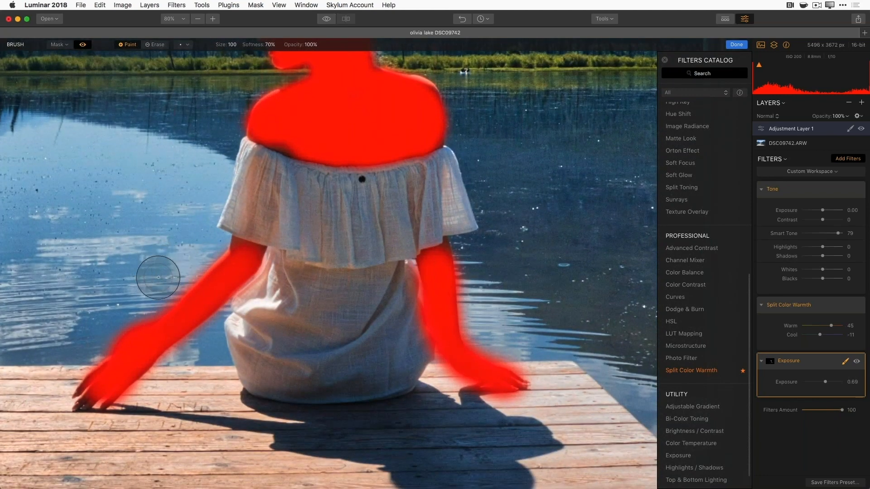
click(159, 45)
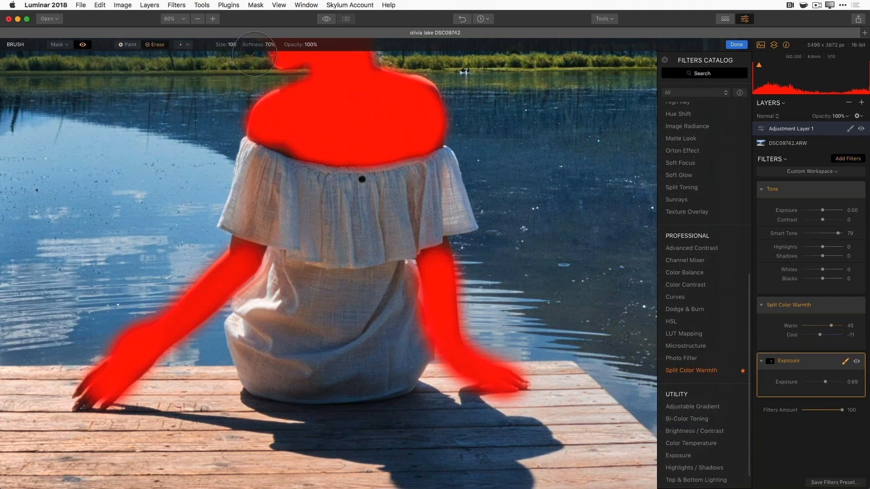
drag(252, 46, 240, 47)
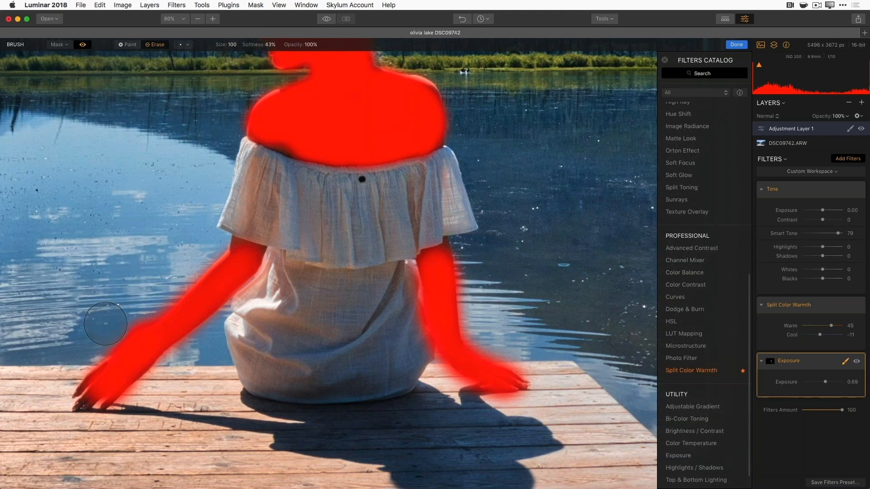
- Erase mask overspill along the woman's left forearm and both edges of her right arm
mouse_move(78, 349)
mouse_down()
mouse_move(144, 320)
mouse_move(189, 247)
mouse_up()
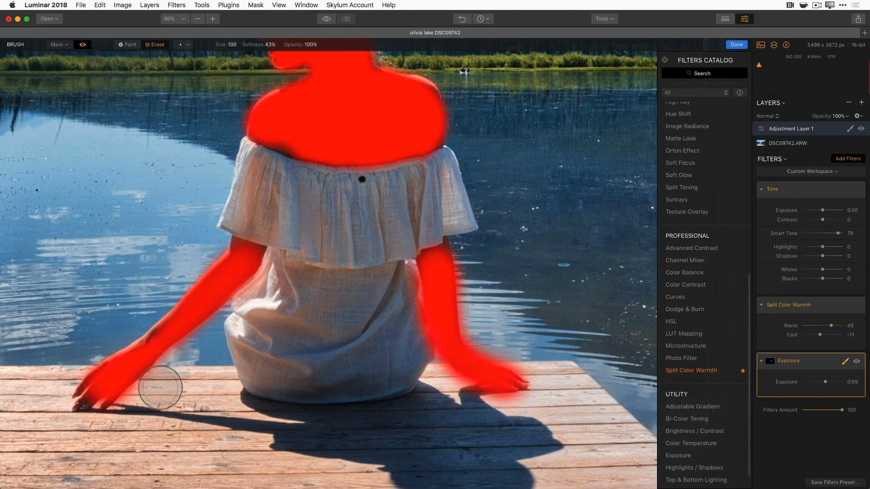
mouse_move(474, 317)
mouse_down()
mouse_move(485, 301)
mouse_move(476, 283)
mouse_move(481, 255)
mouse_up()
mouse_move(421, 376)
mouse_down()
mouse_move(407, 305)
mouse_move(417, 291)
mouse_up()
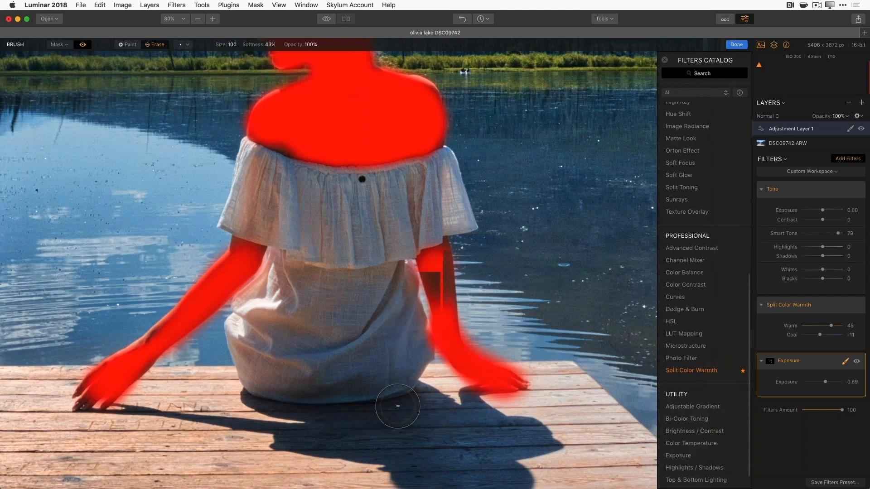
key(super+minus)
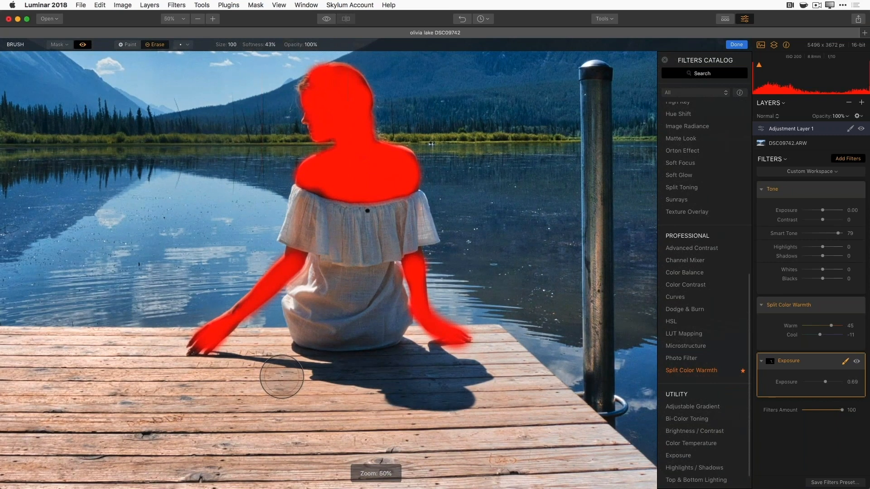
- Hide the mask overlay, finish brushing, and toggle Exposure off and on to compare at 25% zoom
click(83, 44)
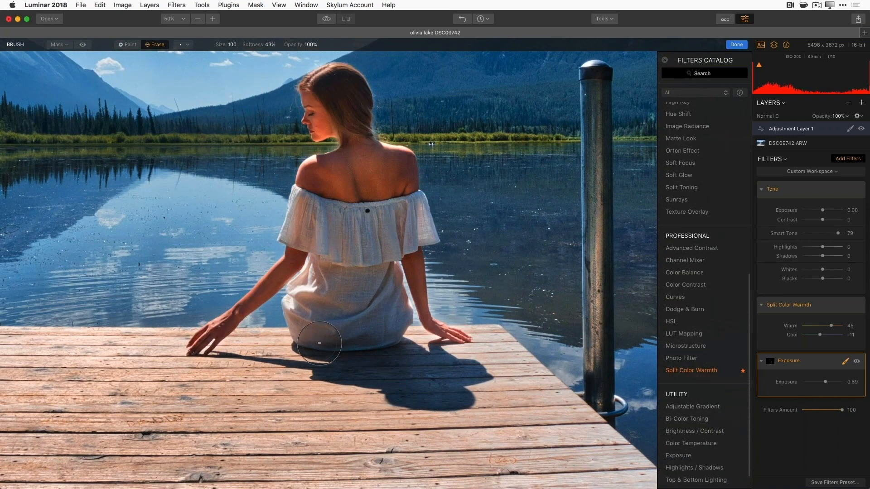
click(845, 362)
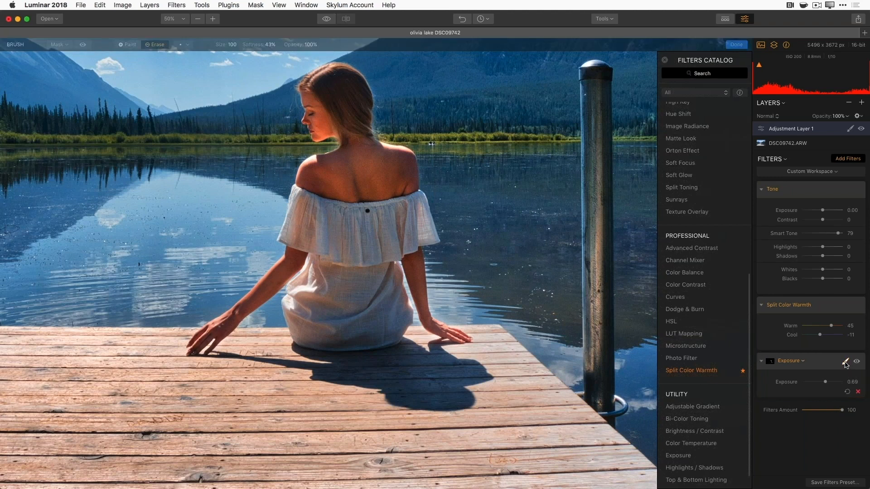
click(857, 362)
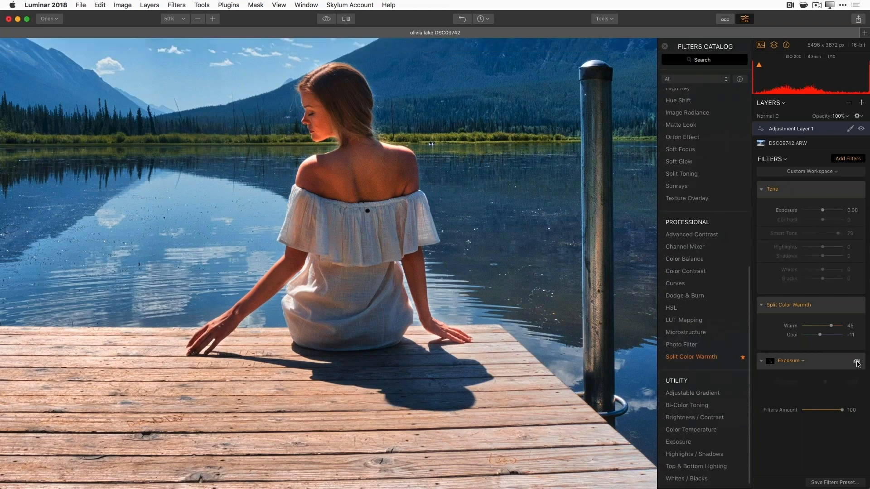
click(857, 363)
click(857, 363)
click(857, 363)
click(857, 363)
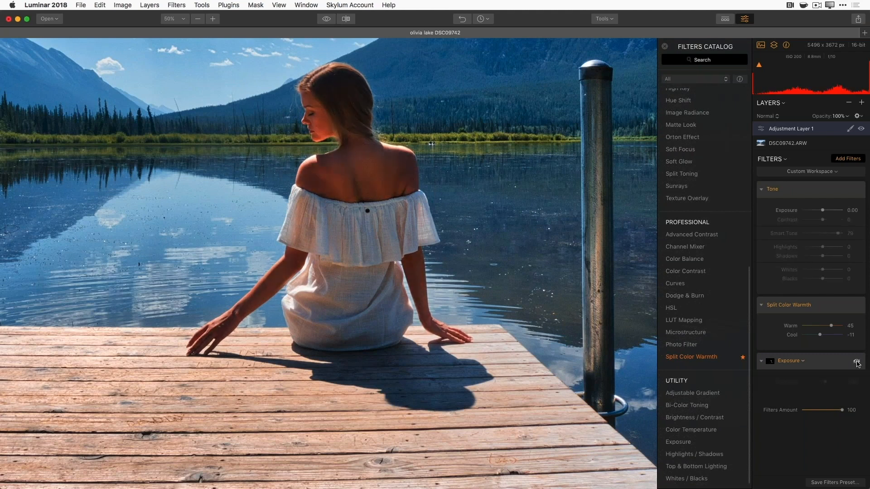
click(857, 363)
key(super+minus)
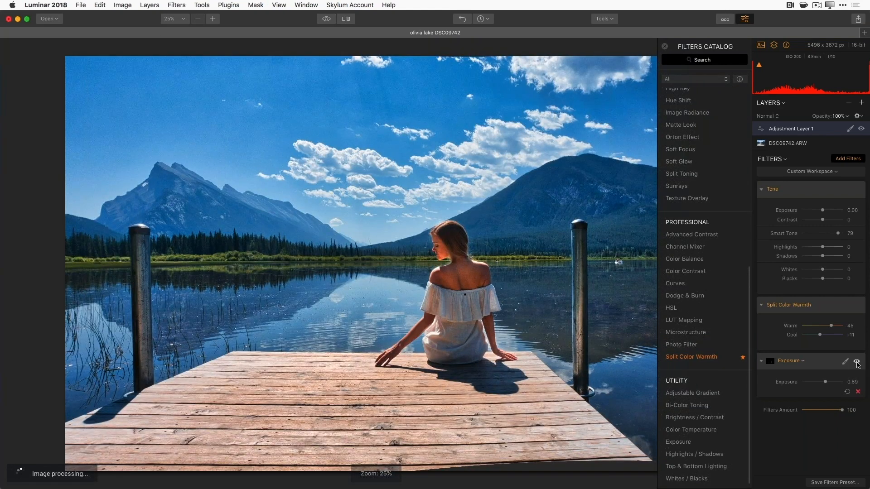
click(857, 362)
click(856, 362)
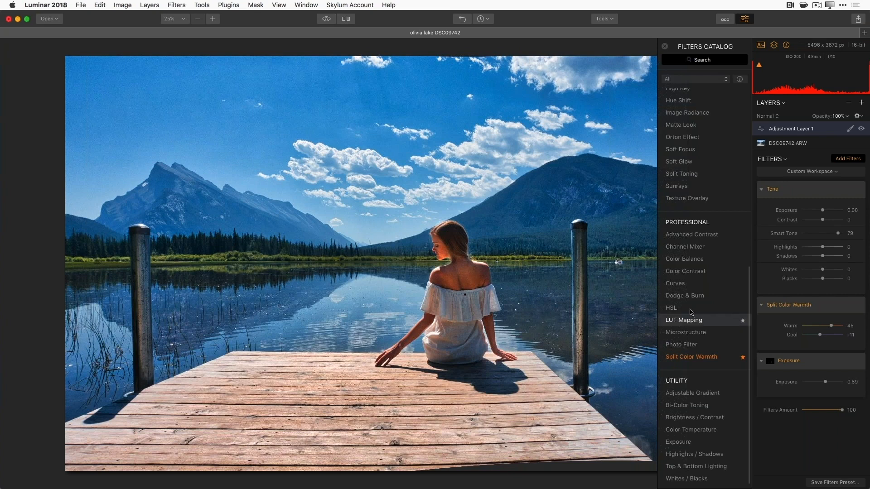
scroll(725, 136, up, 10)
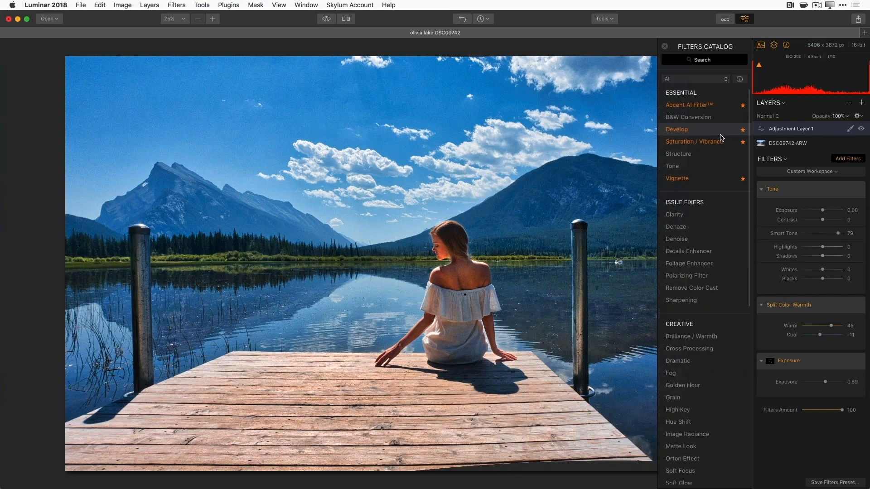
- Add a Saturation / Vibrance filter with Saturation -27 and Vibrance -19
click(684, 146)
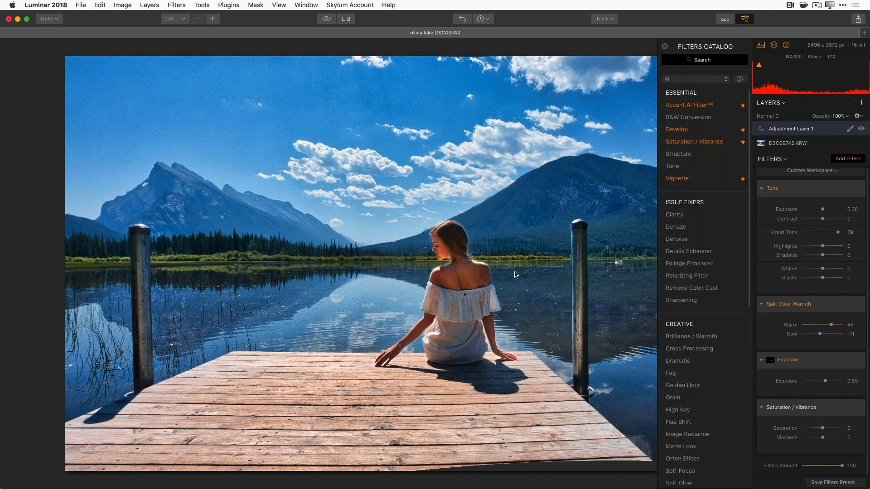
drag(821, 430, 821, 439)
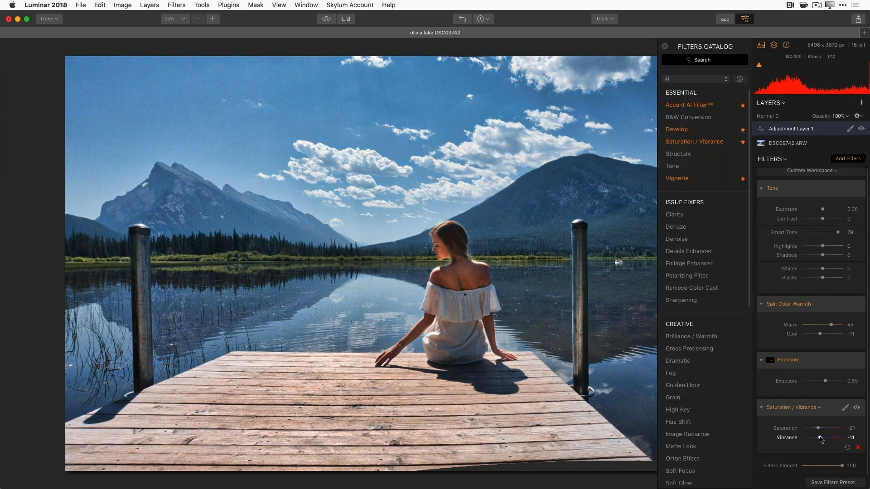
drag(821, 439, 818, 430)
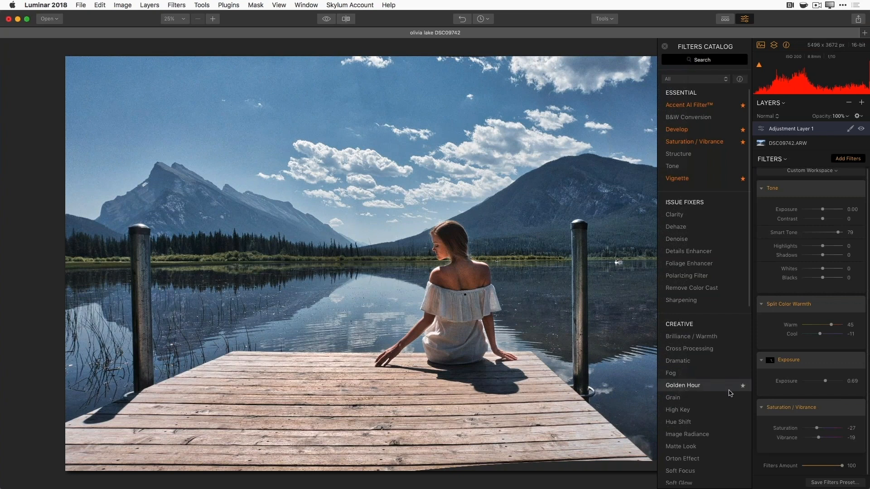
- Copy the Exposure filter's mask and paste it onto the Saturation / Vibrance filter
click(771, 363)
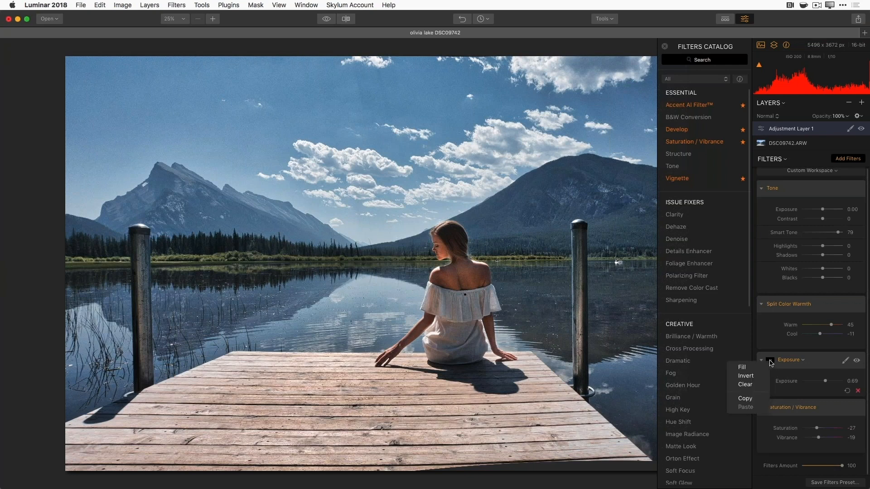
click(745, 399)
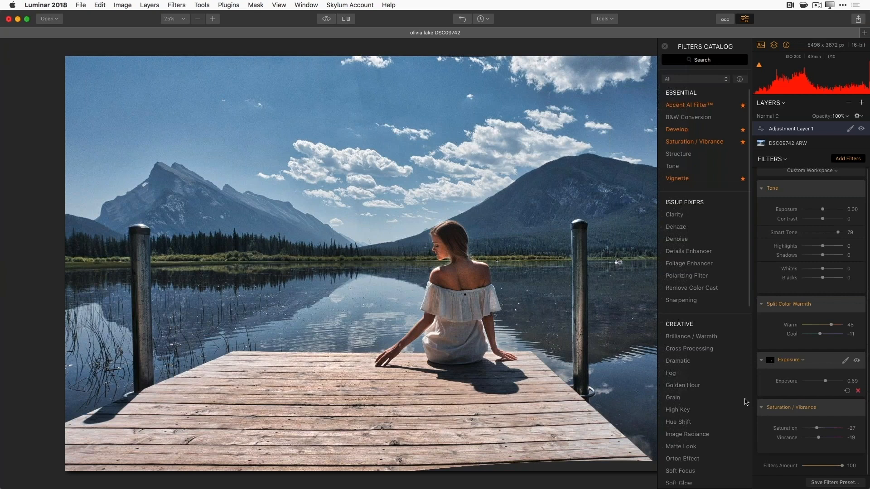
click(778, 409)
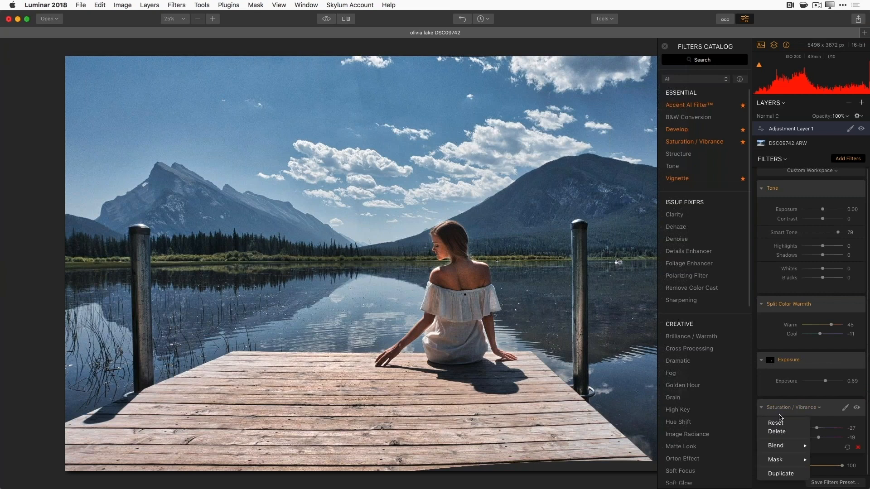
mouse_move(785, 460)
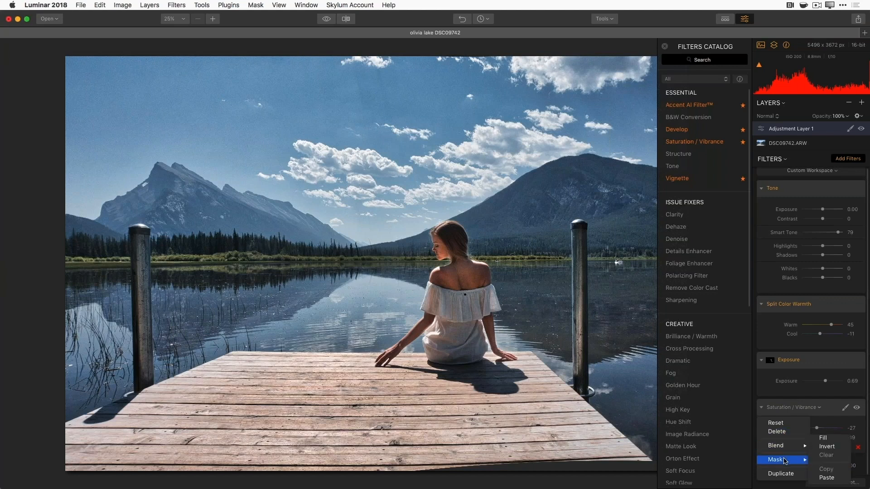
click(829, 479)
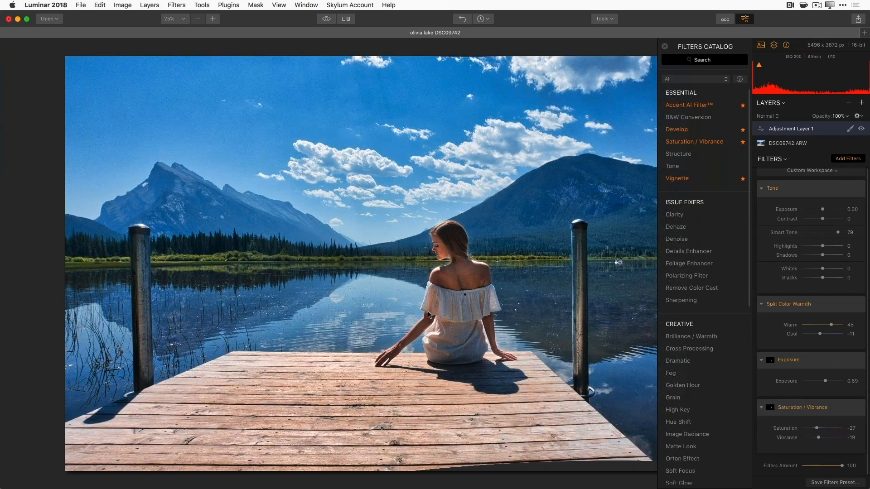
click(857, 409)
click(857, 409)
click(861, 128)
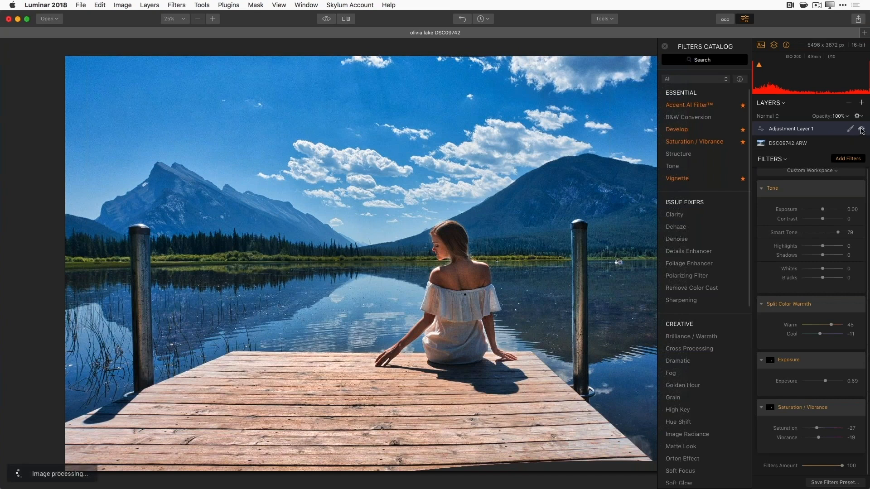
click(861, 129)
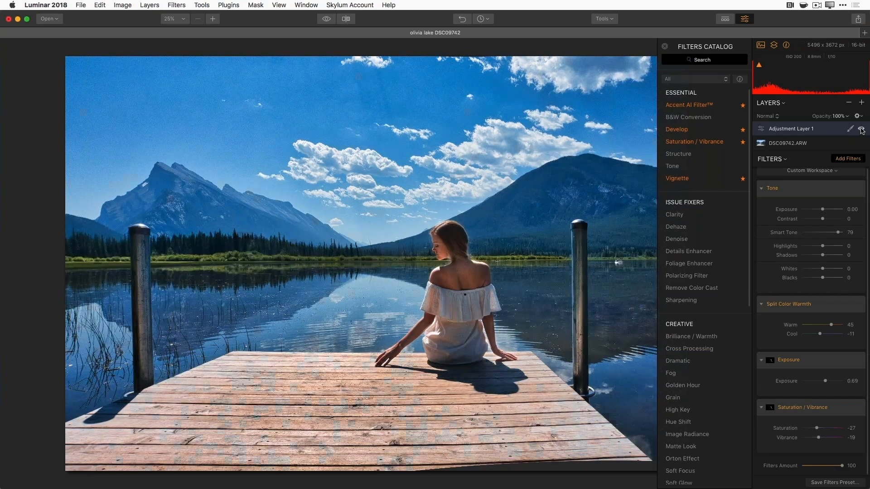
click(861, 129)
click(862, 130)
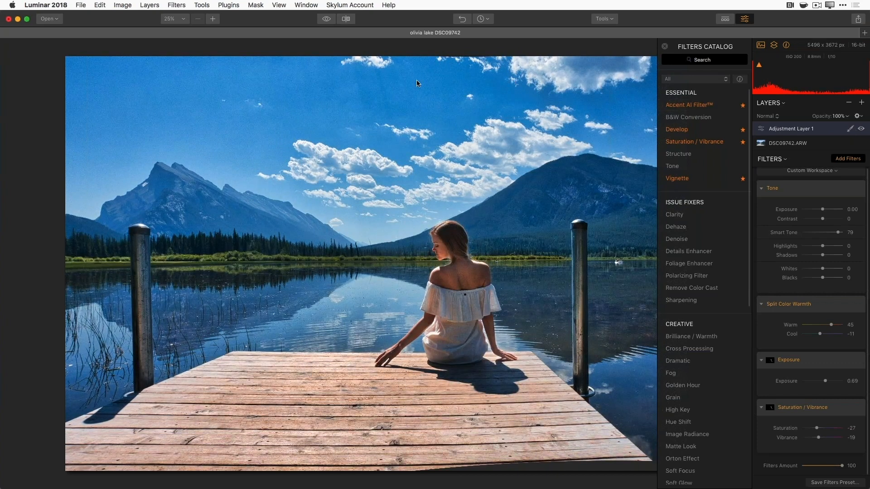
click(327, 21)
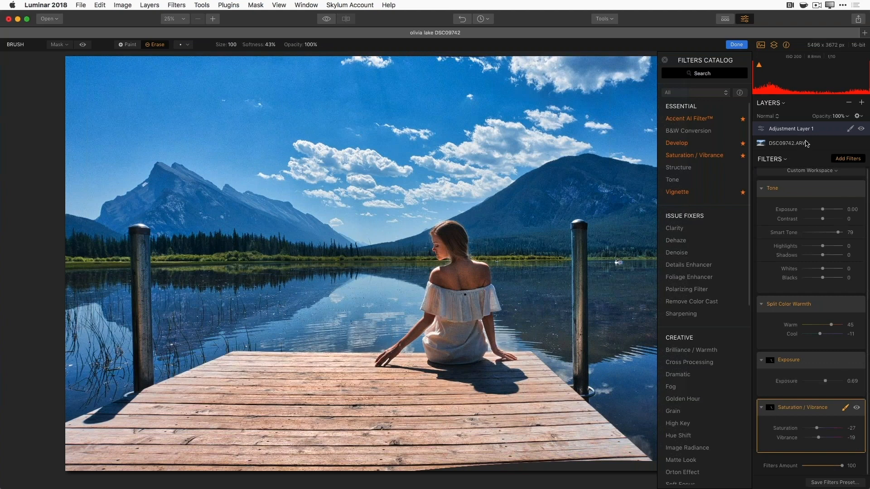
- Add Adjustment Layer 2 with a Structure filter at Amount -81 and Softness 29
click(862, 103)
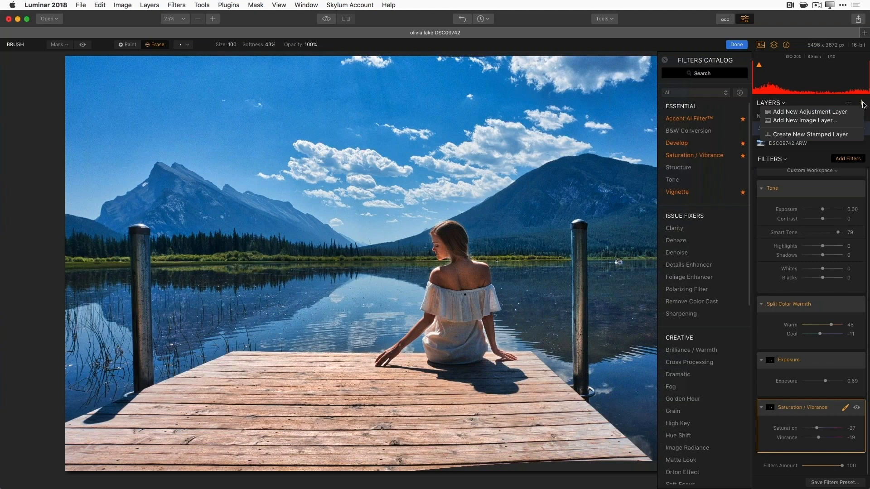
click(854, 112)
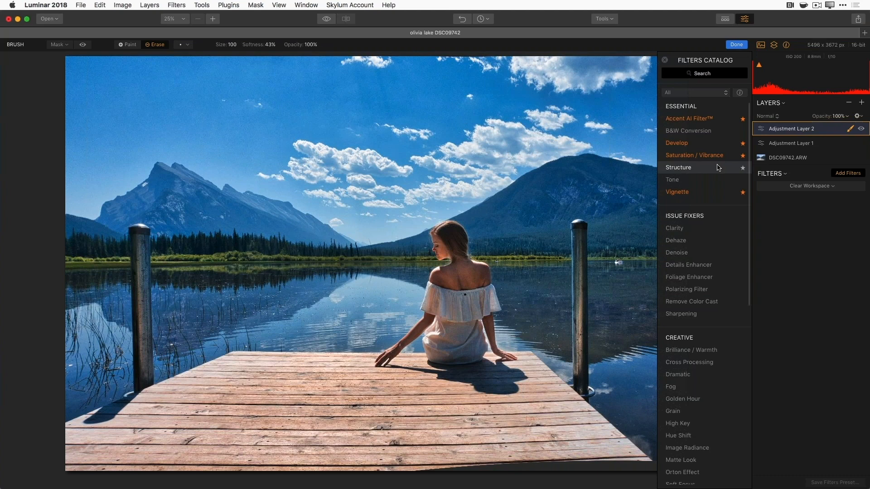
click(695, 172)
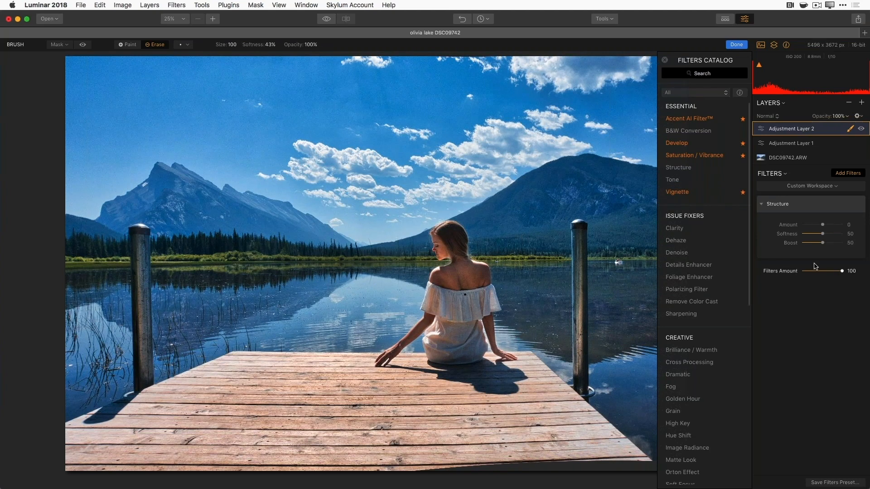
drag(824, 227, 835, 225)
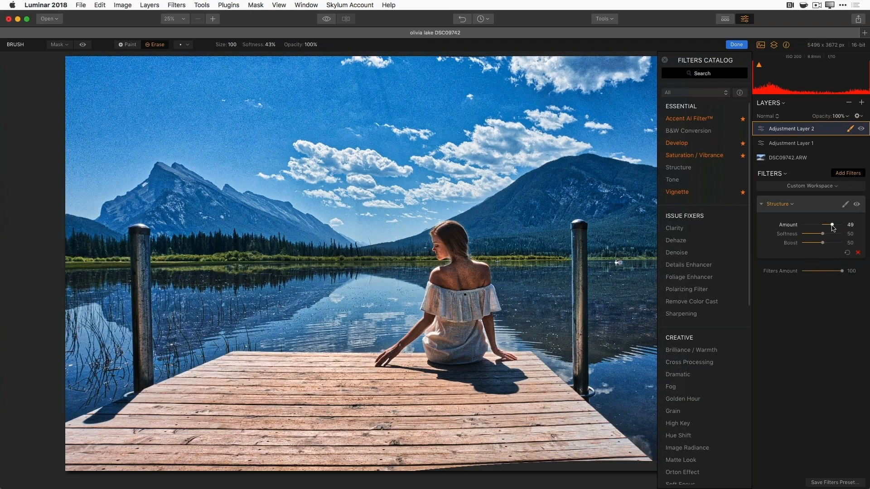
double_click(833, 226)
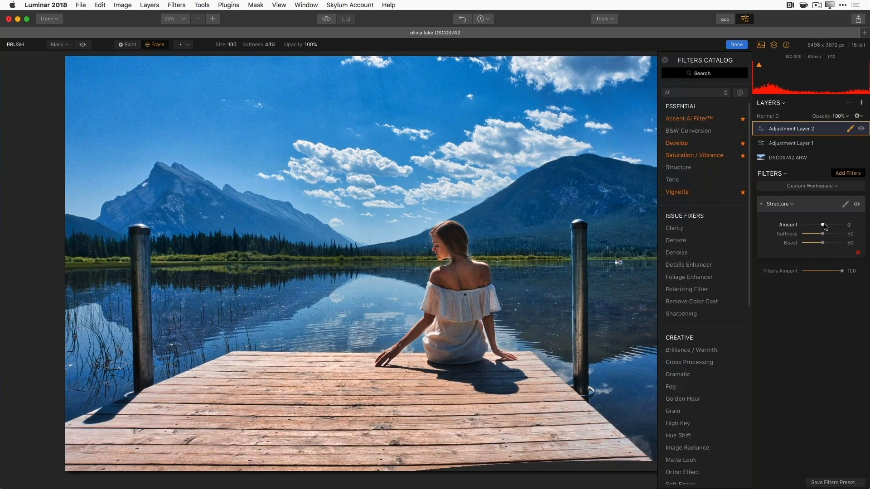
mouse_move(823, 226)
mouse_down()
mouse_move(810, 227)
mouse_move(819, 236)
mouse_move(806, 226)
mouse_up()
- Brush the Structure smoothing onto the lake water, including the gap beside the woman, and finish masking
click(850, 129)
click(819, 142)
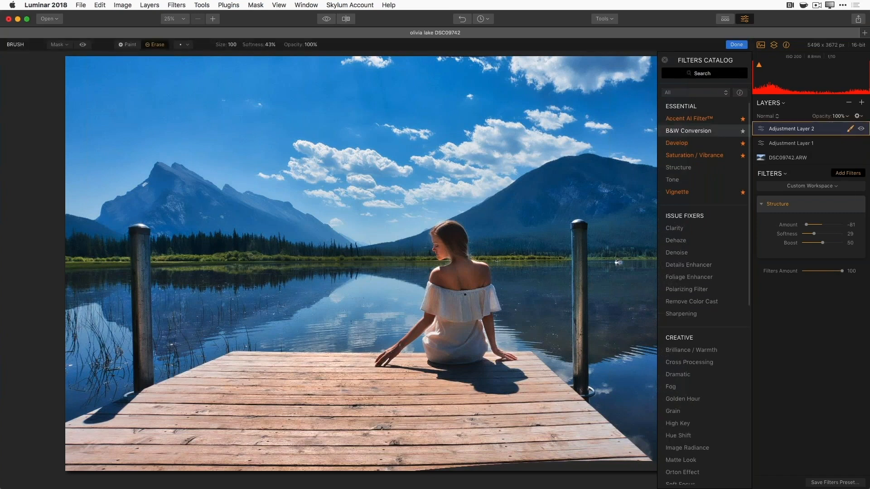
click(129, 45)
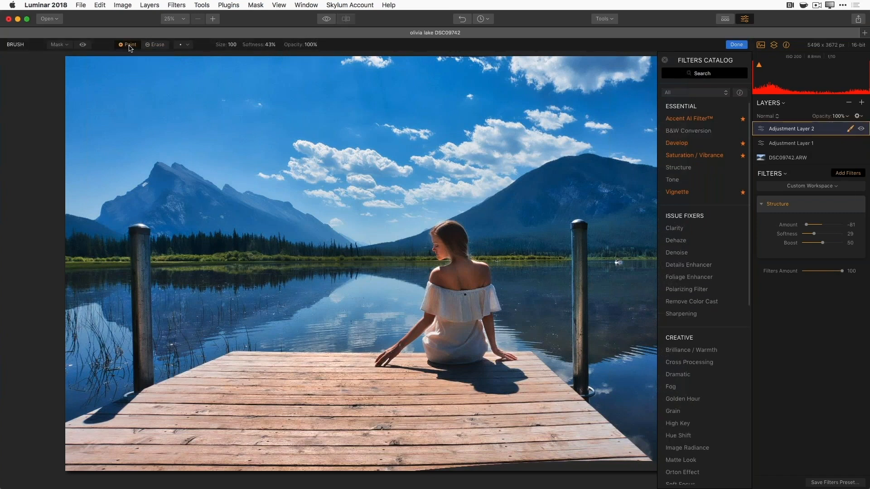
mouse_move(197, 285)
mouse_down()
mouse_move(346, 316)
mouse_move(219, 338)
mouse_move(179, 285)
mouse_move(168, 335)
mouse_move(299, 331)
mouse_move(365, 297)
mouse_move(92, 321)
mouse_move(86, 312)
mouse_move(90, 364)
mouse_move(70, 365)
mouse_move(118, 365)
mouse_up()
click(83, 45)
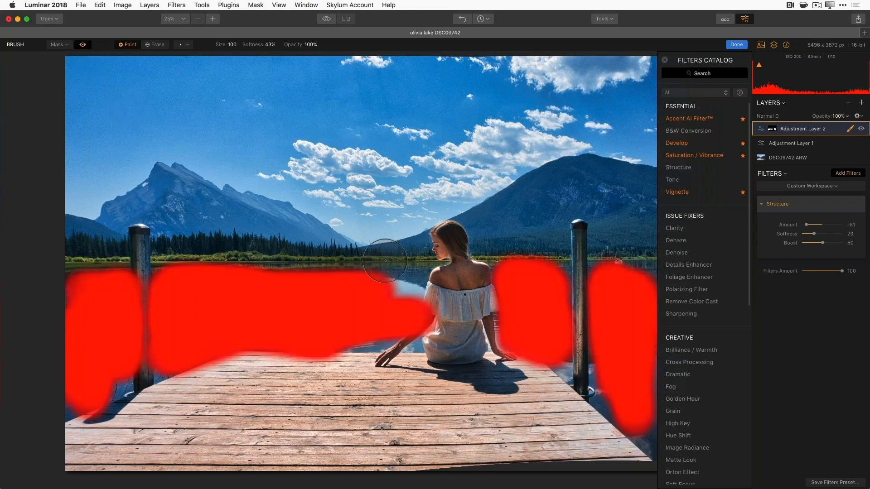
mouse_move(385, 261)
mouse_down()
mouse_move(398, 288)
mouse_move(404, 283)
mouse_up()
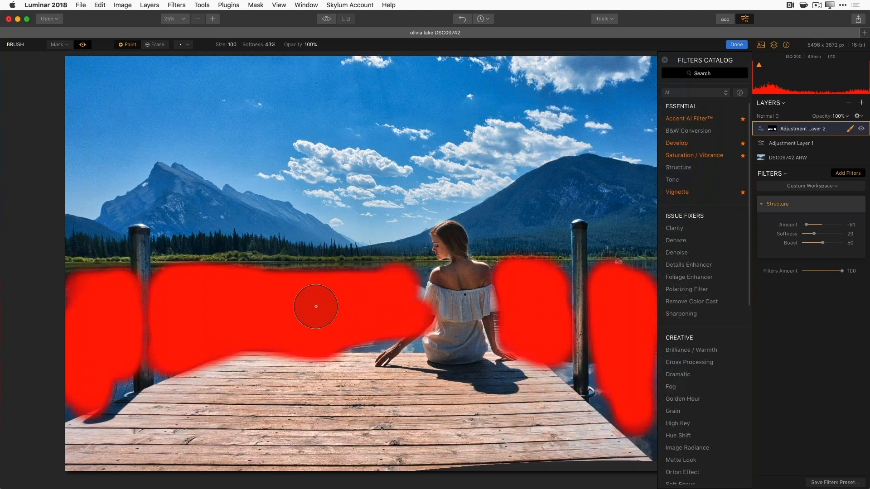
click(83, 44)
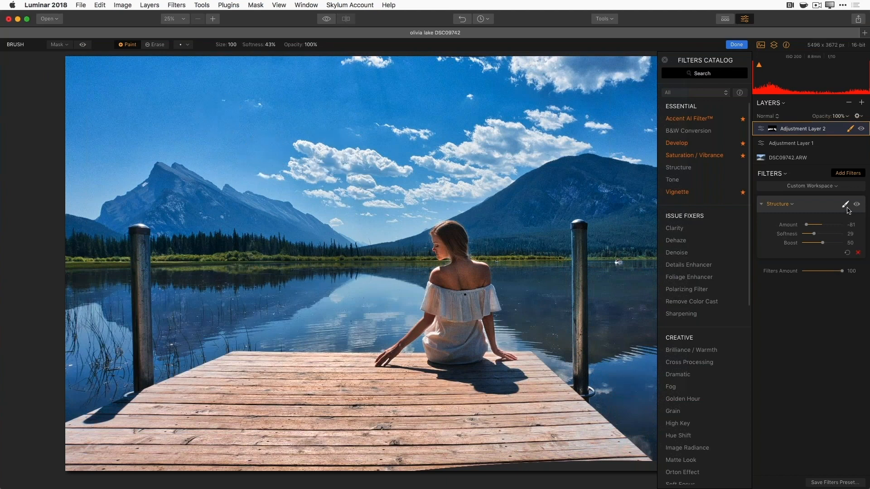
click(862, 130)
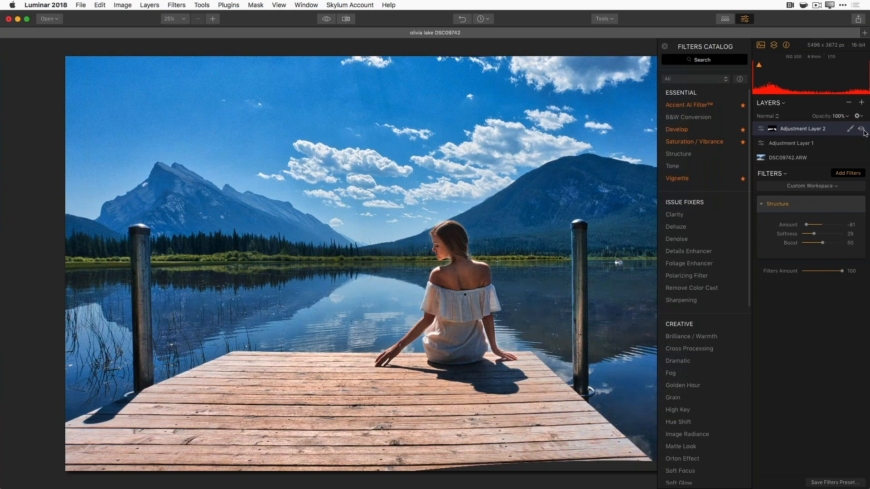
- Turn Adjustment Layer 2 back on so the Structure softening shows on the lake
click(862, 130)
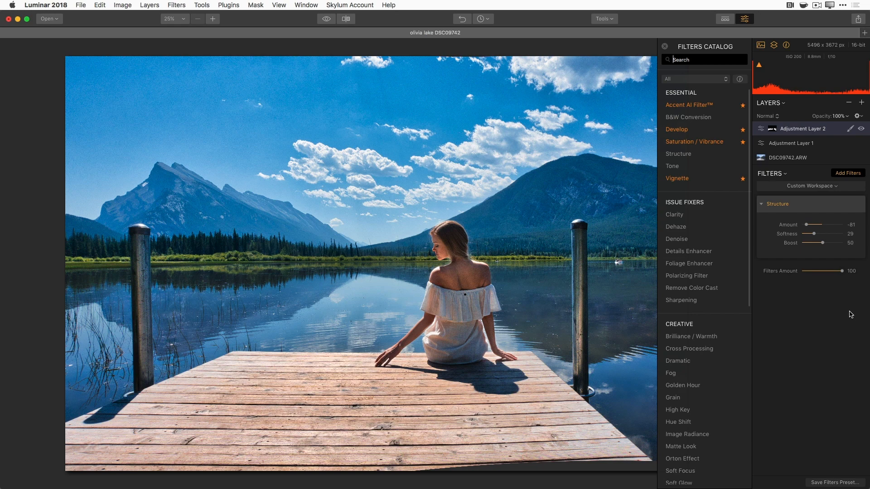
- Add Adjustment Layer 3 with a default Color Temperature filter from the Utility section
click(863, 105)
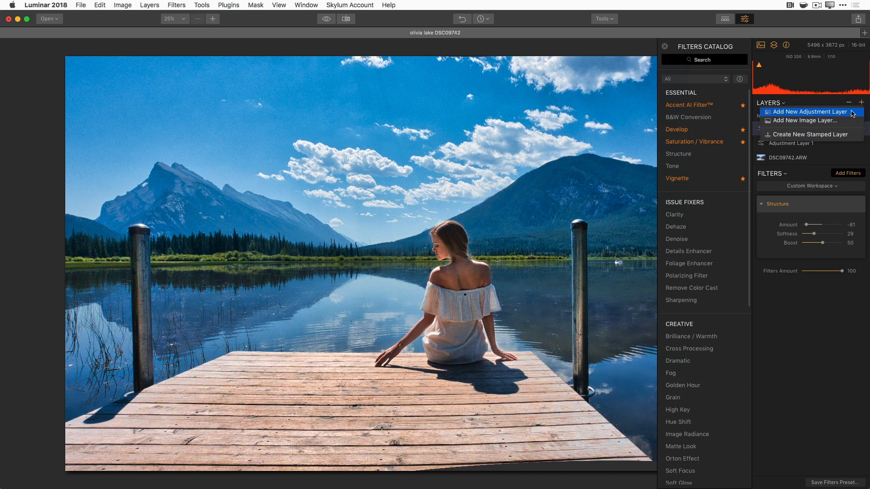
click(852, 113)
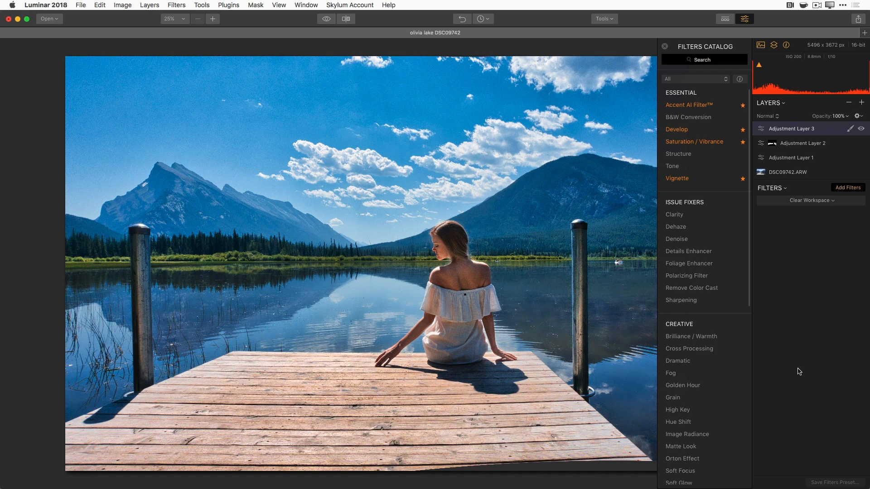
scroll(713, 466, down, 10)
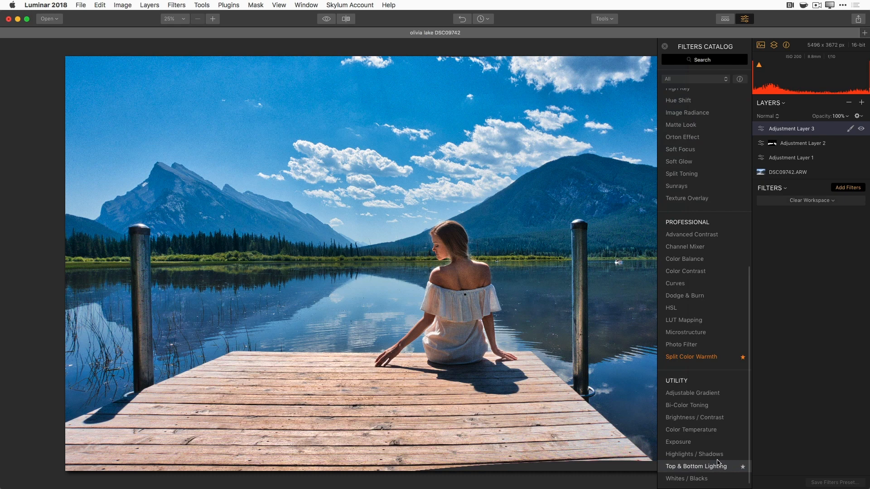
click(720, 433)
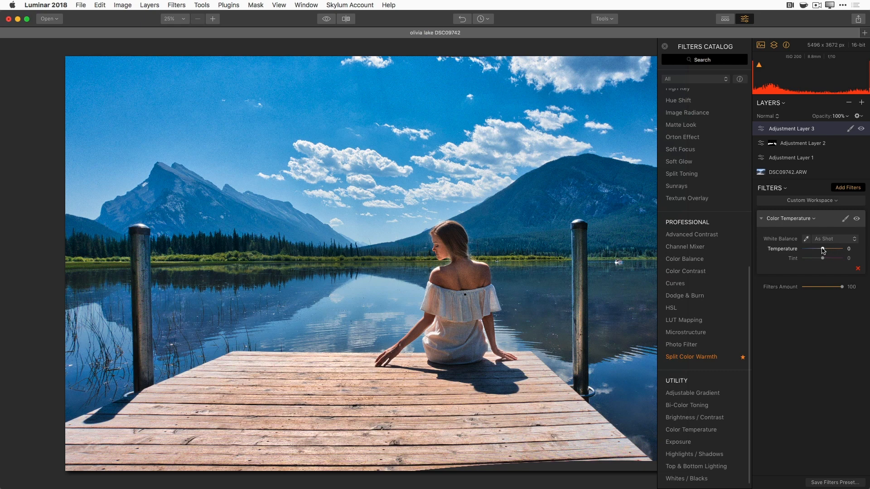
- Set the Color Temperature filter to Temperature 47 and Tint 40
drag(822, 249, 832, 251)
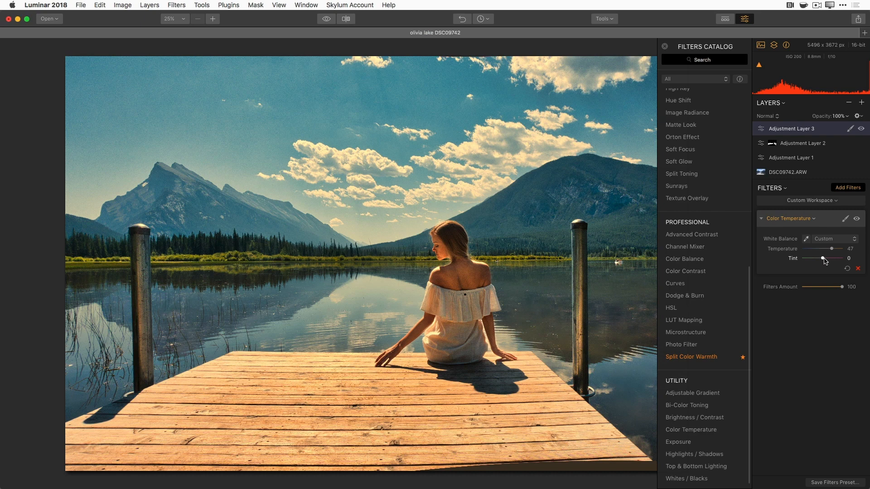
drag(823, 259, 832, 259)
- Brush-mask the warm Color Temperature onto the left and right mountain slopes
click(845, 221)
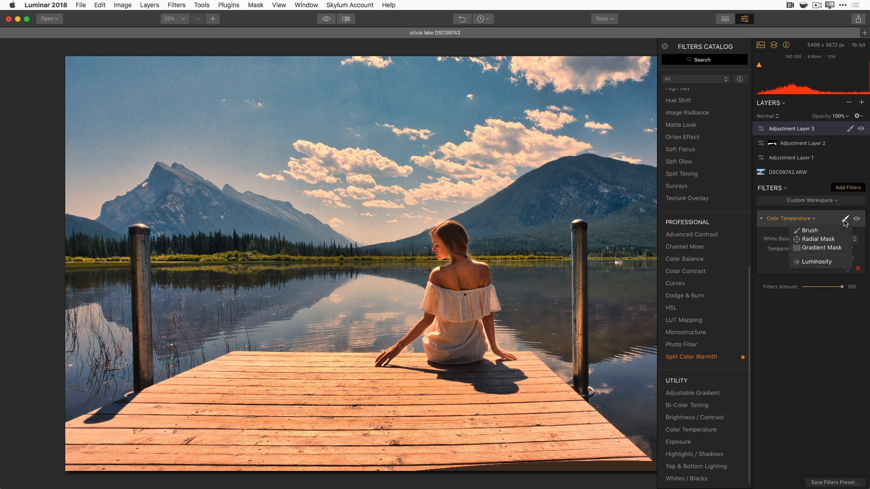
click(836, 232)
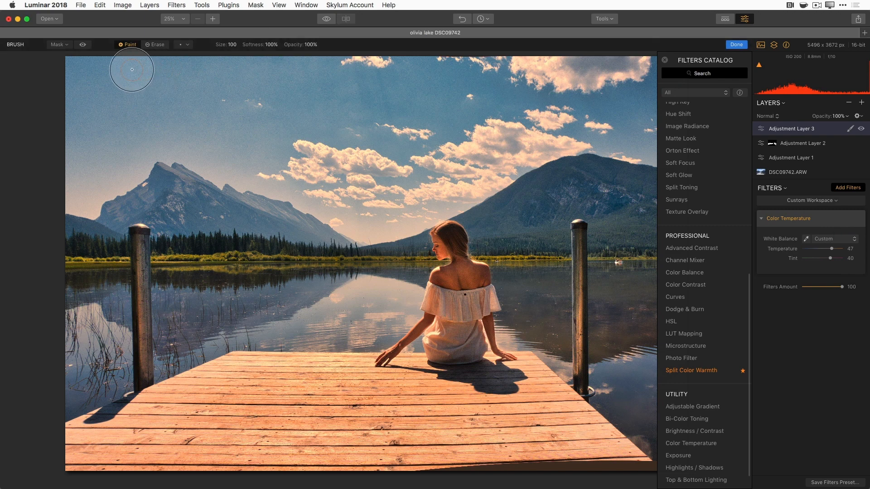
click(131, 45)
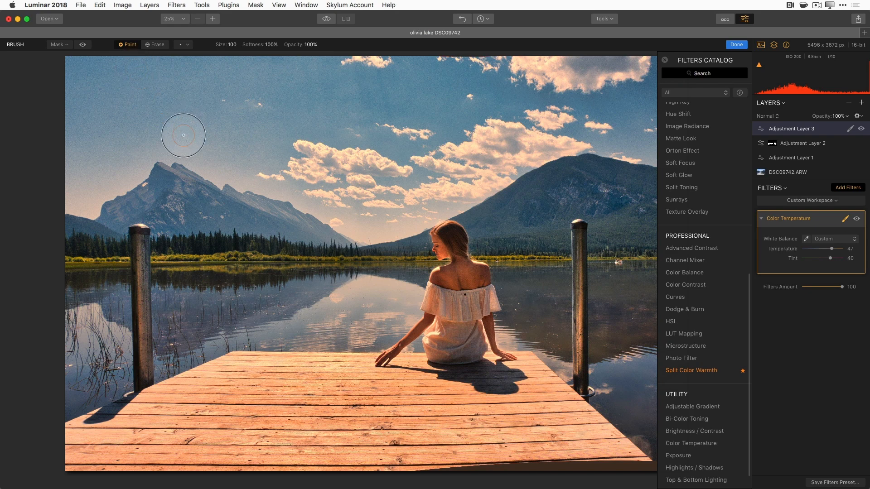
mouse_move(230, 206)
mouse_down()
mouse_move(285, 230)
mouse_move(198, 216)
mouse_move(180, 184)
mouse_move(180, 220)
mouse_move(296, 226)
mouse_move(325, 241)
mouse_move(218, 217)
mouse_move(168, 191)
mouse_move(136, 201)
mouse_move(85, 242)
mouse_move(76, 228)
mouse_move(84, 241)
mouse_move(270, 232)
mouse_move(141, 224)
mouse_move(225, 246)
mouse_move(334, 245)
mouse_move(294, 224)
mouse_up()
drag(407, 248, 434, 247)
mouse_move(556, 186)
mouse_down()
mouse_move(593, 170)
mouse_move(640, 197)
mouse_move(659, 177)
mouse_move(661, 224)
mouse_move(478, 230)
mouse_move(563, 218)
mouse_move(605, 193)
mouse_move(514, 215)
mouse_move(592, 203)
mouse_move(589, 219)
mouse_move(617, 231)
mouse_move(573, 241)
mouse_move(611, 206)
mouse_move(535, 207)
mouse_move(603, 202)
mouse_up()
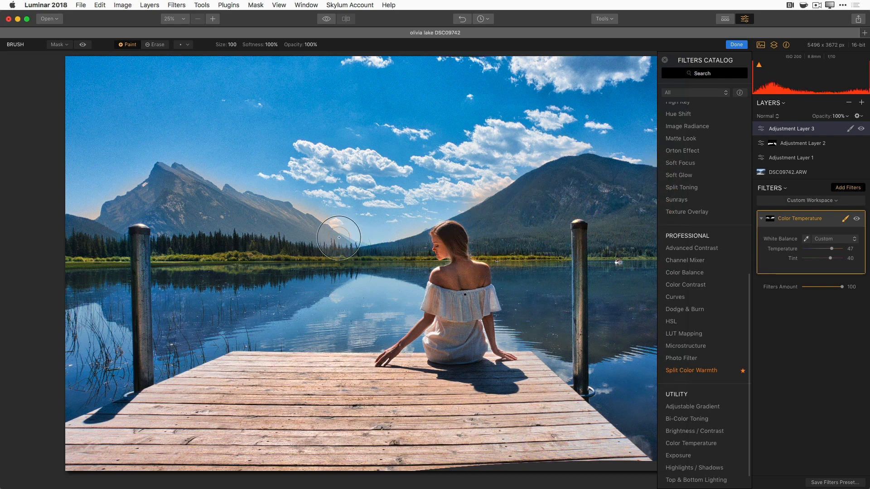
- Erase the orange haze from the sky edges and the left mountain's lower edge, comparing with the filter off and on
click(160, 45)
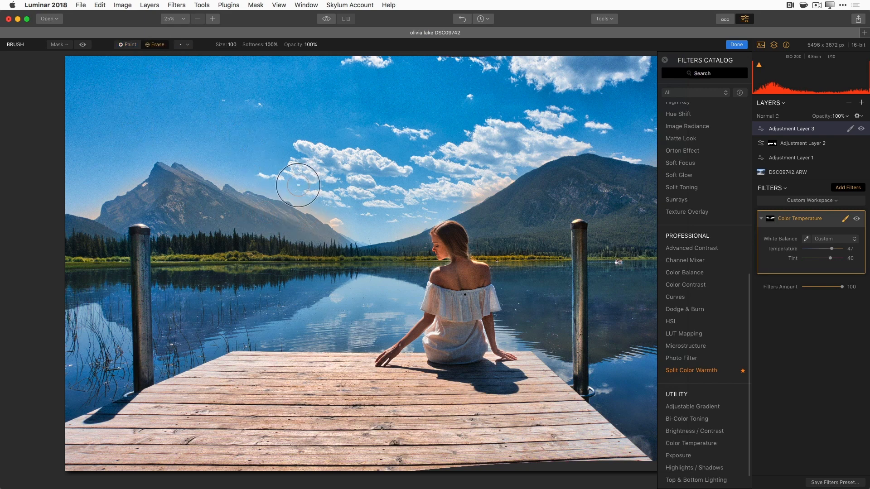
mouse_move(342, 218)
mouse_down()
mouse_move(309, 202)
mouse_move(354, 226)
mouse_move(392, 220)
mouse_move(333, 212)
mouse_up()
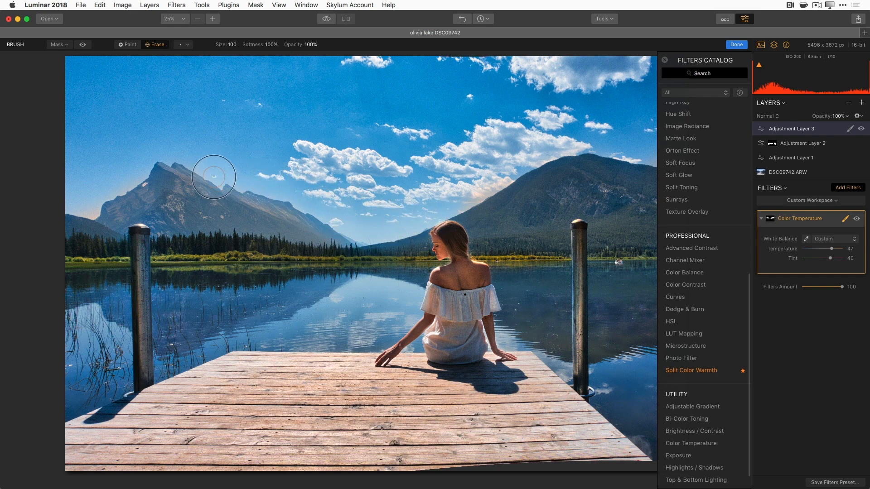
mouse_move(103, 213)
mouse_down()
mouse_move(82, 199)
mouse_move(98, 206)
mouse_up()
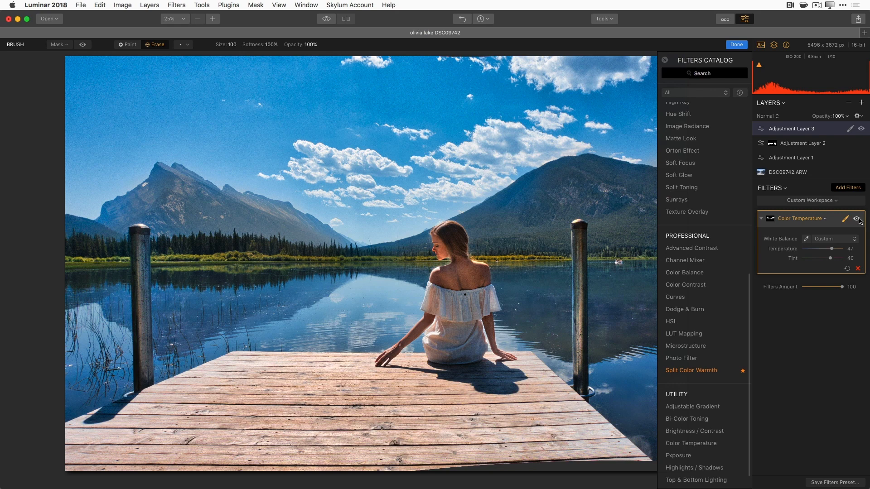
click(858, 219)
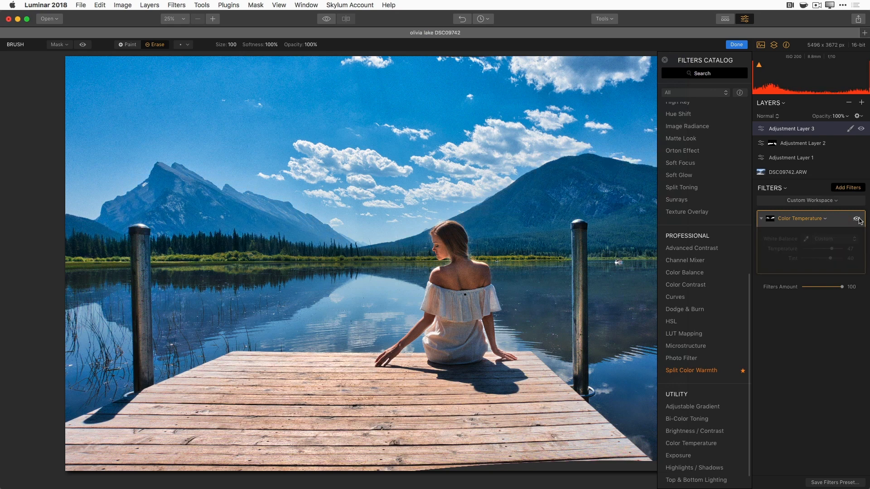
click(858, 219)
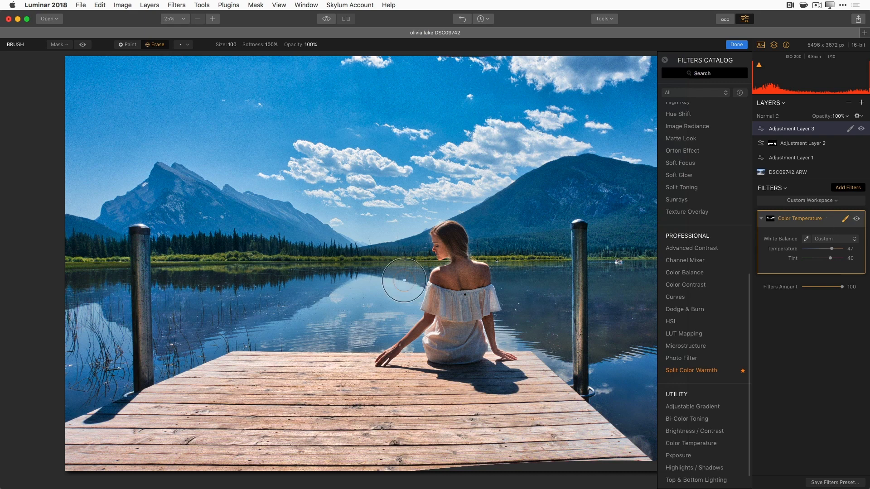
- Shrink the brush to 52 and paint warmth back along the left mountain ridge
key(bracketleft)
key(bracketleft)
key(bracketleft)
key(bracketleft)
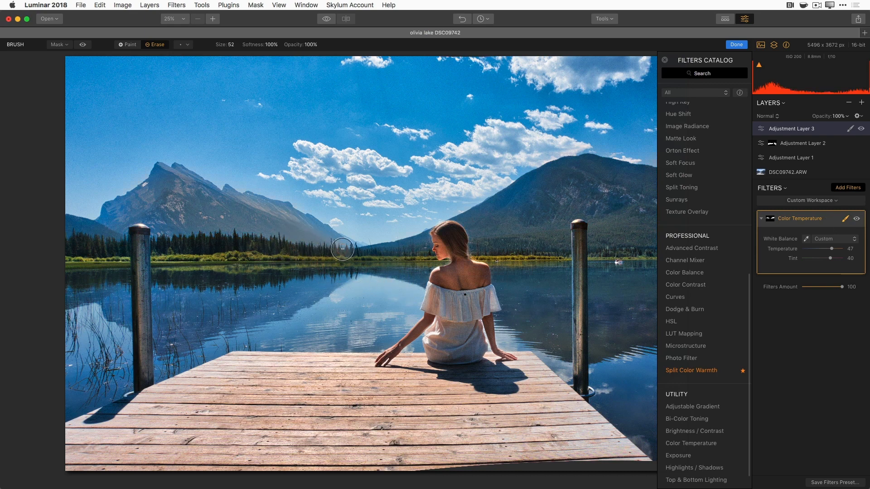
click(128, 44)
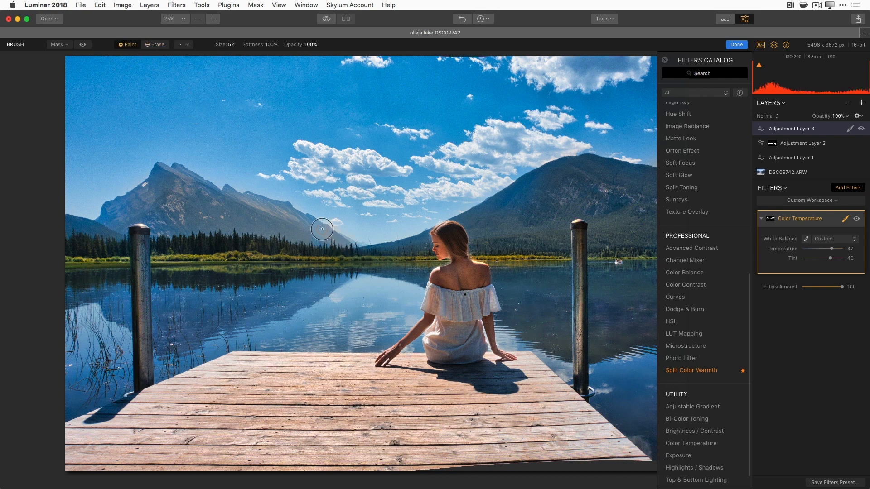
mouse_move(281, 209)
mouse_down()
mouse_move(227, 197)
mouse_move(171, 168)
mouse_up()
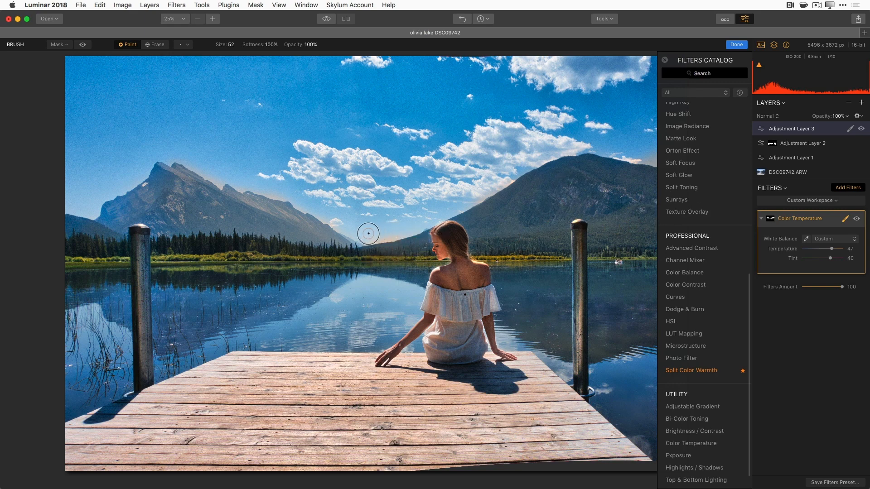
key(x)
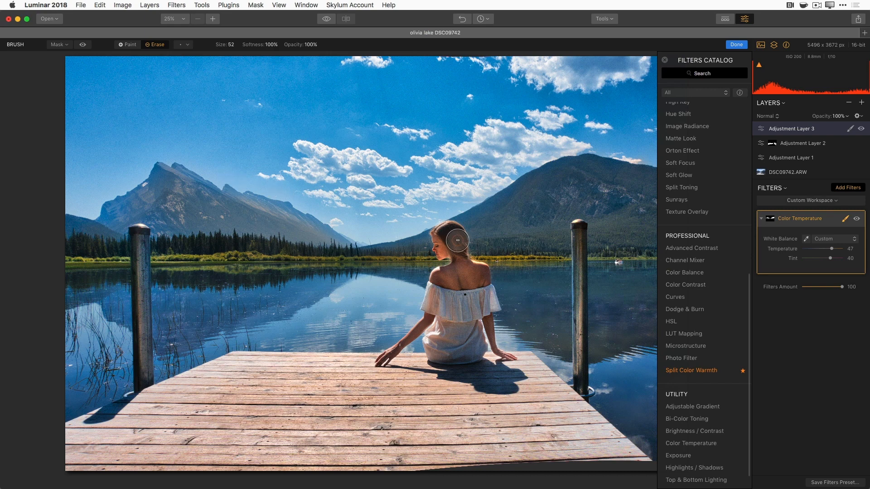
scroll(706, 229, up, 2)
scroll(706, 229, up, 6)
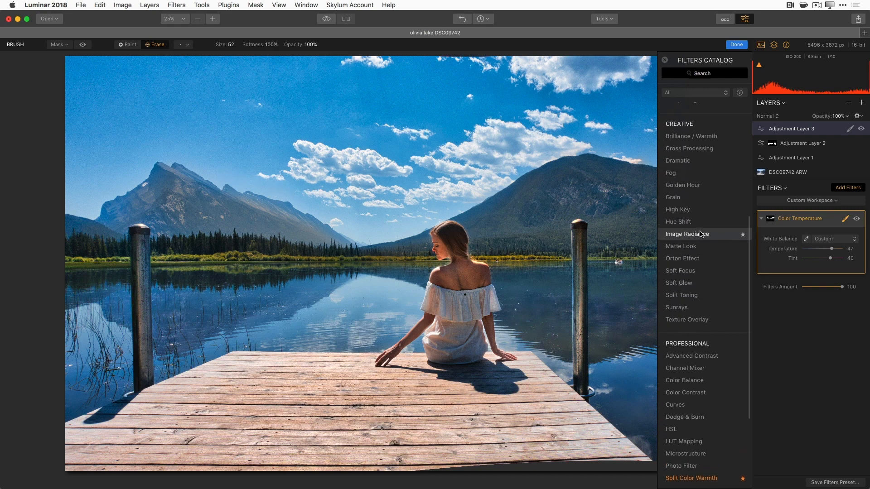
- Add a Sunrays filter centred on the left mountain peak with Sun Warmth 64 and Warmth 66
click(696, 310)
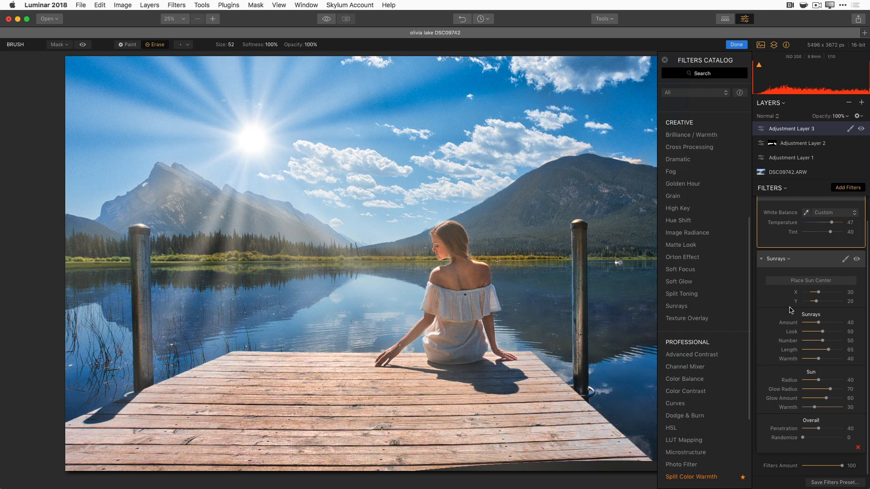
click(817, 282)
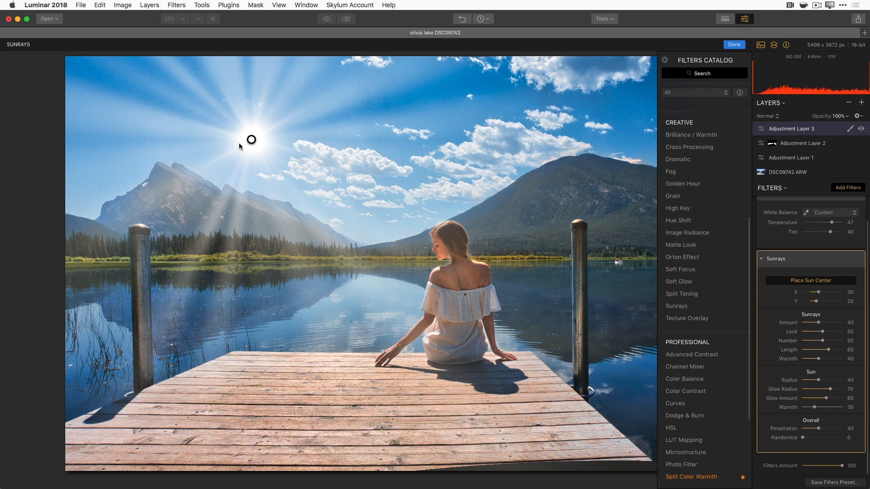
mouse_move(250, 138)
mouse_down()
mouse_move(229, 160)
mouse_move(213, 200)
mouse_move(220, 188)
mouse_up()
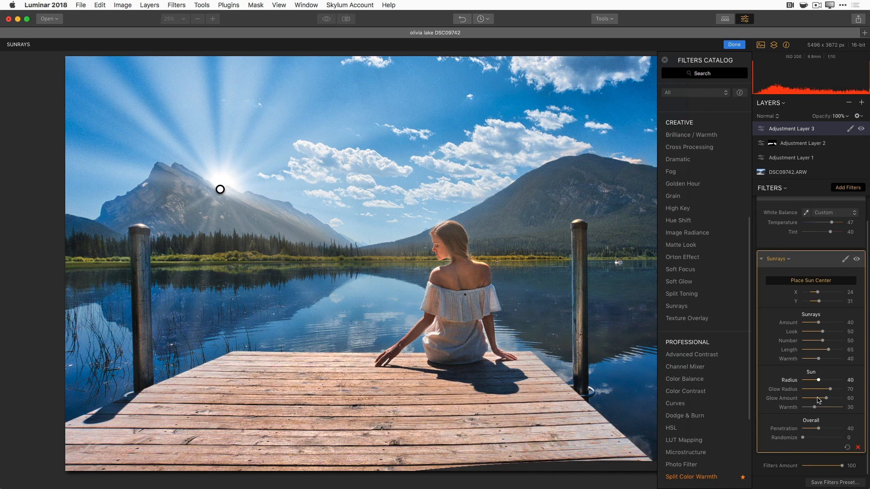
drag(816, 408, 826, 408)
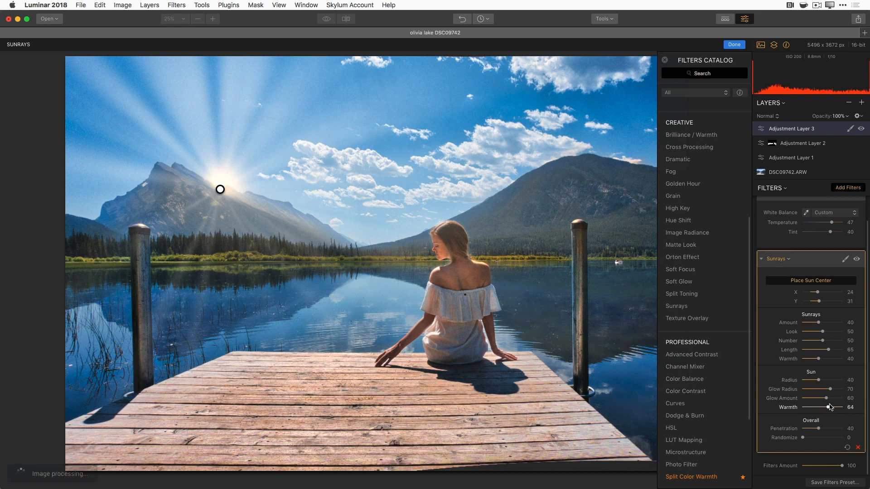
drag(819, 359, 832, 360)
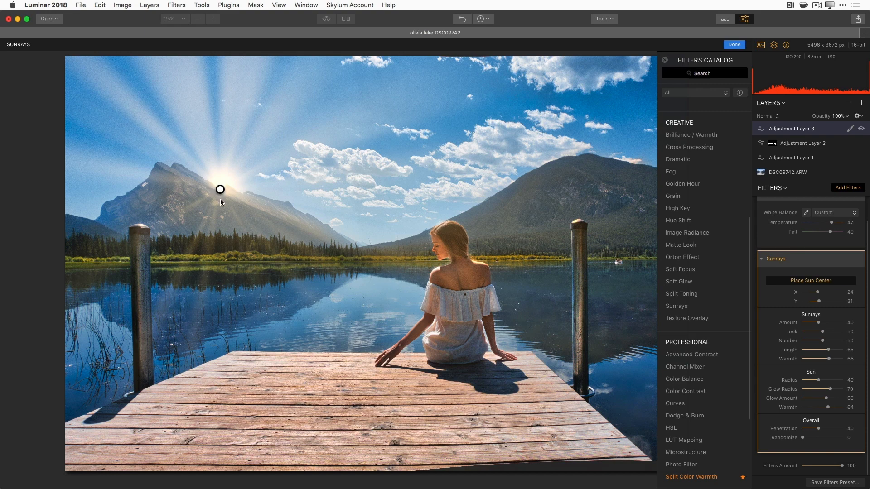
- Shrink the sun radius and set Sunrays Look 18, Penetration 64 and Amount 34
click(811, 283)
key(b)
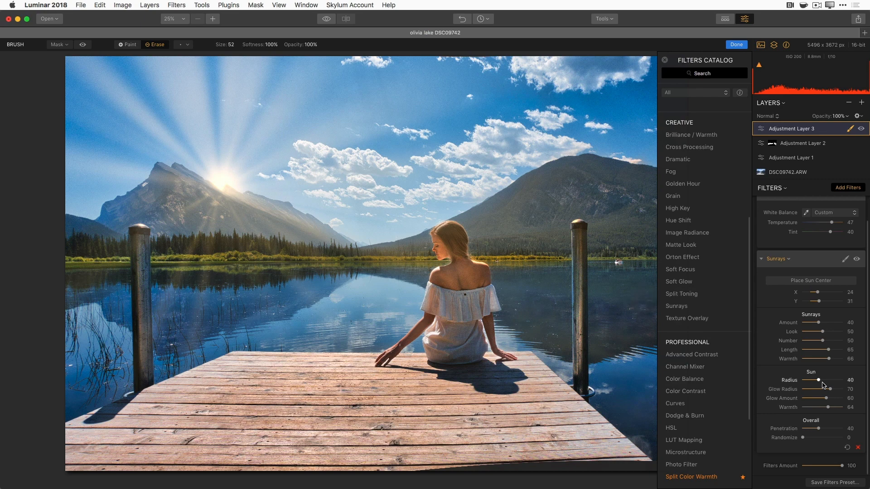
drag(812, 382, 809, 383)
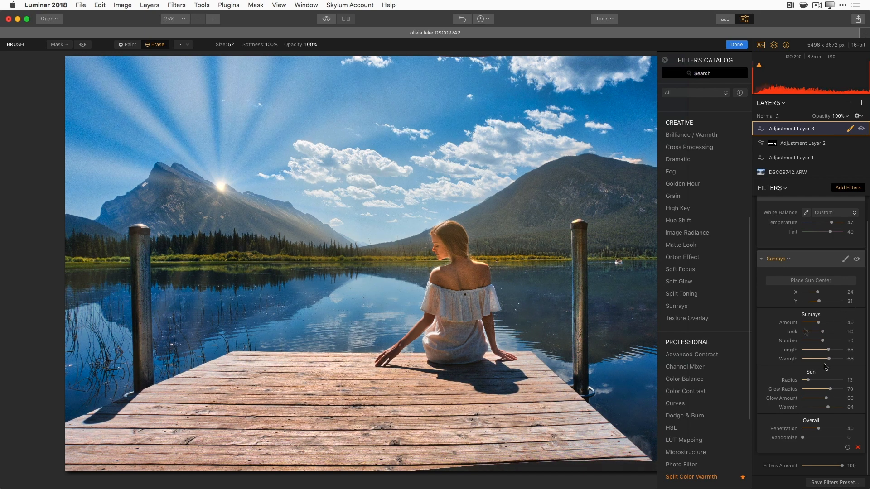
drag(823, 332, 806, 332)
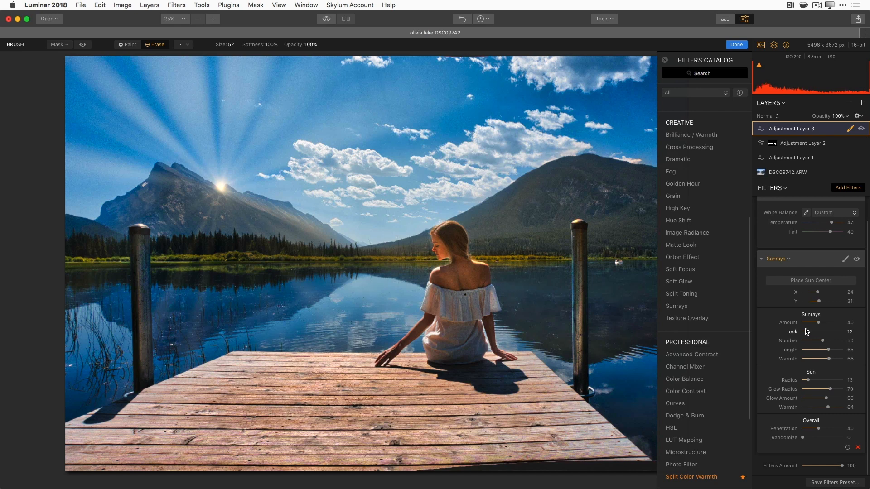
mouse_move(808, 331)
mouse_down()
mouse_move(816, 325)
mouse_move(806, 324)
mouse_up()
drag(819, 428, 832, 429)
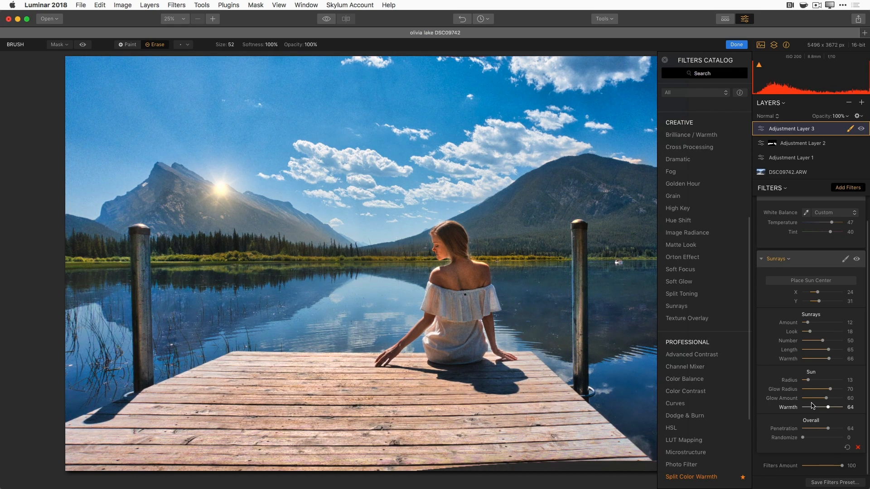
drag(808, 324, 818, 326)
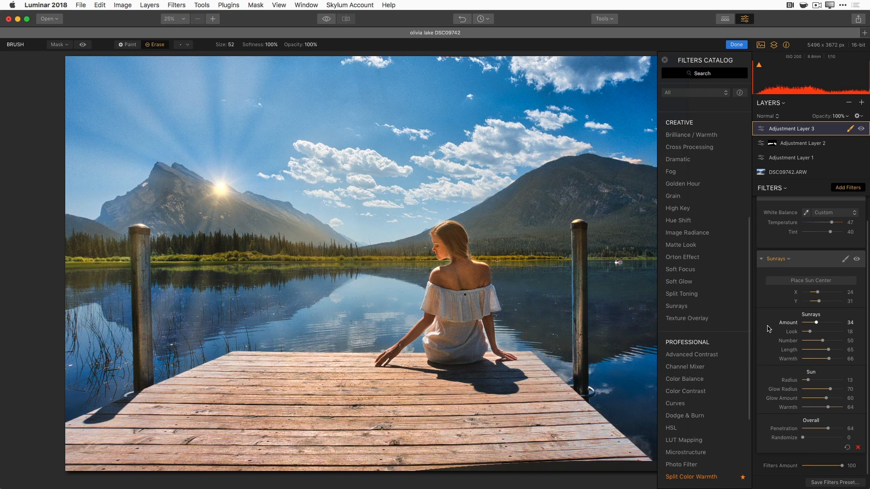
- Start a Sunrays mask in Paint mode with a first stroke near the left peak
click(845, 263)
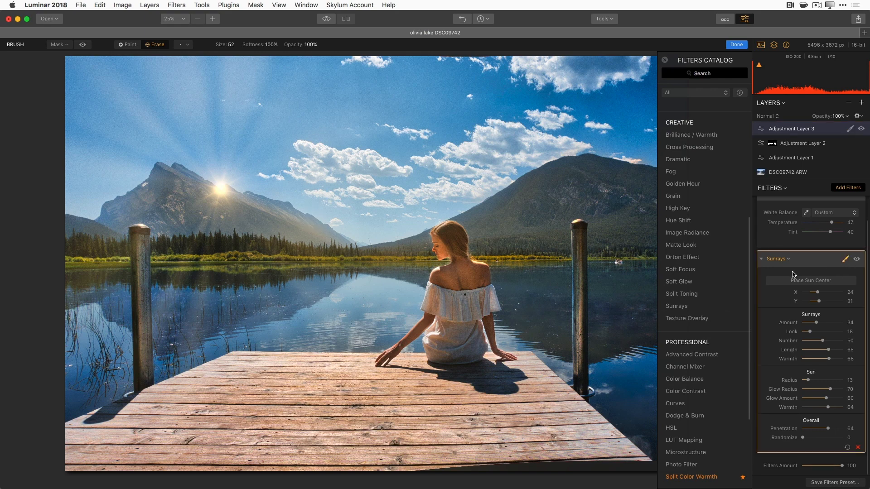
click(130, 45)
mouse_move(216, 205)
mouse_down()
mouse_move(222, 187)
mouse_move(323, 225)
mouse_move(305, 222)
mouse_move(327, 239)
mouse_move(299, 245)
mouse_up()
- Enlarge the brush to 124 and paint the Sunrays mask along the treeline and mountain
key(bracketright)
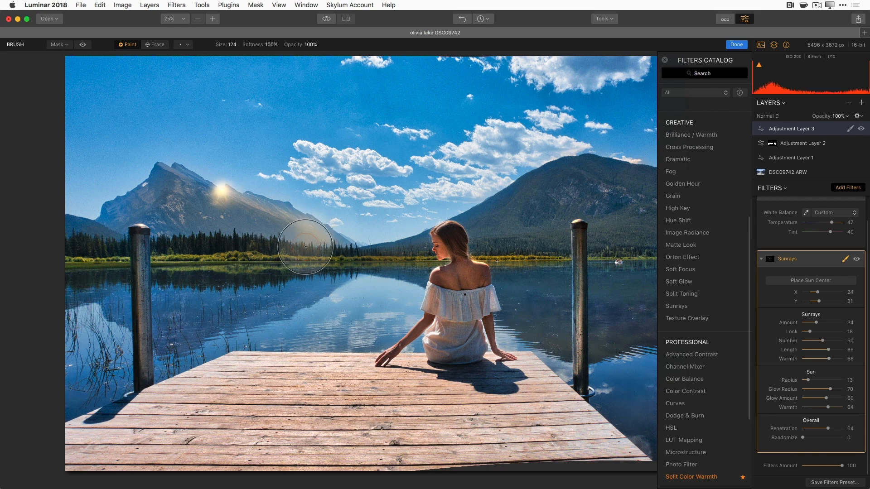
mouse_move(305, 247)
mouse_down()
mouse_move(228, 228)
mouse_move(198, 239)
mouse_move(194, 194)
mouse_move(148, 231)
mouse_up()
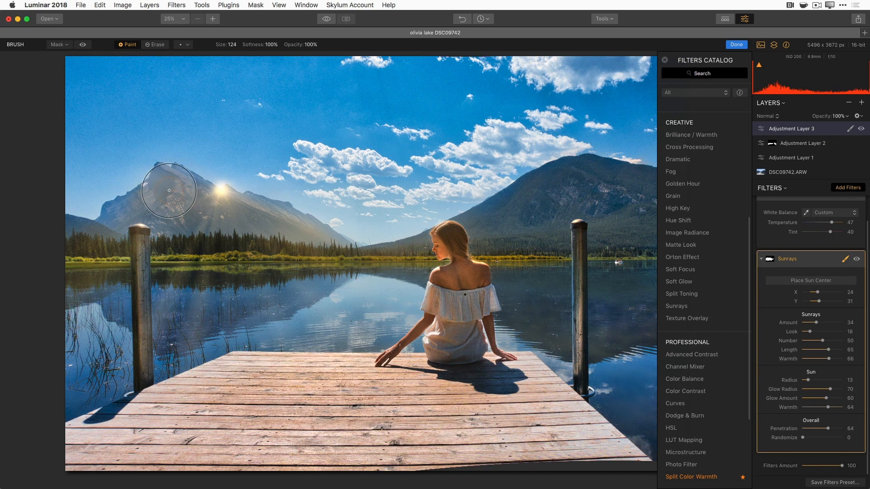
click(845, 260)
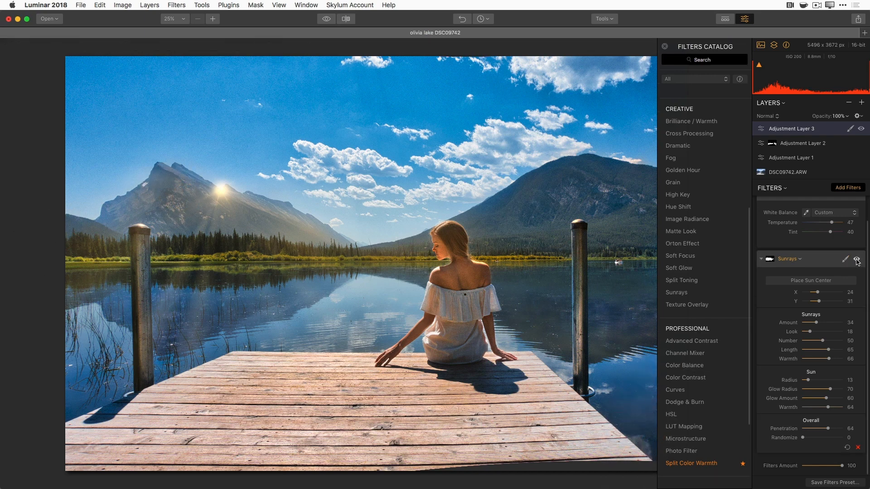
- Toggle the Sunrays filter off and on repeatedly to compare the glow
click(857, 259)
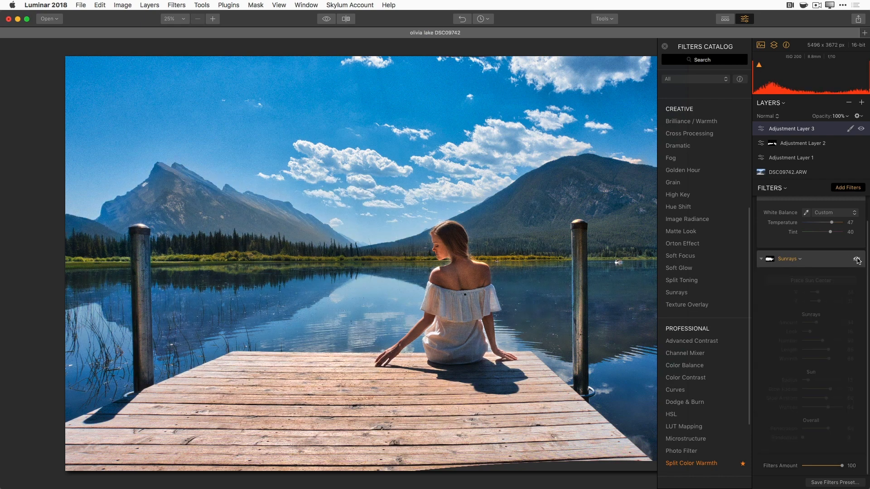
click(857, 260)
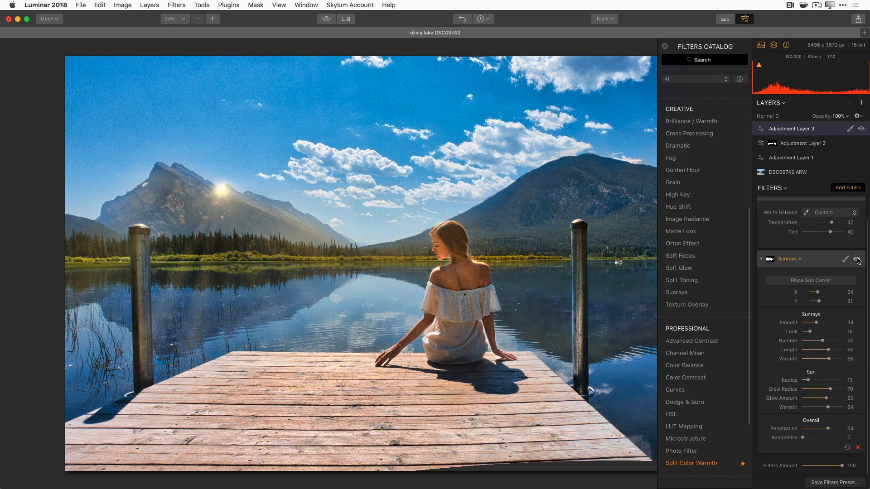
click(857, 260)
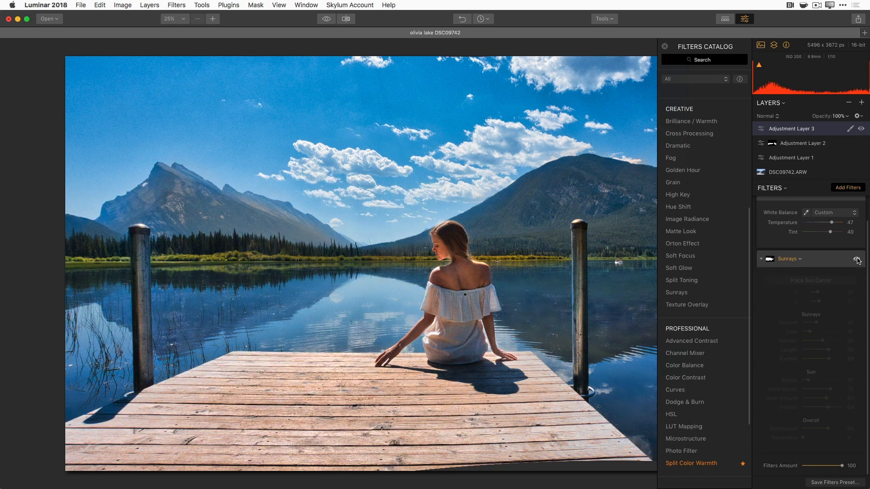
click(856, 260)
click(856, 260)
click(856, 260)
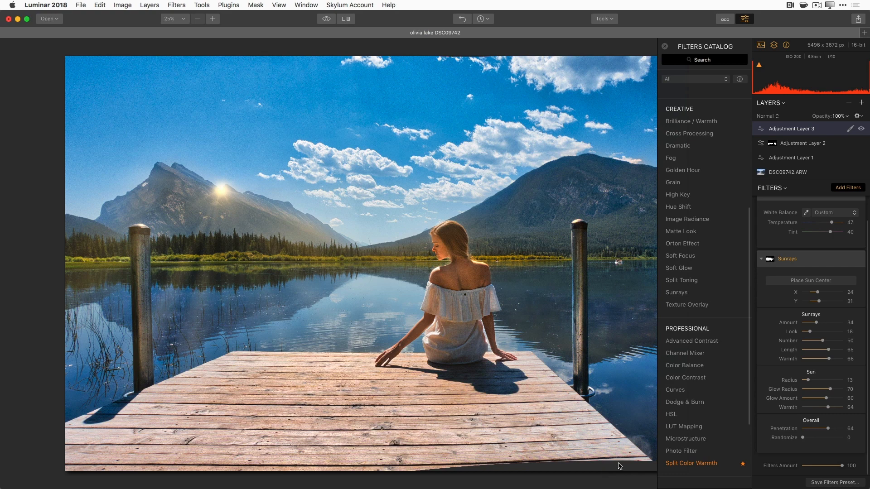
- Clone dock planks over the dark bottom edge on a Clone & Stamp layer, then compare it off and on
click(612, 21)
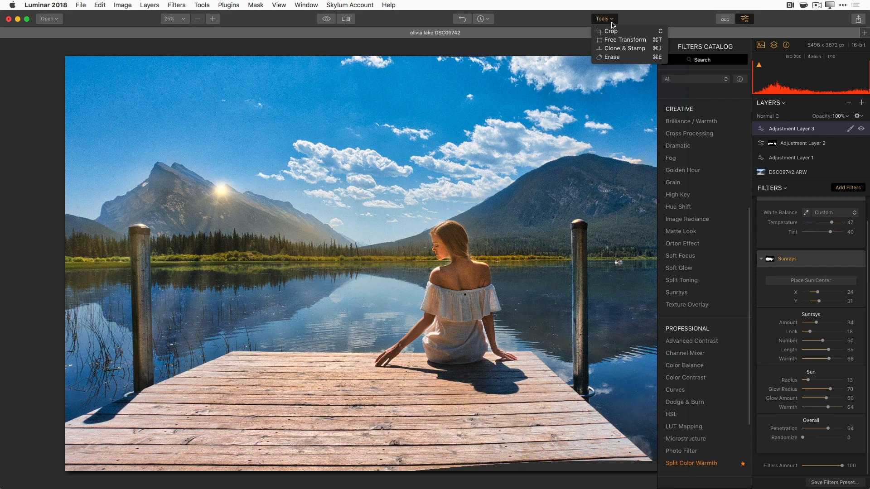
click(626, 49)
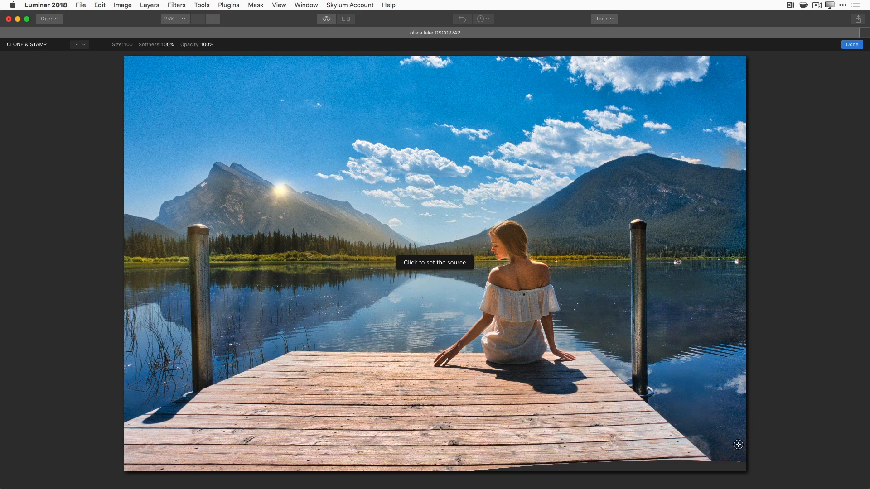
click(668, 423)
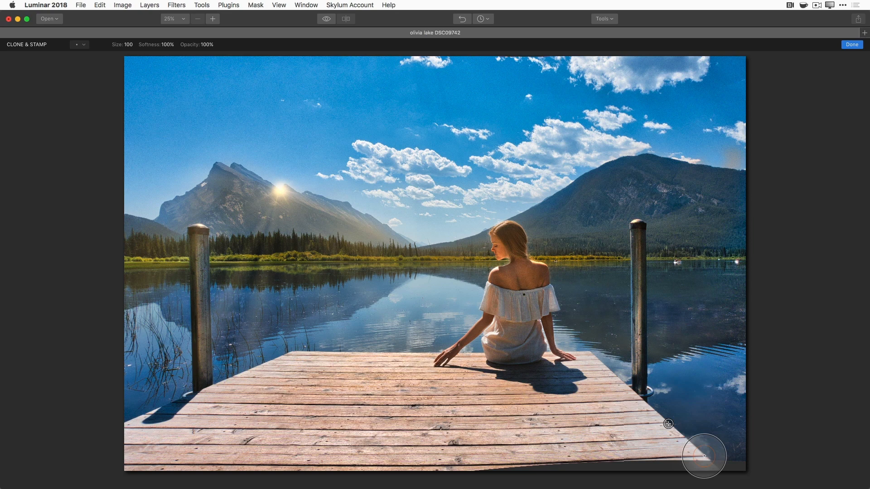
mouse_move(703, 450)
mouse_down()
mouse_move(703, 466)
mouse_move(693, 458)
mouse_move(640, 467)
mouse_up()
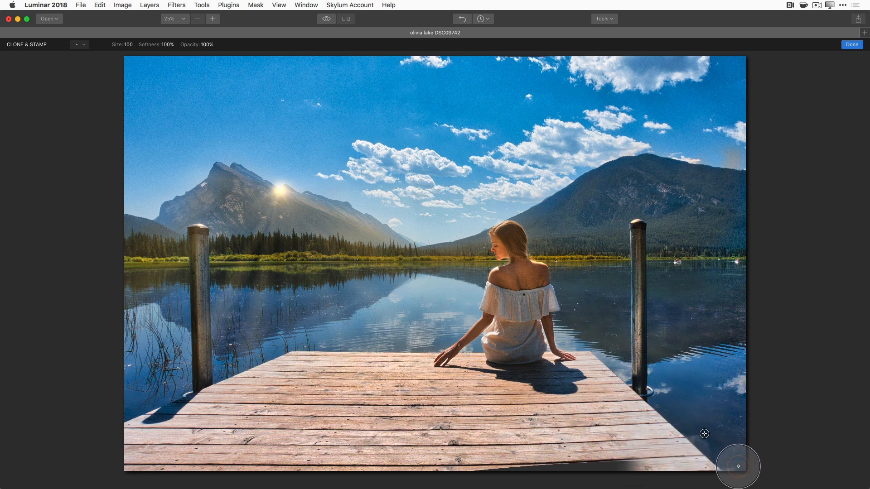
drag(731, 465, 491, 472)
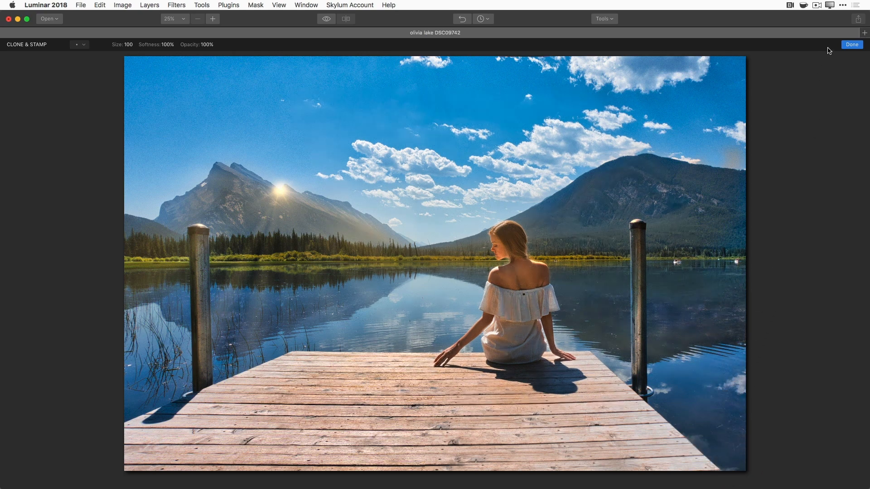
click(849, 44)
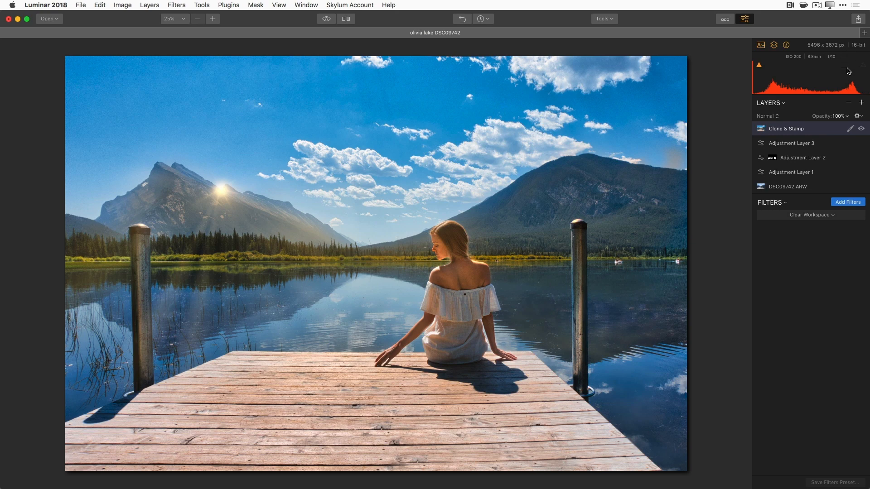
click(862, 129)
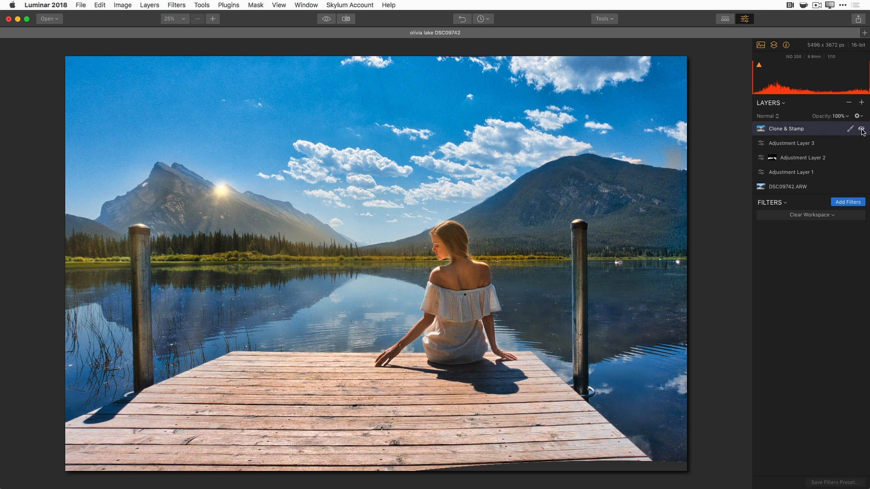
click(861, 130)
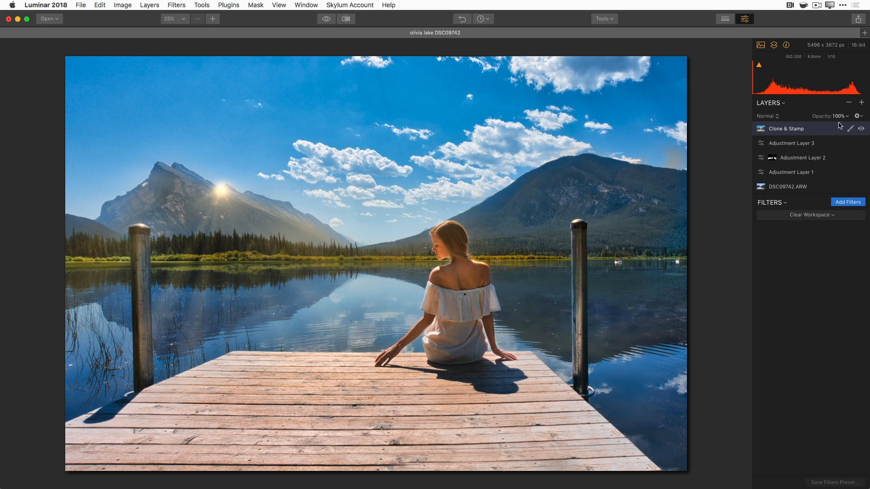
- Erase the two small boats at the lake's right with a size-20 brush, then mark the dress spot
click(613, 20)
click(613, 56)
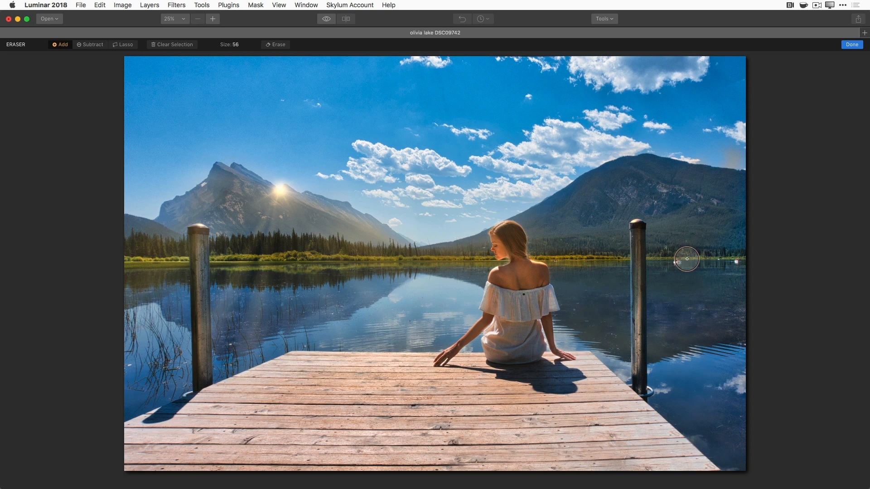
key(bracketleft)
key(bracketleft)
key(bracketleft)
key(bracketleft)
key(bracketleft)
key(bracketleft)
click(677, 262)
drag(677, 262, 684, 262)
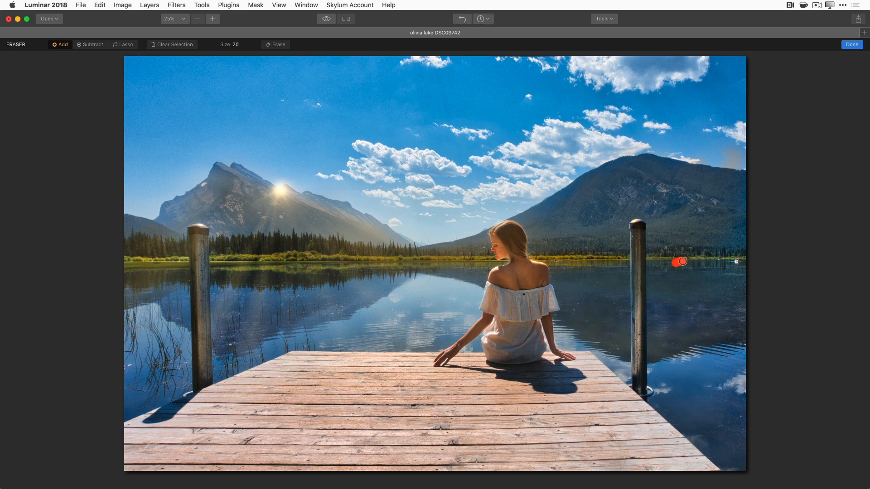
click(737, 262)
click(716, 258)
click(276, 45)
click(524, 294)
- Zoom in and erase the dress spot plus specks across the lake and tree reflection
scroll(543, 303, up, 1)
scroll(543, 303, up, 5)
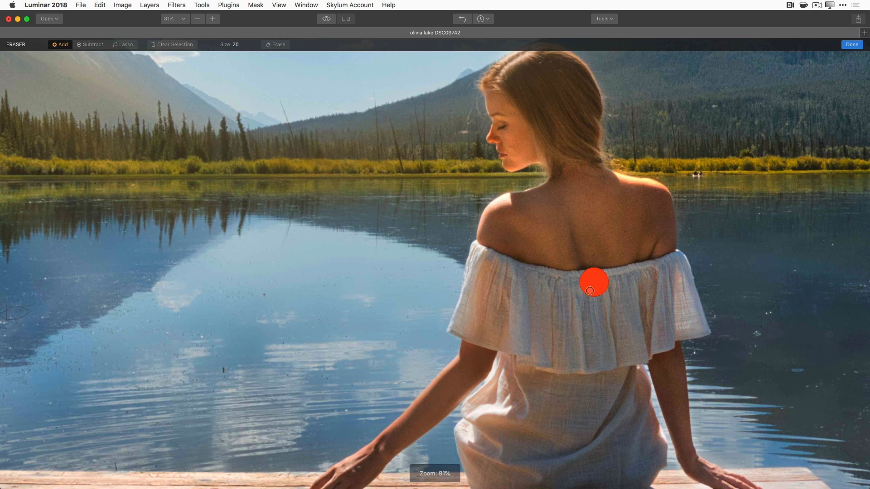
key(super+z)
click(594, 285)
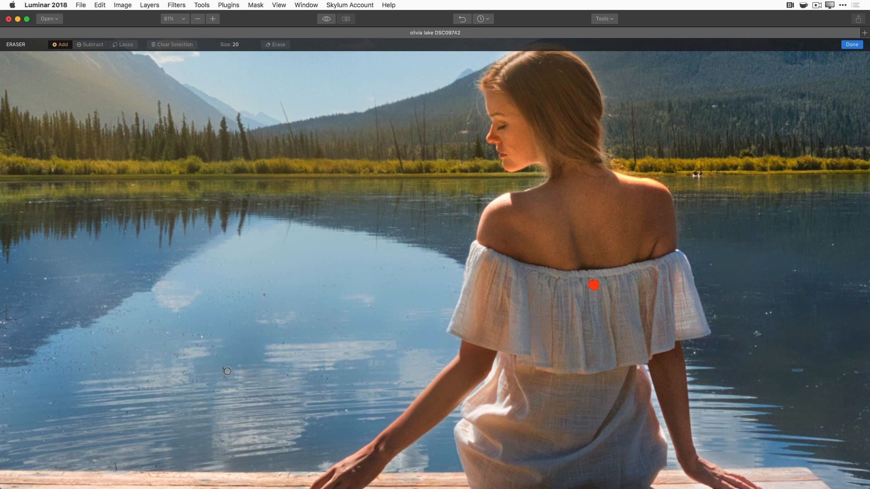
drag(226, 374, 223, 365)
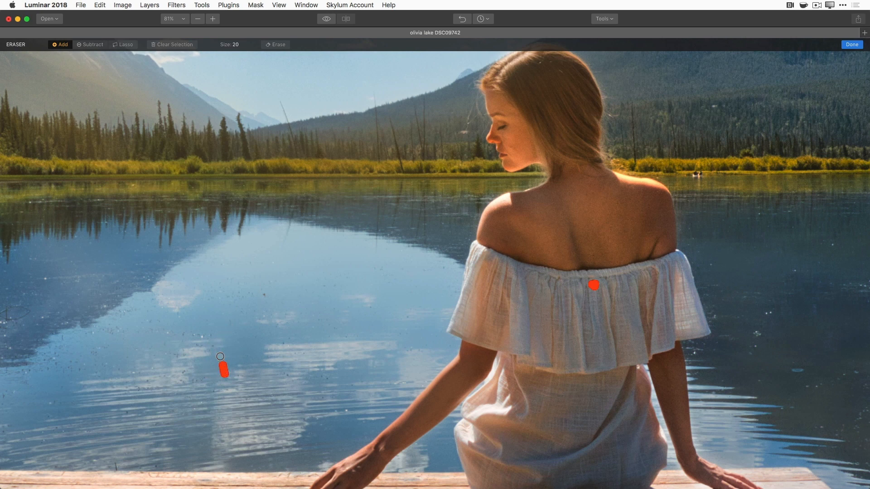
click(203, 335)
click(266, 296)
click(47, 276)
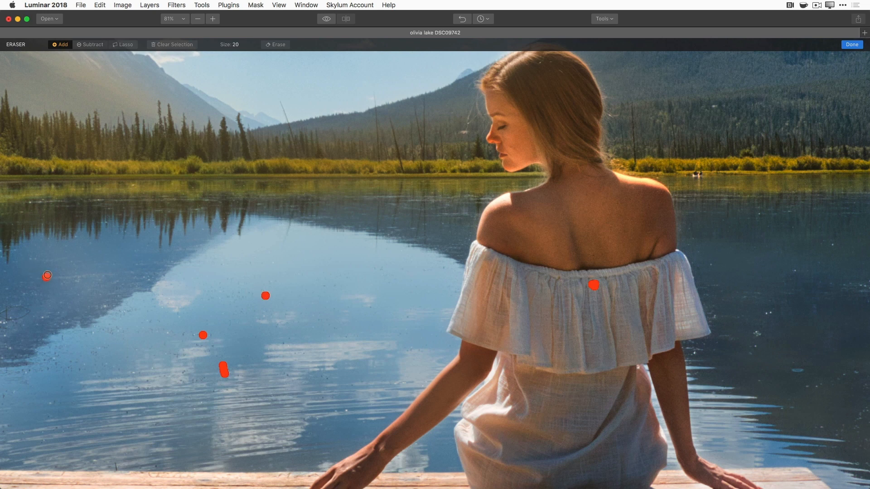
click(284, 344)
drag(789, 372, 803, 371)
drag(753, 336, 762, 334)
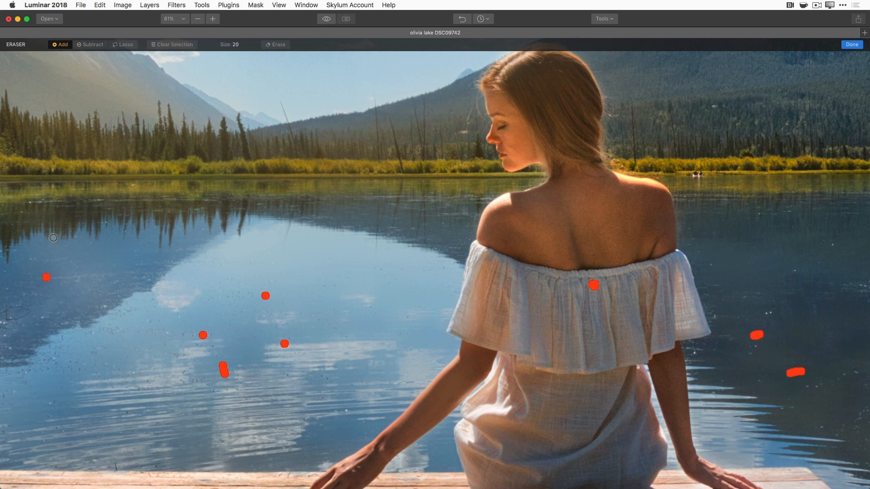
drag(97, 201, 106, 200)
click(285, 45)
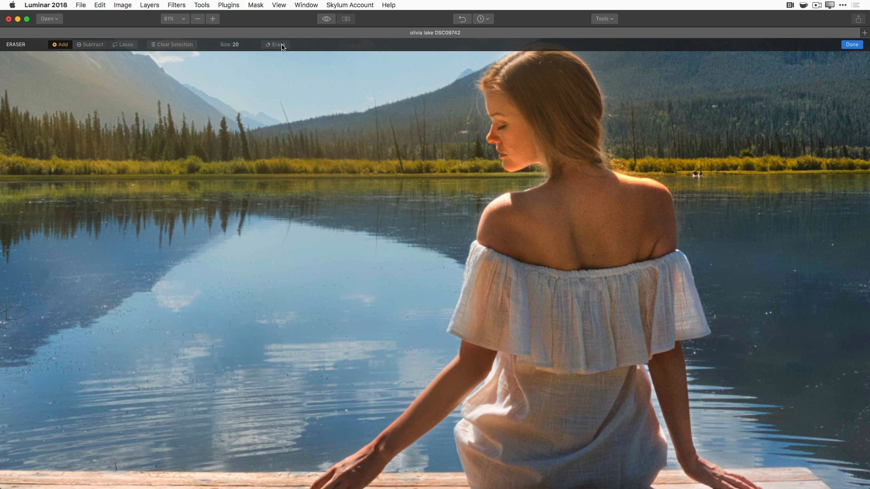
- Zoom to fit, erase the spots near the reeds, and apply the Erased layer
key(super+0)
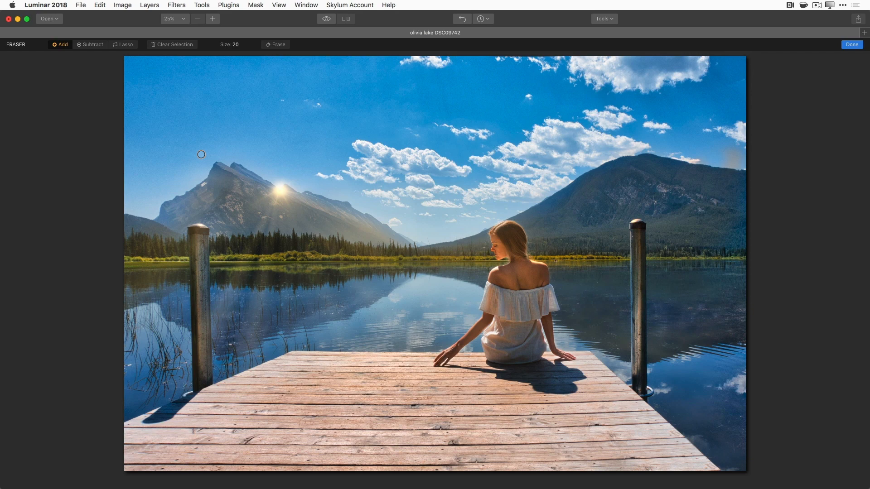
drag(128, 367, 133, 365)
drag(228, 346, 241, 344)
click(231, 364)
click(852, 44)
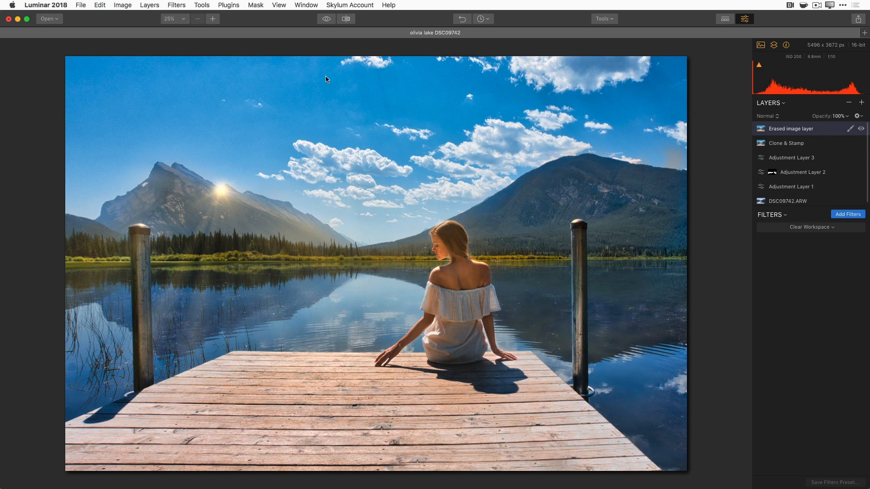
click(327, 20)
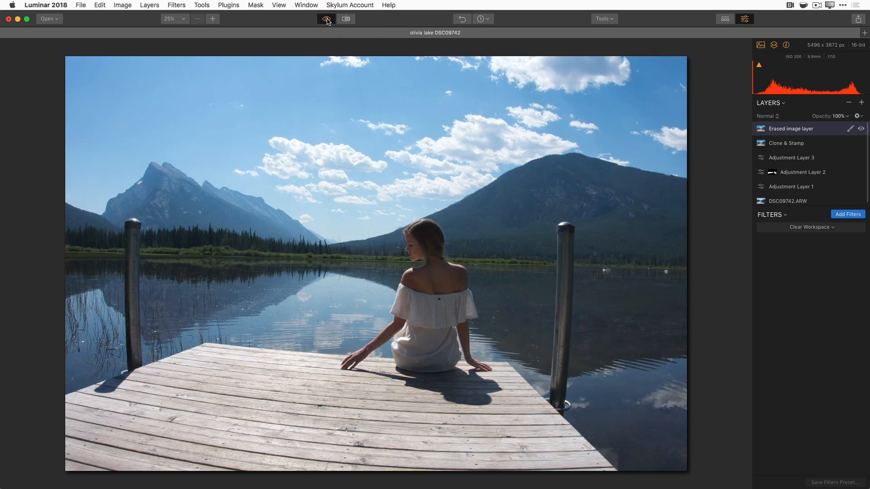
click(326, 20)
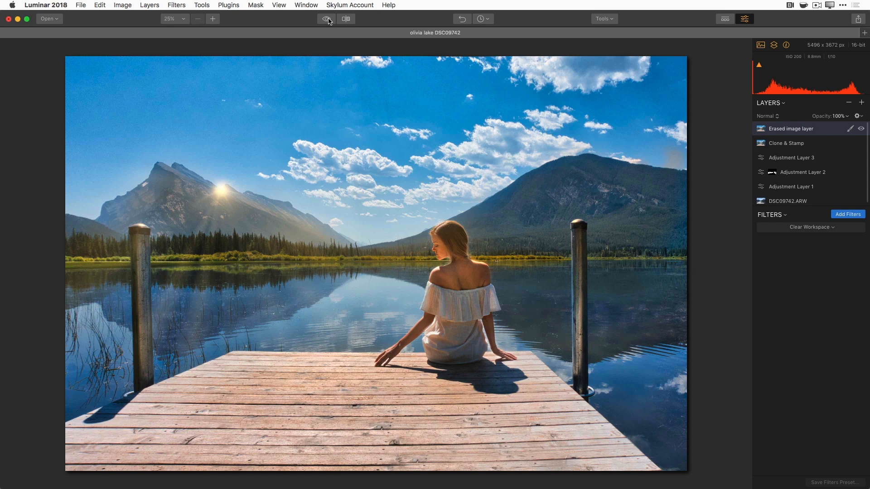
click(347, 19)
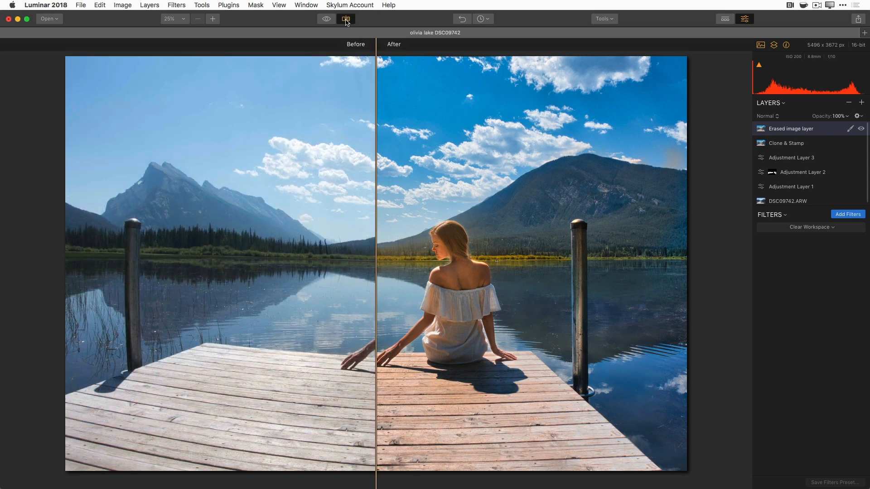
drag(376, 313, 157, 281)
click(349, 21)
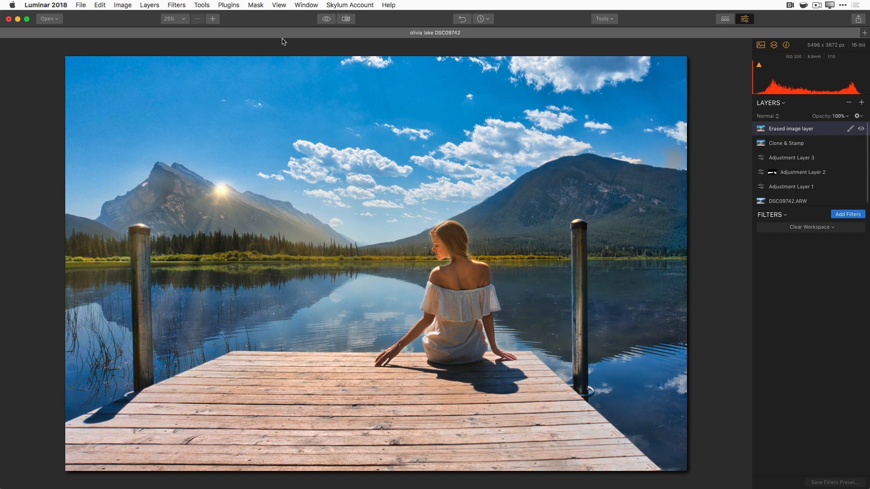
- Start exporting the photo with the format set to JPEG at quality 85
click(81, 5)
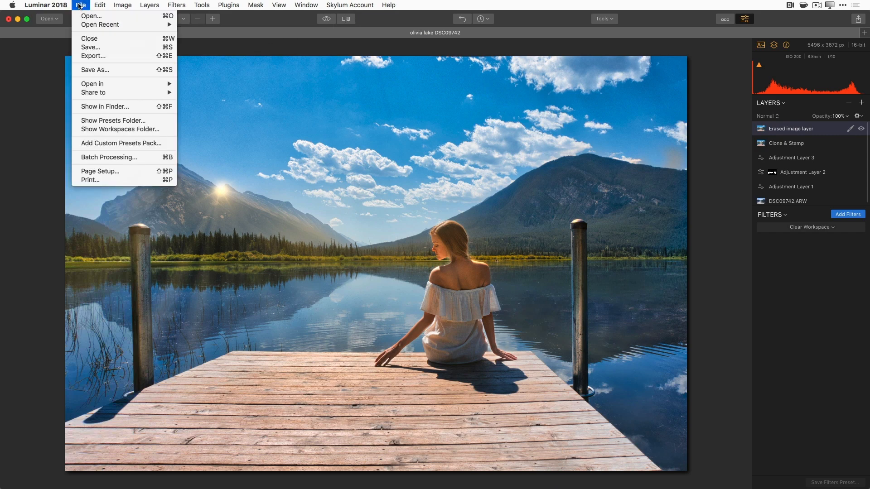
click(93, 56)
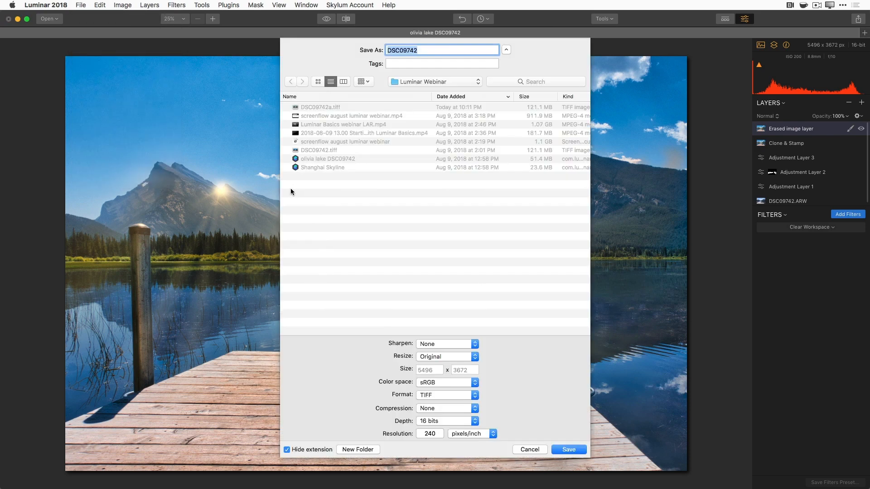
click(475, 421)
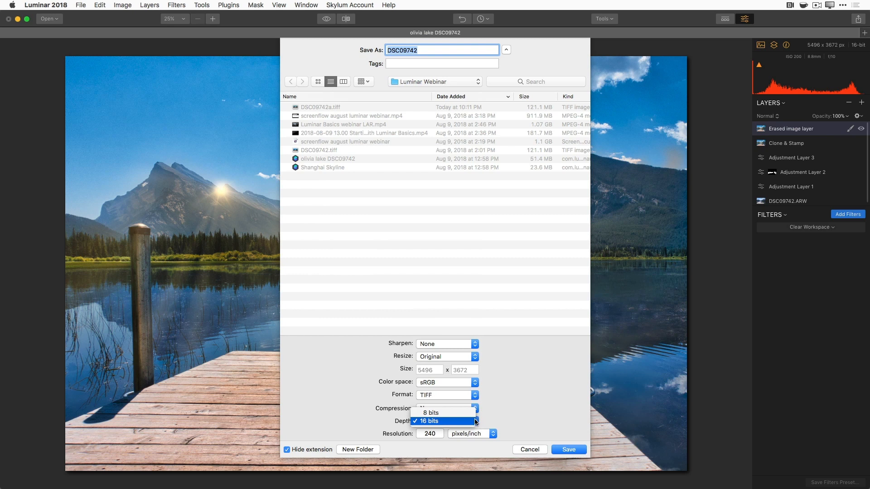
click(475, 421)
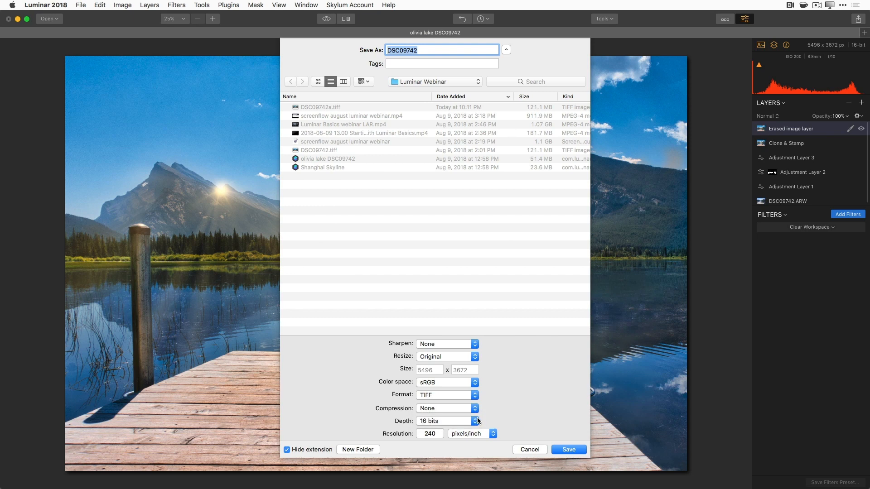
click(473, 395)
click(470, 380)
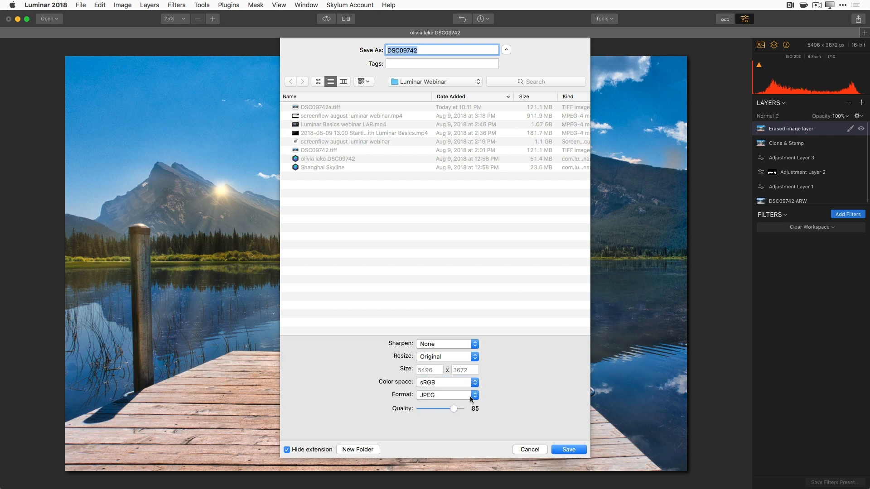
click(476, 398)
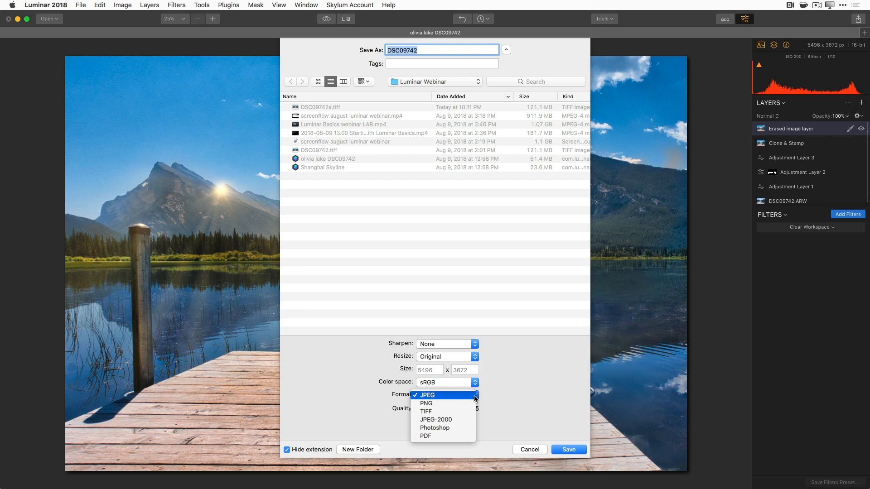
click(475, 399)
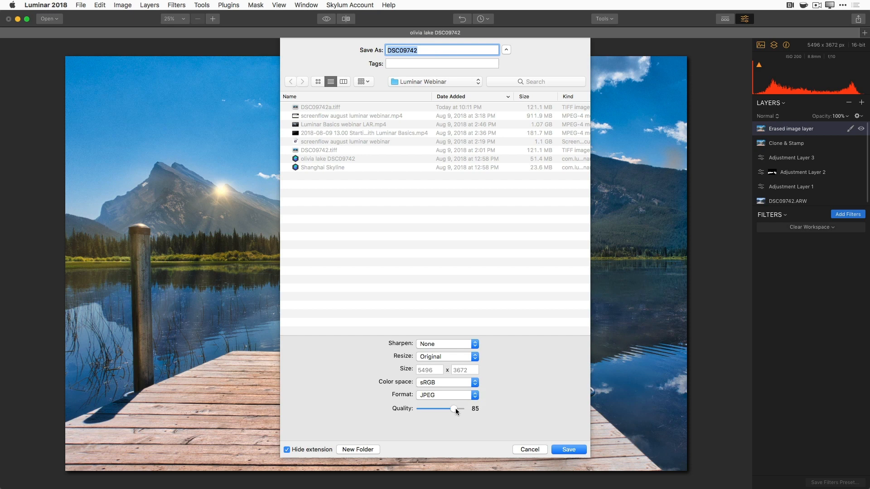
- Prefix the file name with a description of the woman at the lake and save the JPEG
click(388, 51)
text(Olivia at the lake)
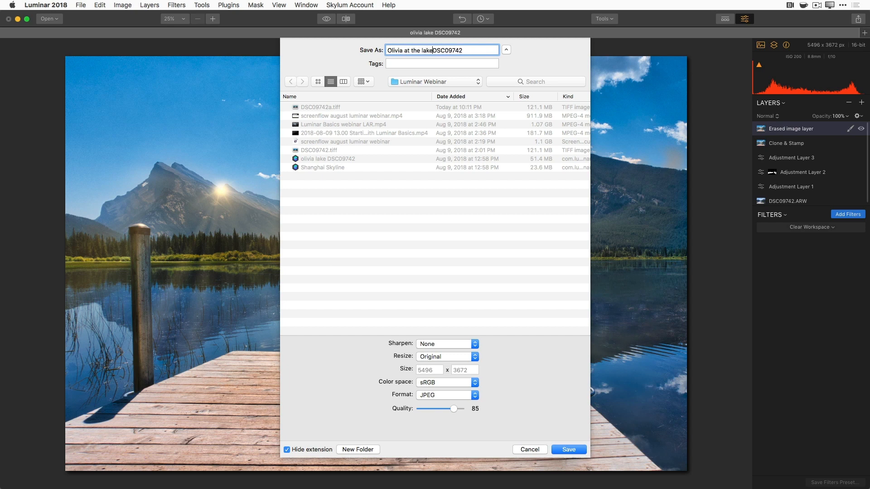
text(_)
click(568, 447)
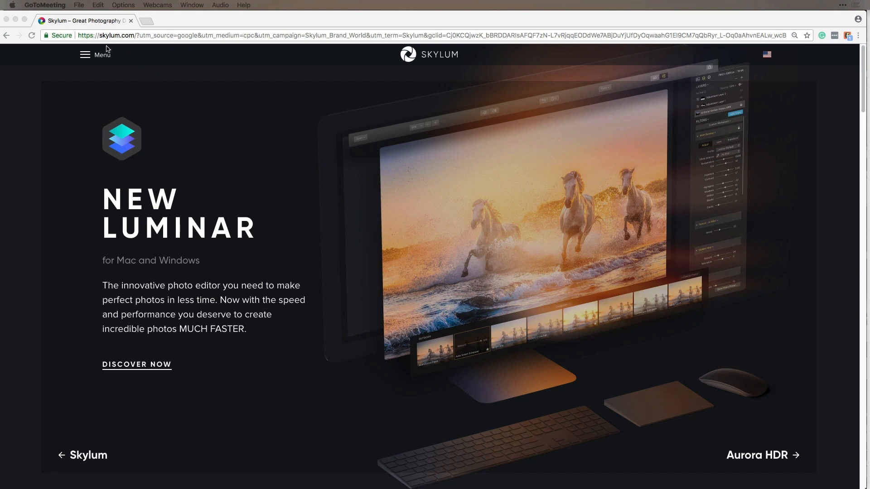
- Bring Chrome showing the skylum.com homepage to the front
click(94, 56)
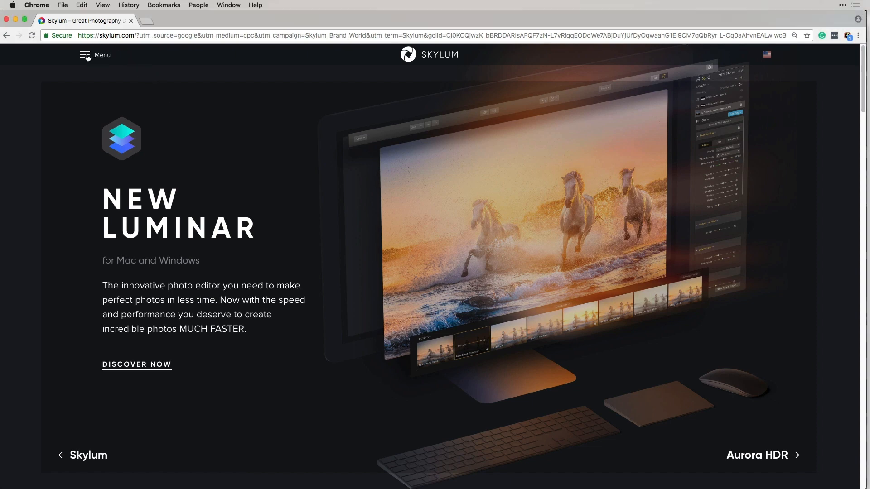
- Go to the Luminar 2018 product page from the site menu
click(89, 57)
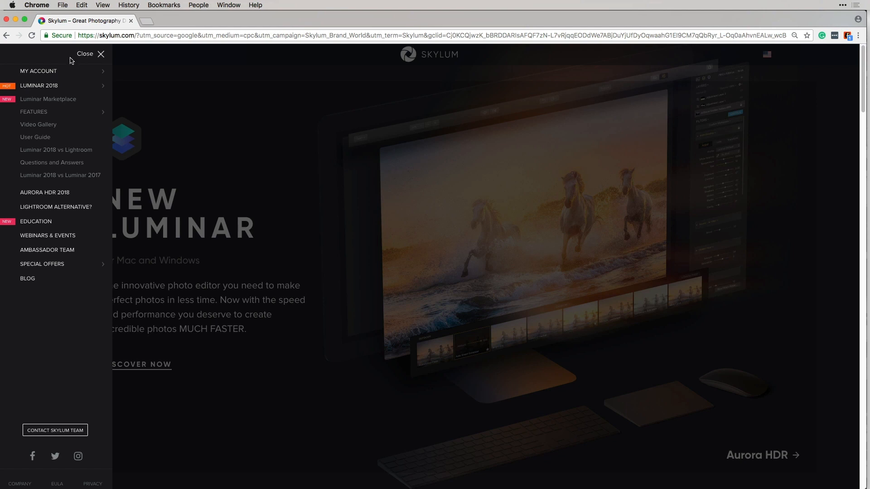
mouse_move(53, 73)
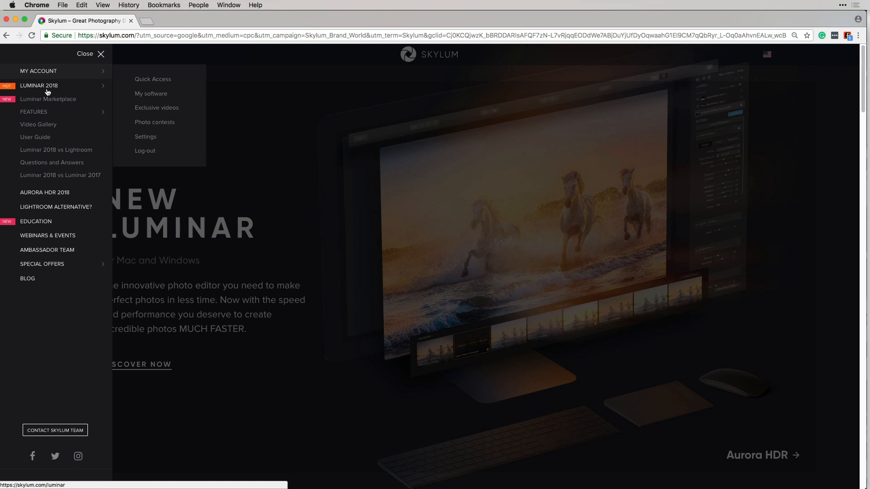
click(41, 87)
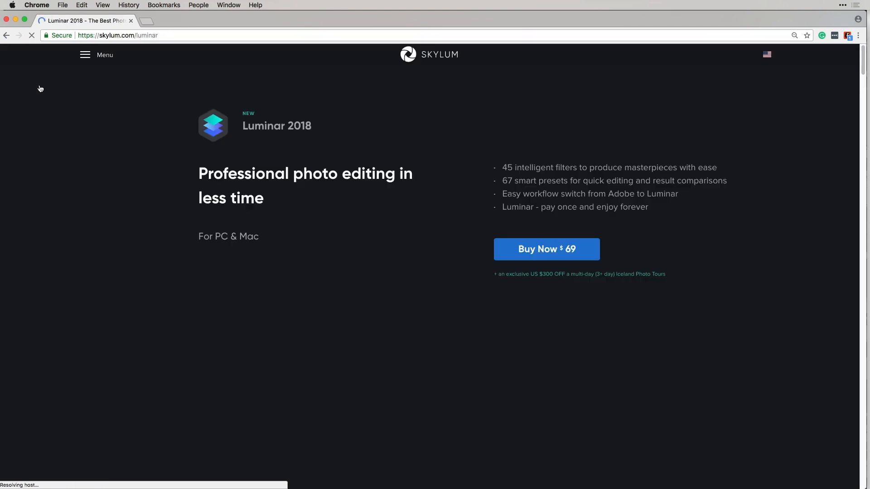
- Scroll the product page and open the Luminar 2018 PC & Mac comparison
scroll(393, 267, down, 10)
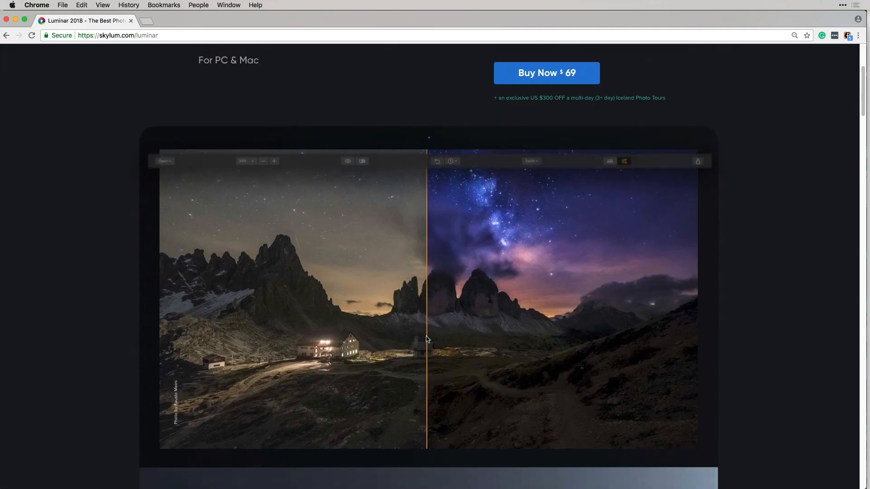
scroll(428, 339, down, 20)
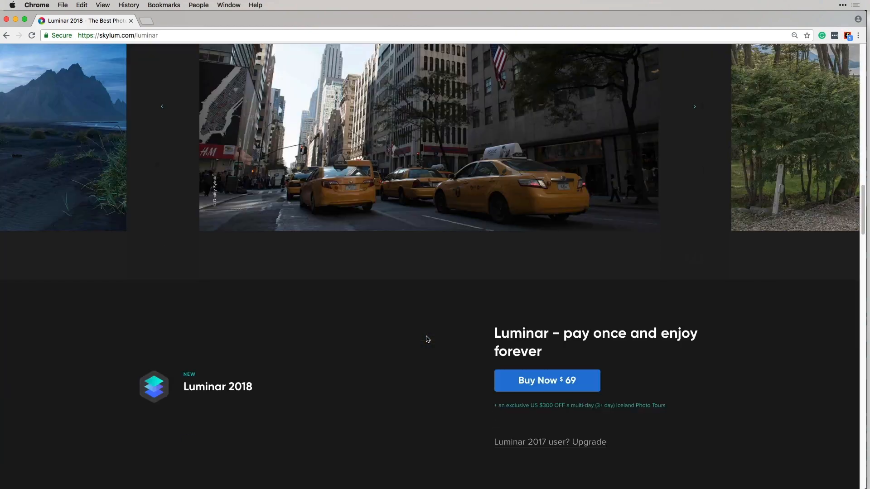
scroll(428, 339, down, 15)
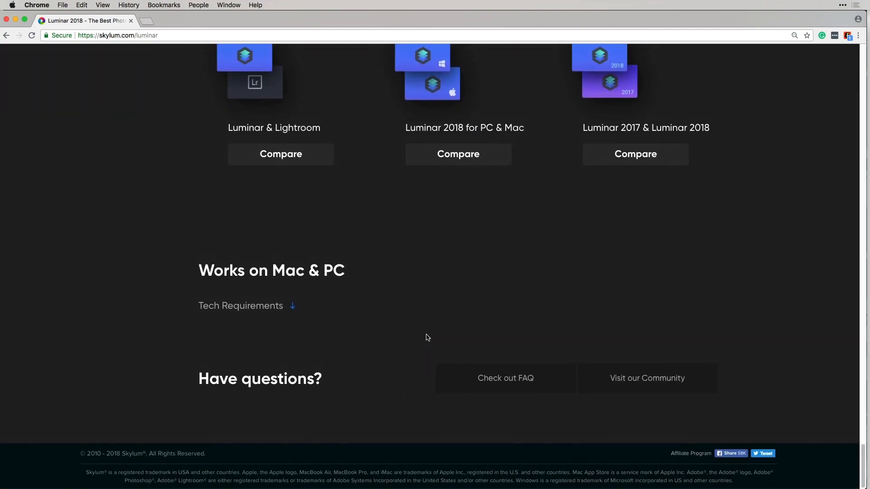
scroll(425, 335, up, 5)
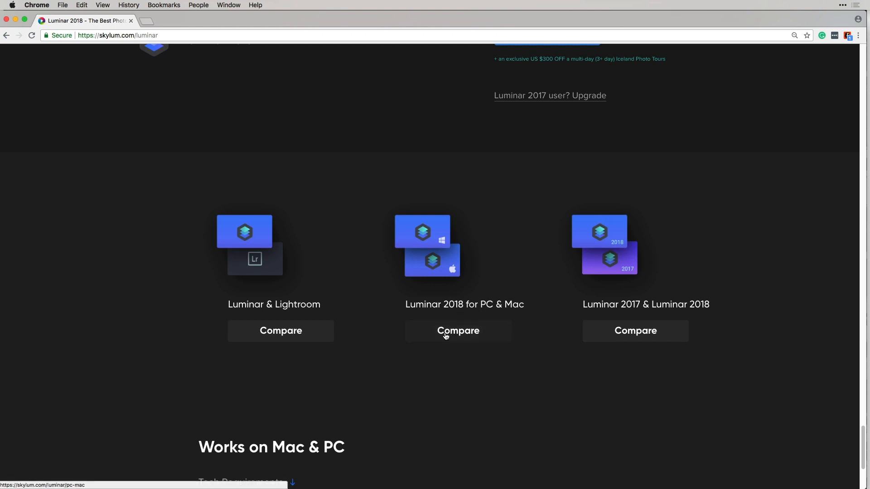
click(460, 334)
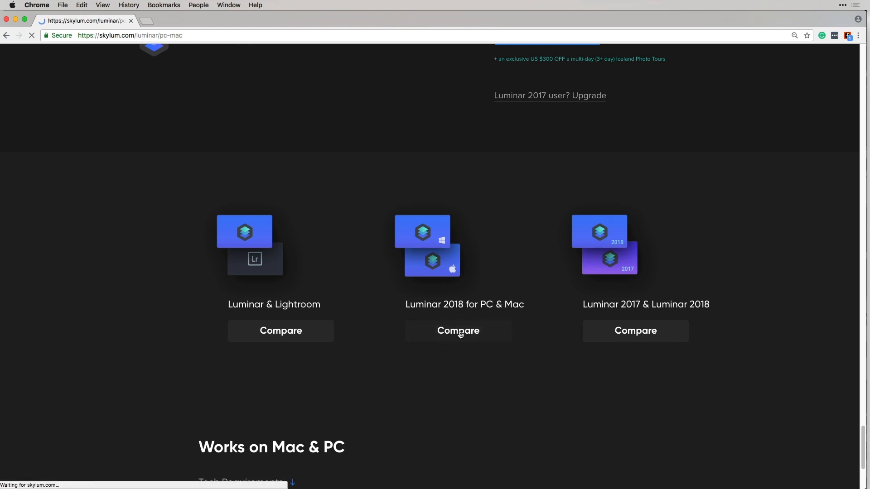
- Scroll through the Luminar 2018 Windows vs Mac feature comparison table
scroll(535, 289, down, 5)
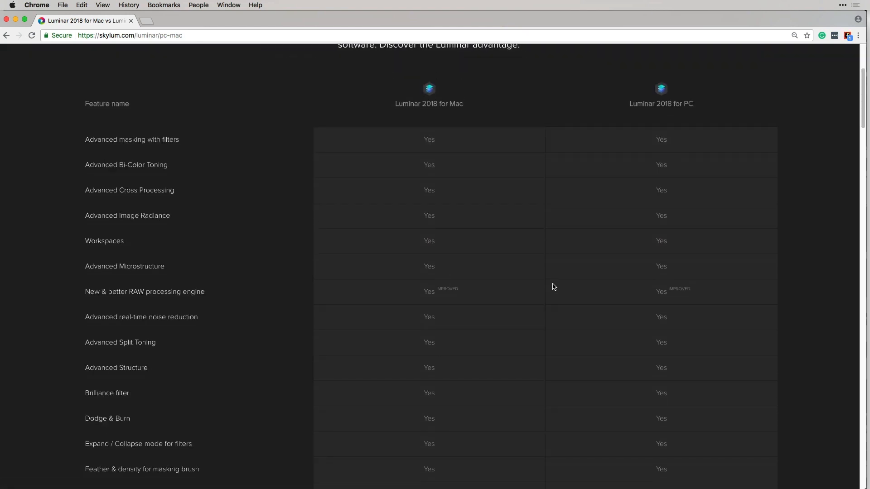
scroll(554, 286, down, 12)
scroll(554, 286, down, 13)
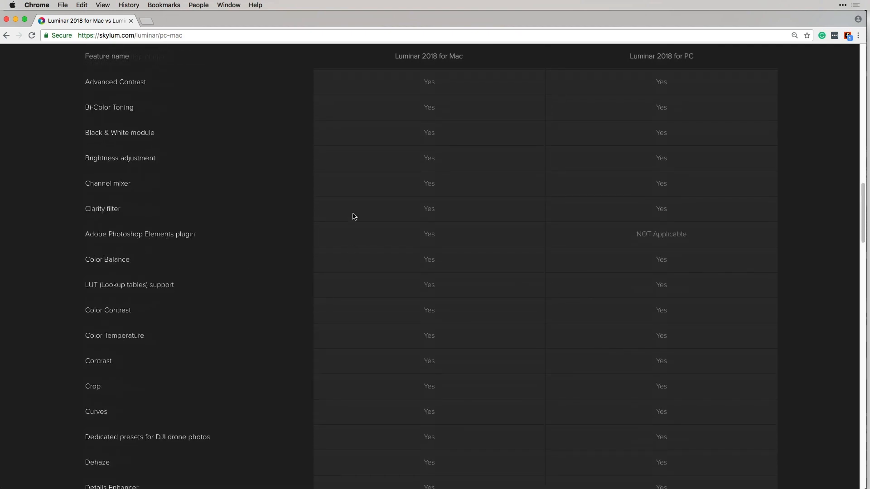
scroll(579, 307, down, 6)
scroll(580, 309, down, 20)
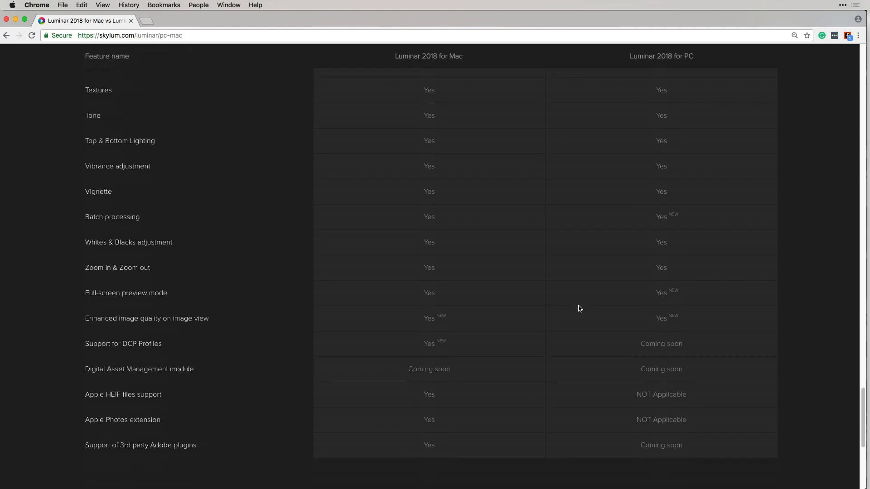
- Open the Luminar User Guide for Mac from the Skylum site menu
scroll(578, 307, up, 20)
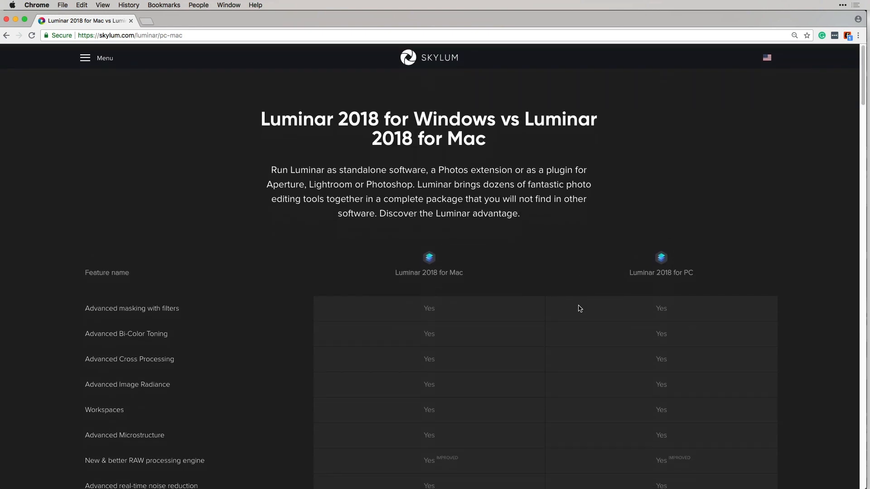
click(84, 57)
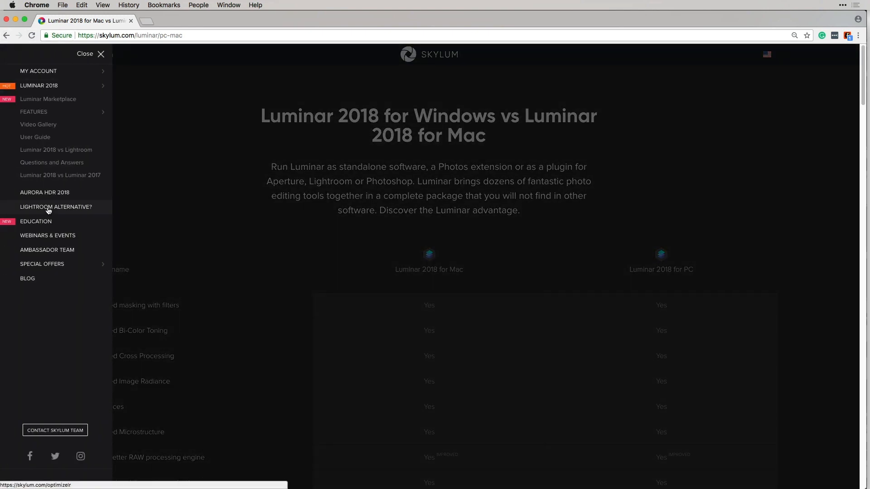
click(39, 137)
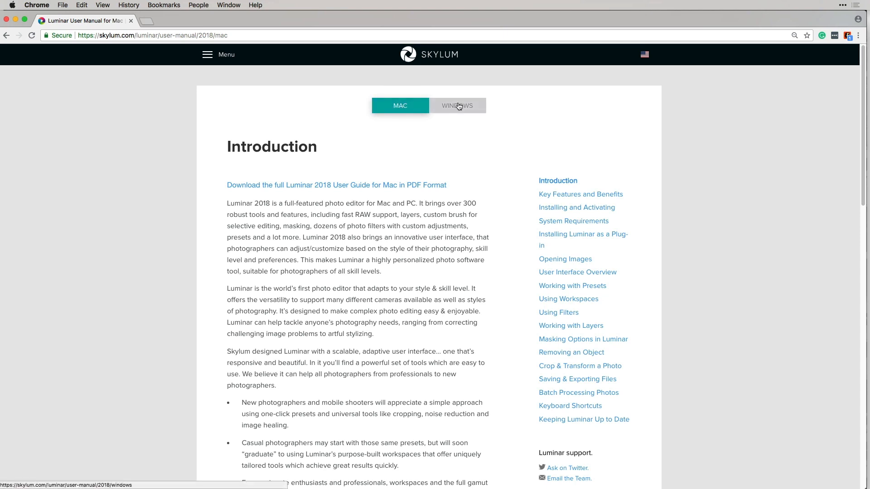
scroll(419, 245, down, 5)
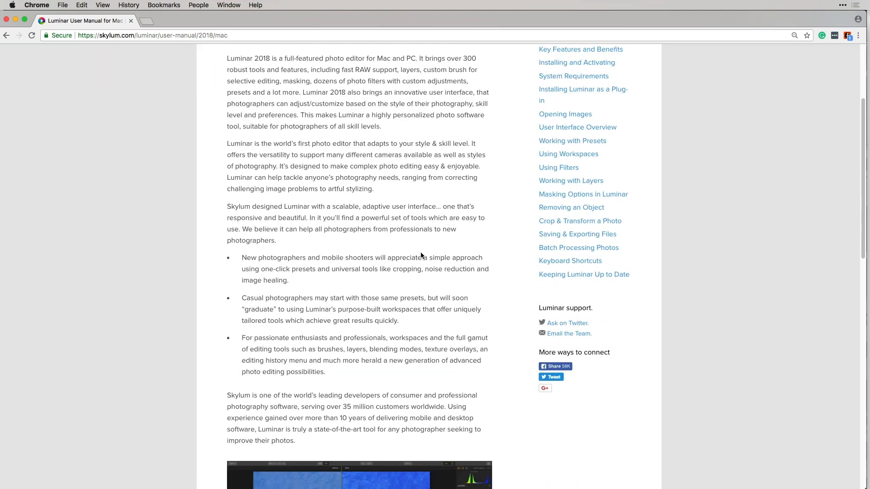
click(562, 169)
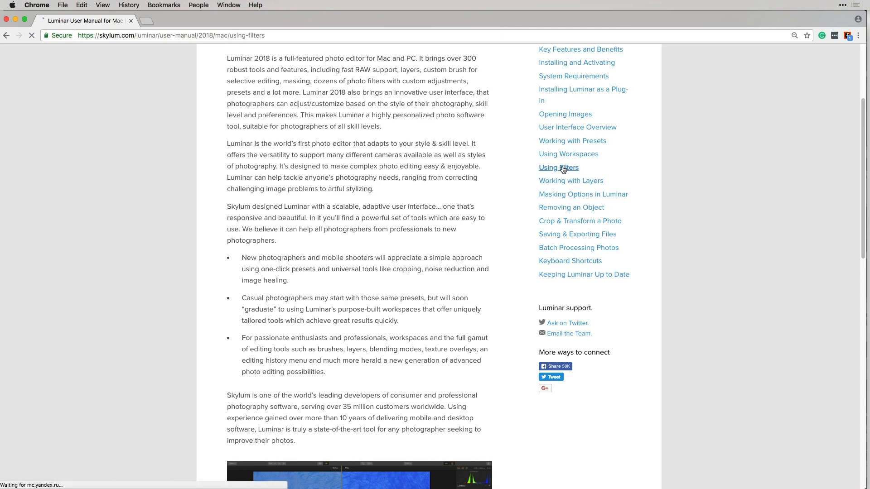
scroll(487, 329, down, 15)
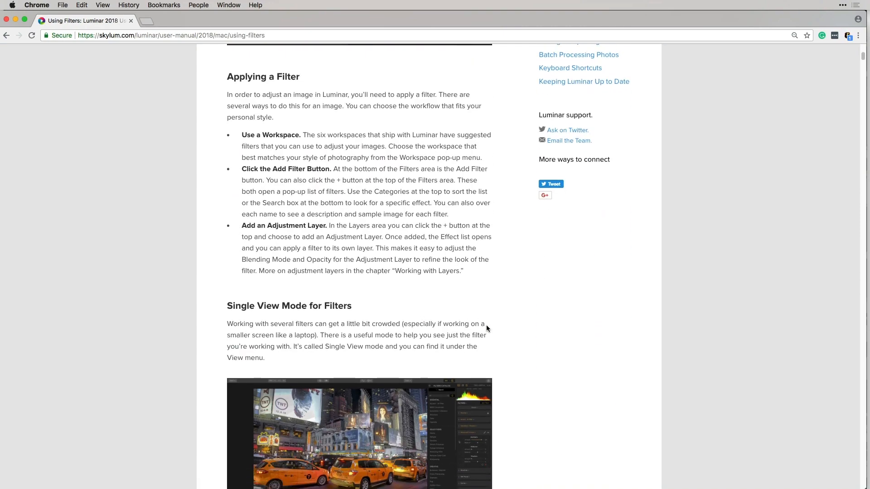
scroll(488, 328, down, 20)
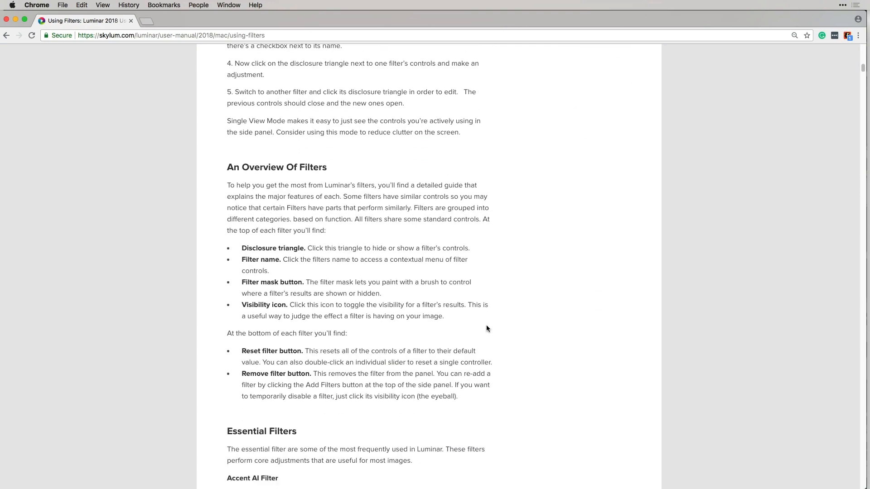
scroll(487, 328, down, 5)
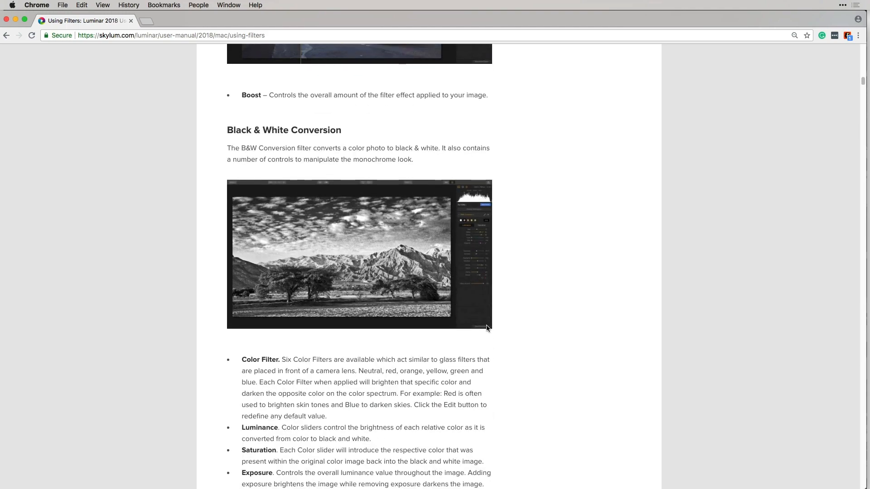
scroll(487, 328, up, 20)
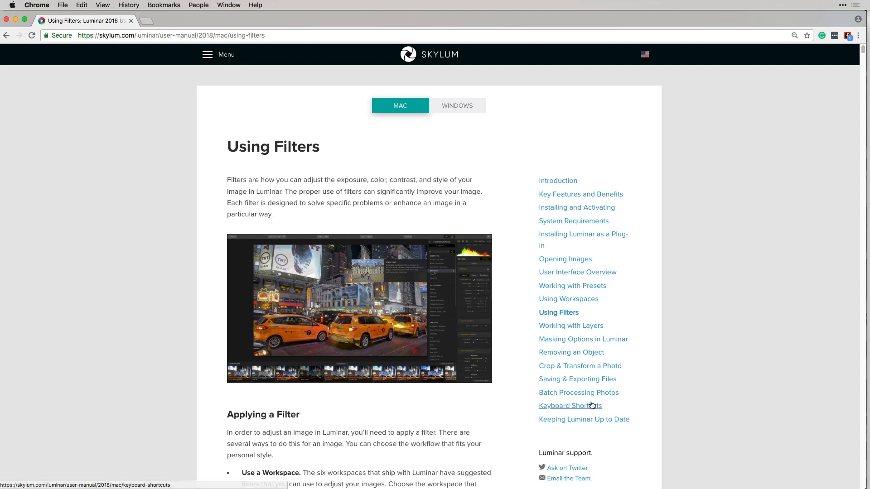
- Open the manual's Keyboard Shortcuts page and read down through the Mac shortcut lists
click(564, 408)
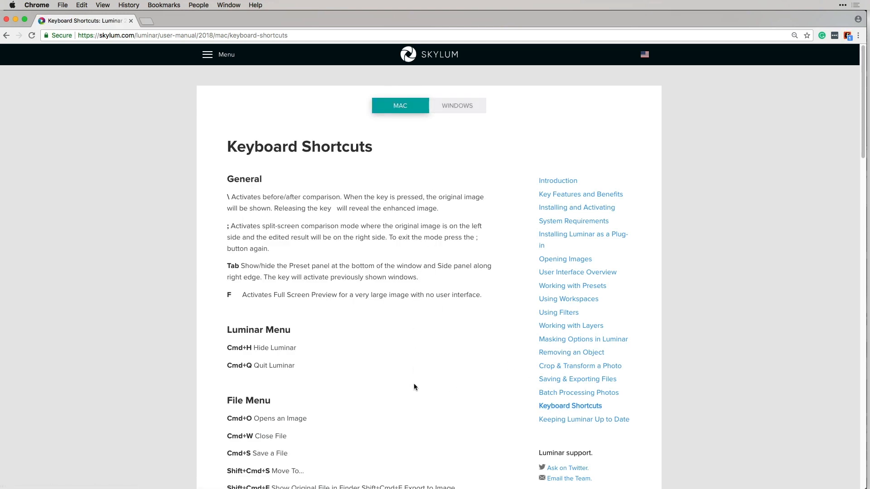
scroll(414, 386, down, 5)
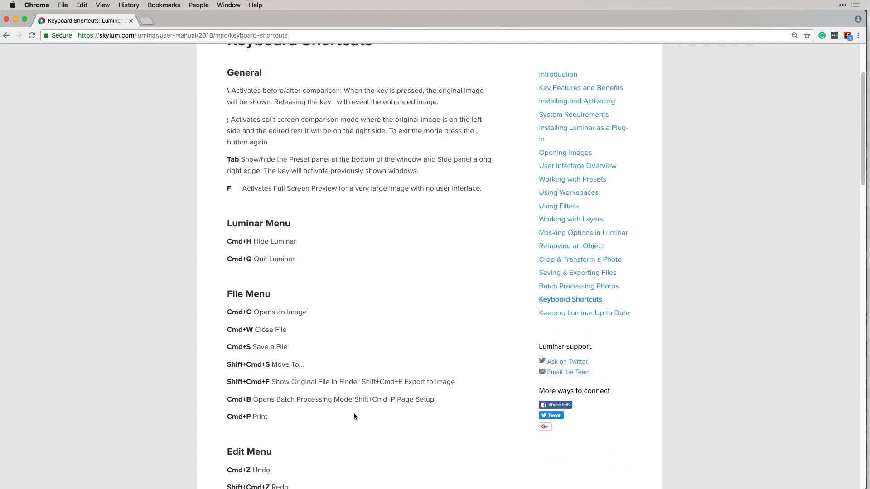
scroll(373, 457, down, 10)
scroll(372, 457, down, 15)
scroll(373, 457, down, 9)
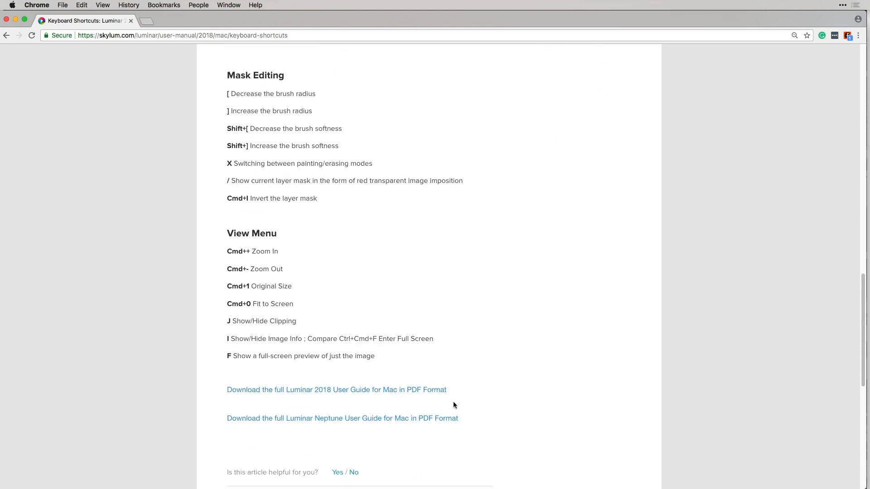
- Return to the top of the Keyboard Shortcuts page and open the Skylum site menu
scroll(478, 375, up, 2)
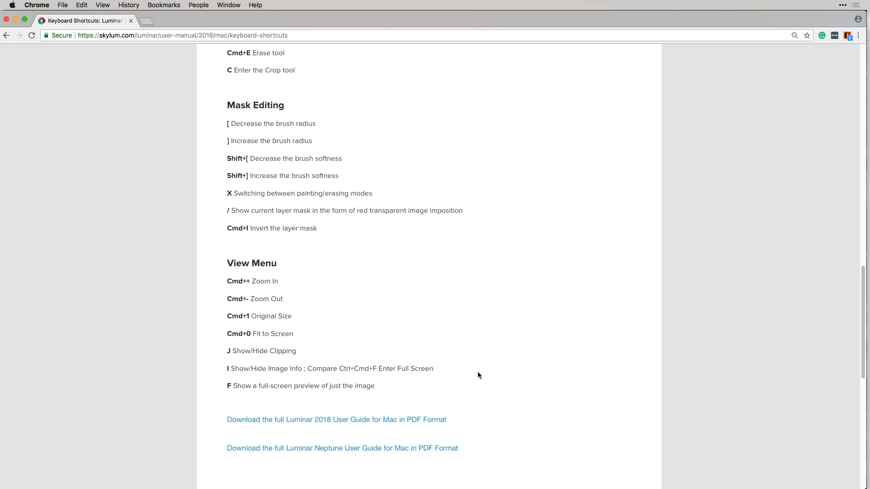
scroll(478, 375, up, 20)
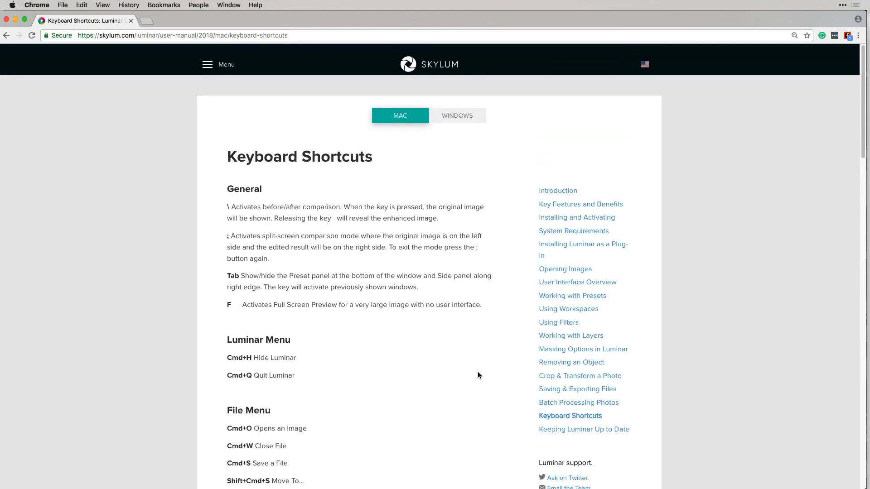
click(207, 55)
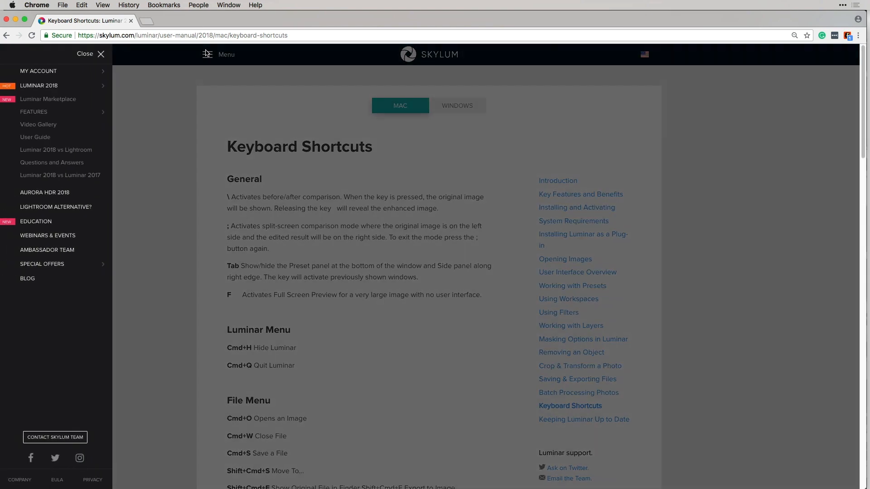
- Go to Skylum's Education page and scroll through its posts
click(26, 226)
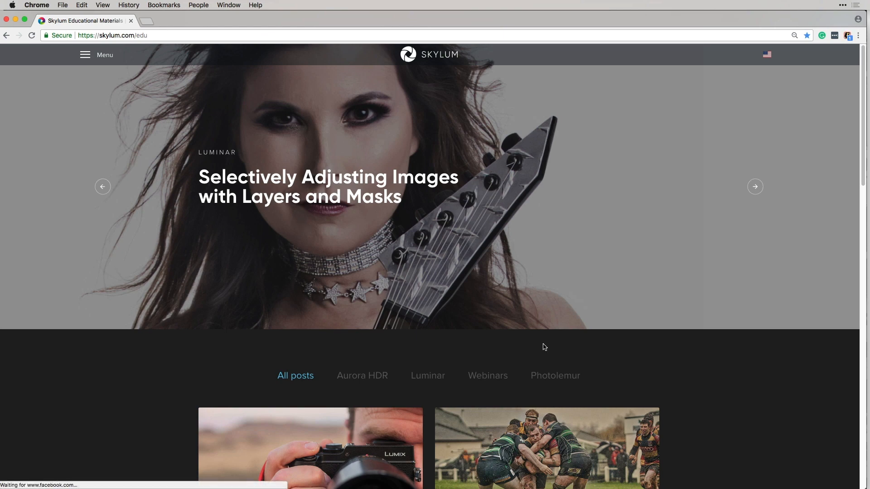
scroll(772, 457, down, 2)
scroll(772, 457, down, 5)
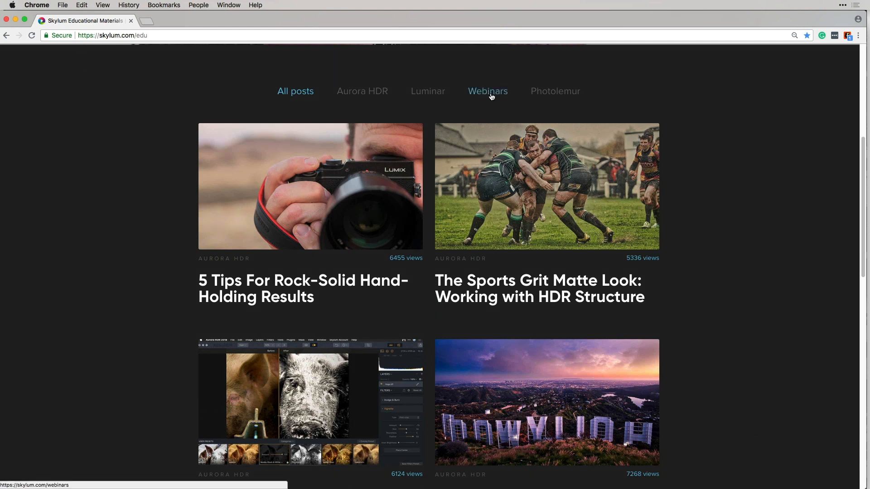
- Filter the educational posts to Luminar only and browse them
click(428, 93)
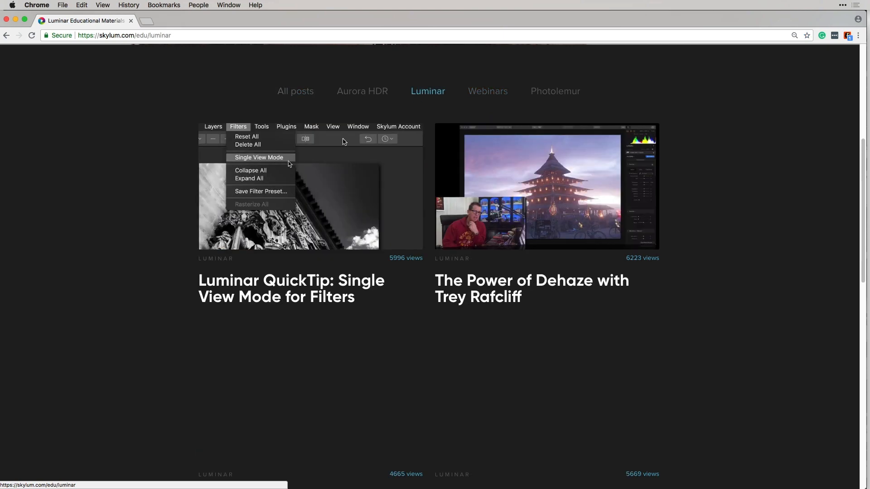
scroll(363, 353, down, 4)
scroll(363, 353, up, 2)
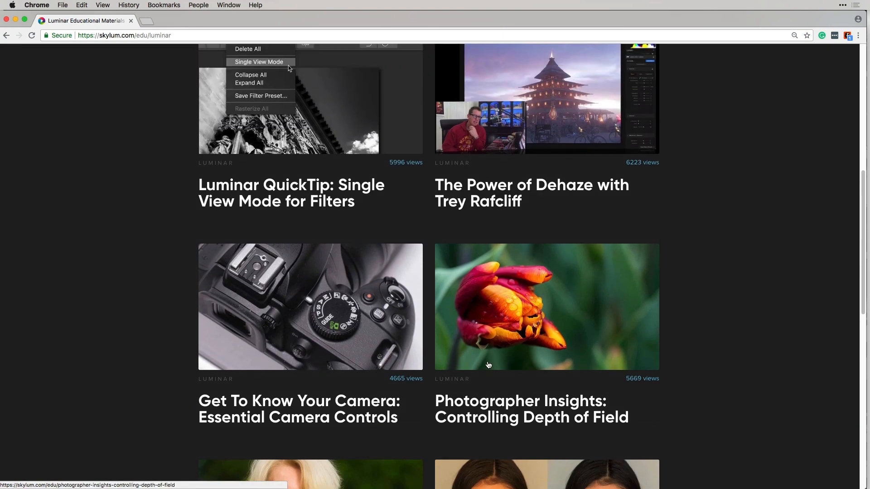
scroll(740, 373, down, 1)
scroll(741, 373, down, 6)
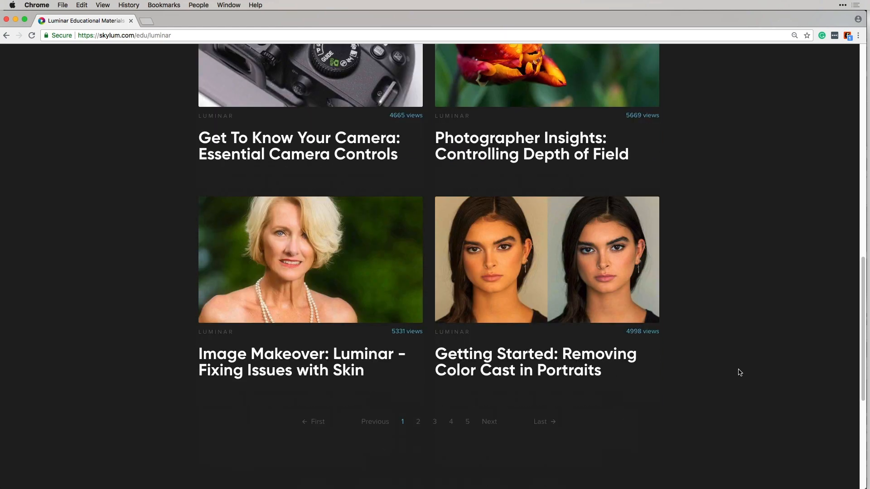
scroll(740, 372, up, 13)
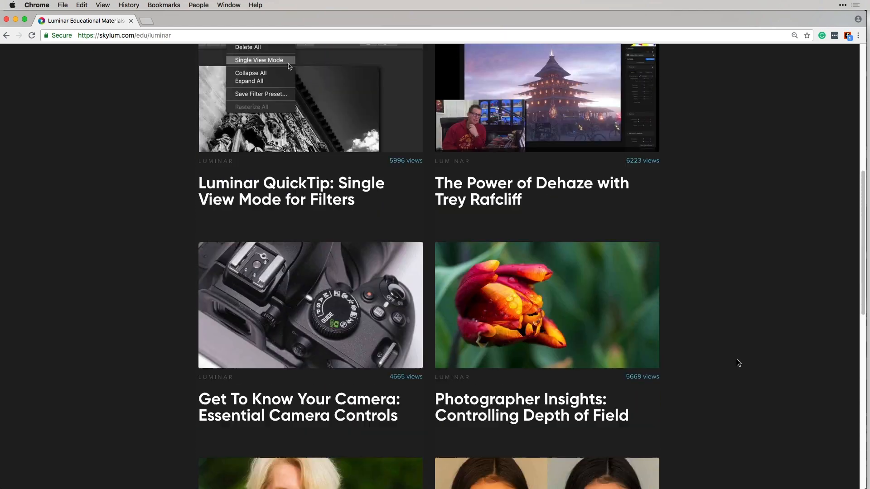
- Open the Webinars & Events page from the site menu
scroll(738, 363, up, 5)
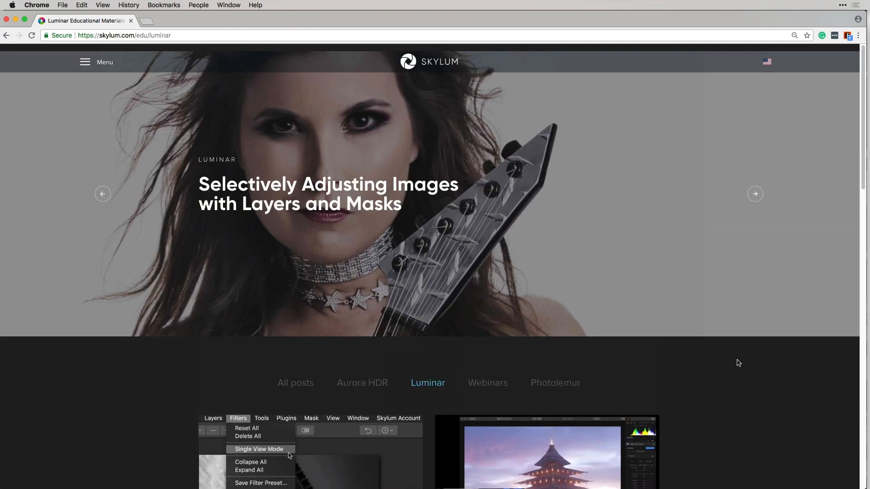
click(86, 57)
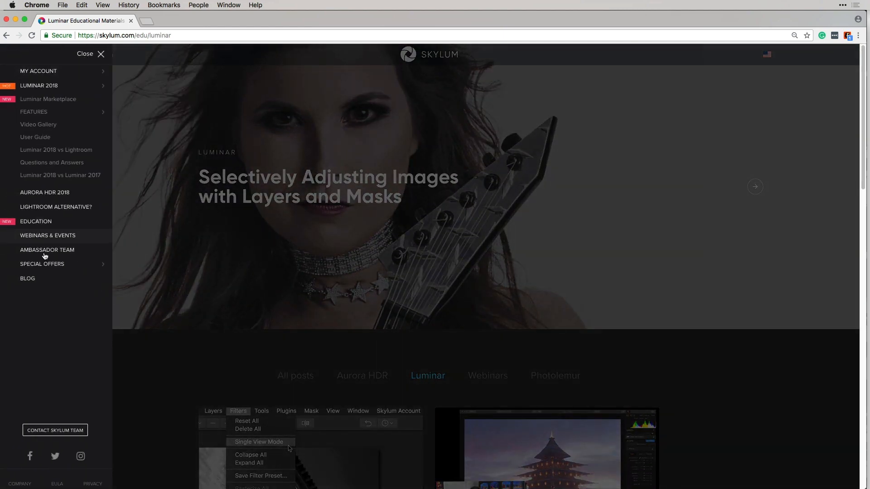
click(55, 240)
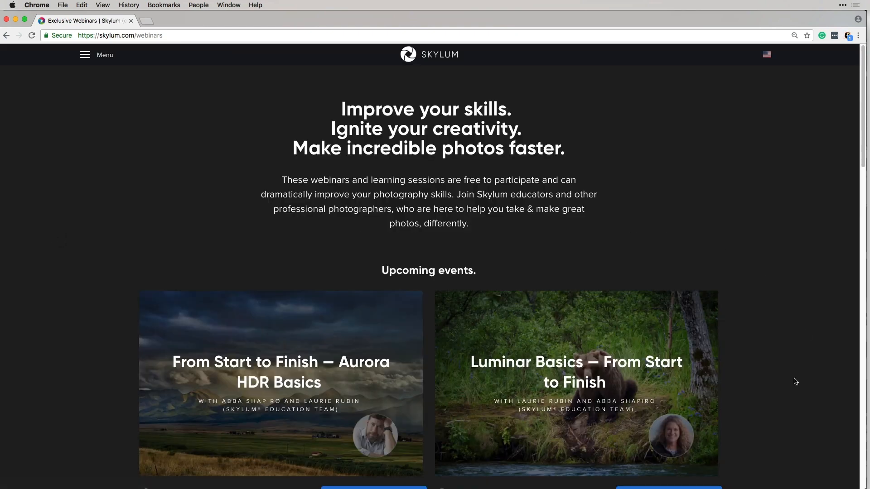
- Scroll past the upcoming Aurora HDR and Luminar Basics webinars to past events, then back up
scroll(792, 383, down, 3)
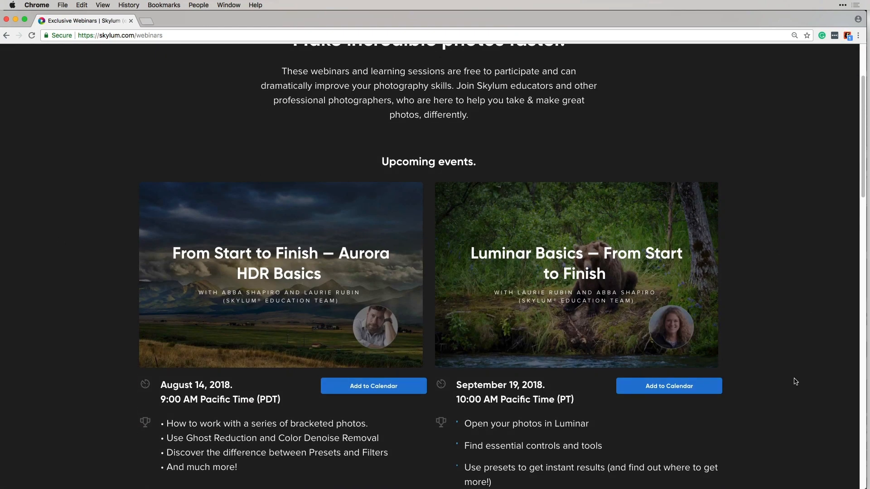
scroll(796, 382, down, 7)
scroll(796, 382, down, 9)
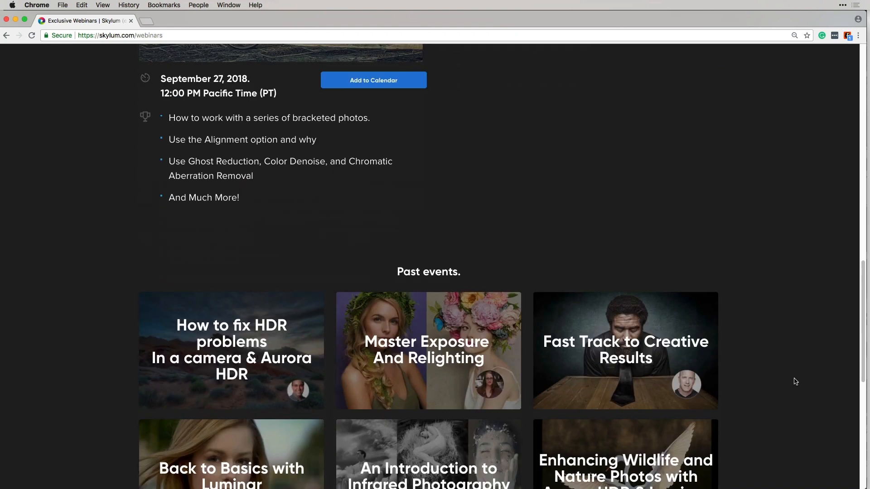
scroll(796, 382, down, 1)
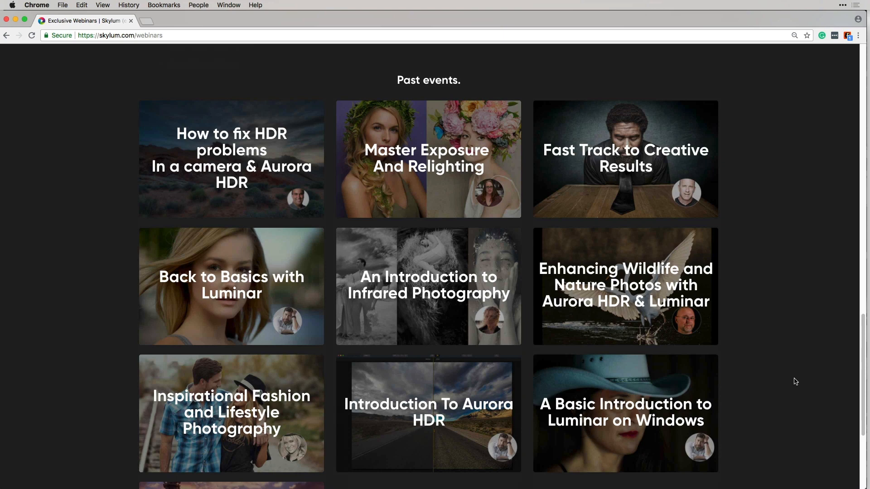
scroll(796, 382, down, 1)
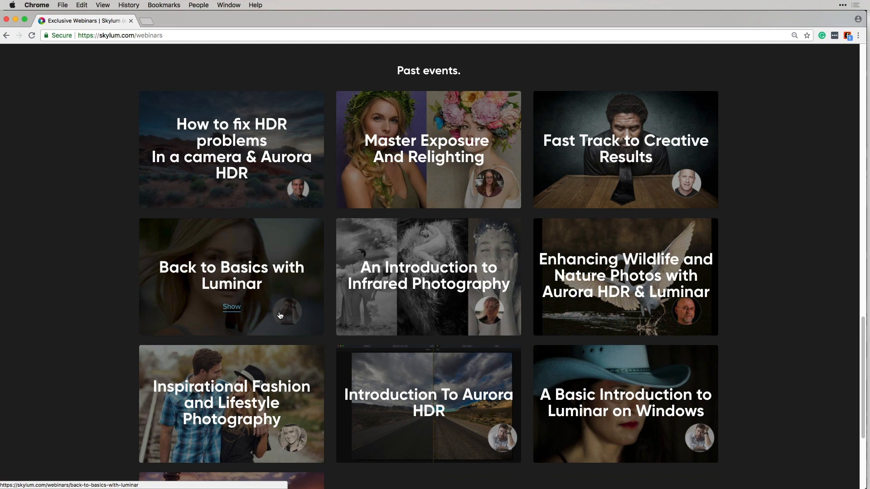
scroll(779, 352, down, 4)
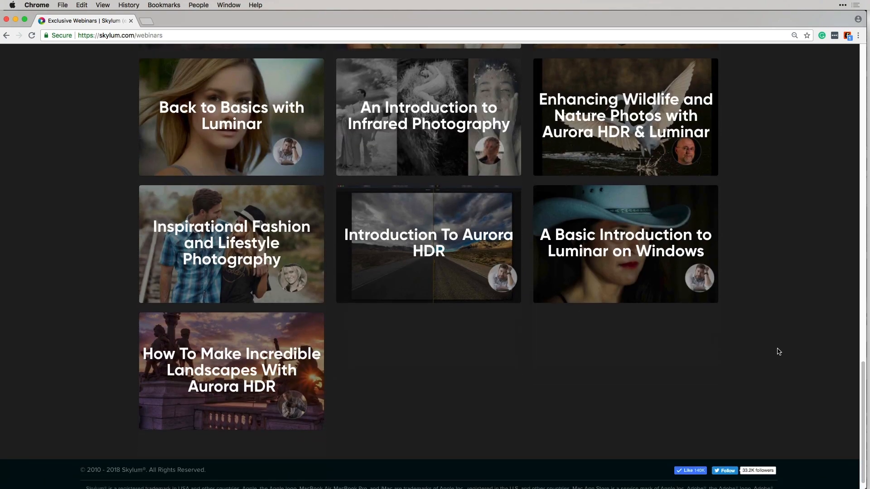
scroll(778, 351, up, 8)
scroll(778, 352, up, 10)
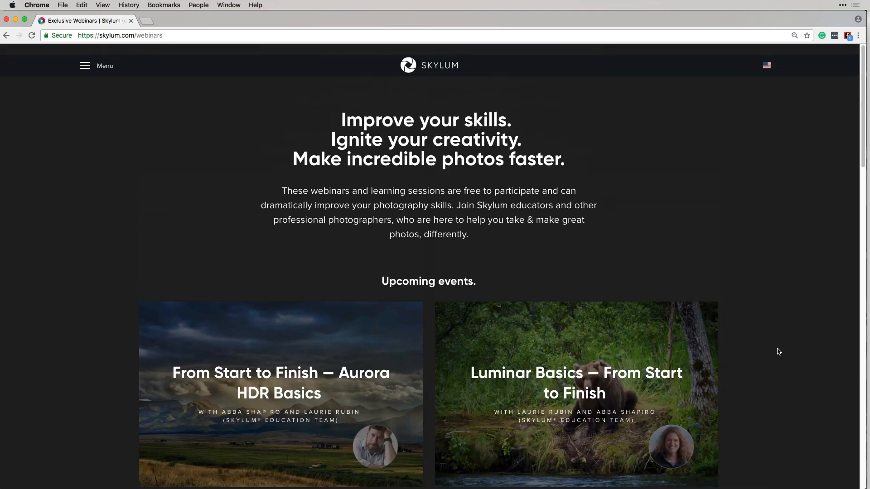